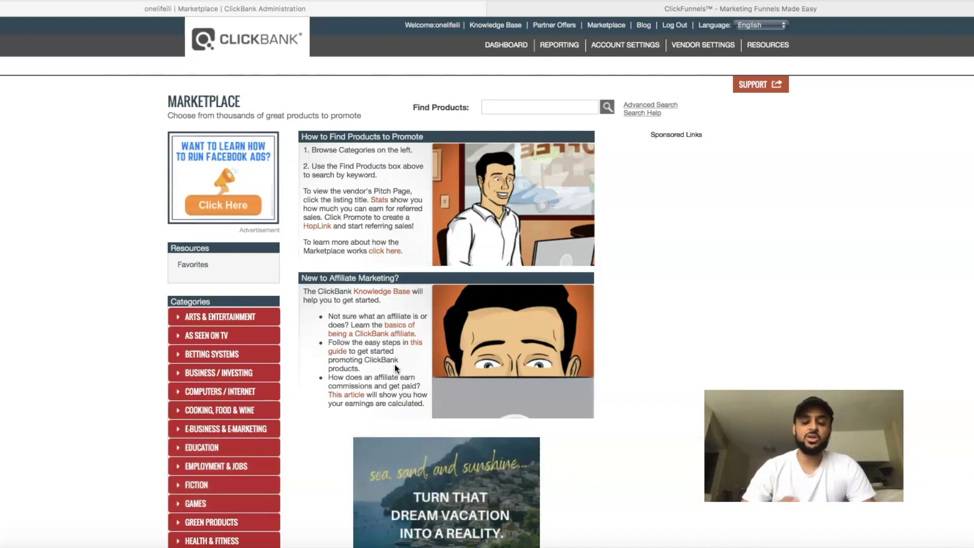
Reload the ClickBank Marketplace home page and look over it.
left_click(518, 208)
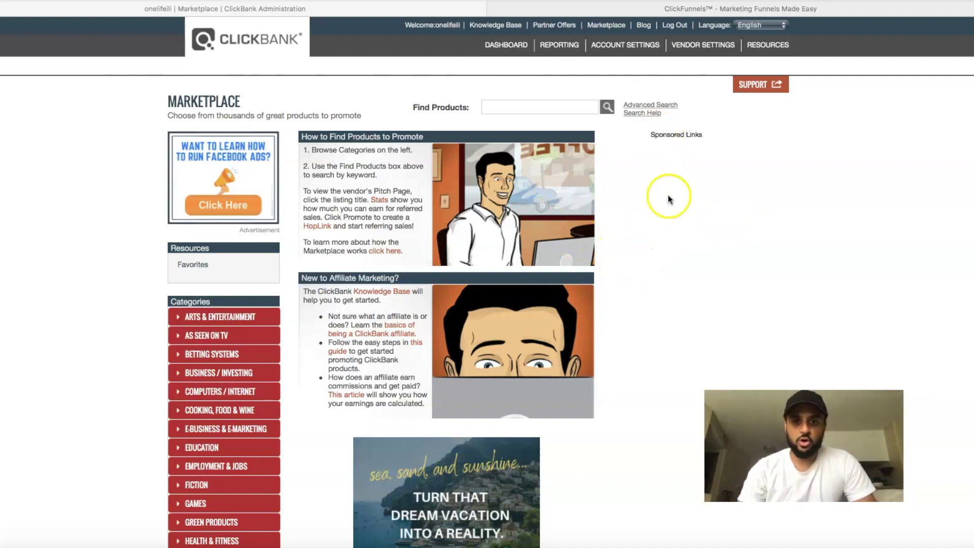
left_click(606, 25)
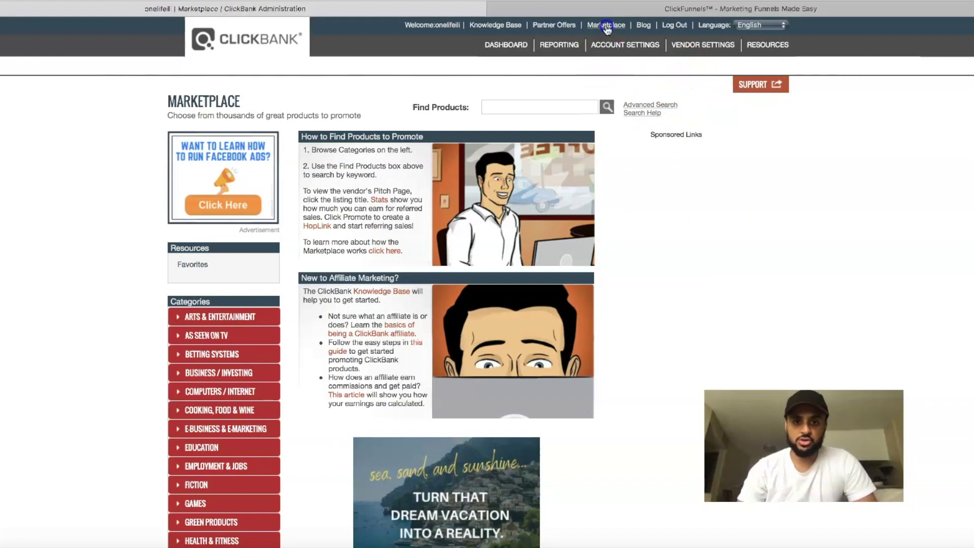
left_click(613, 25)
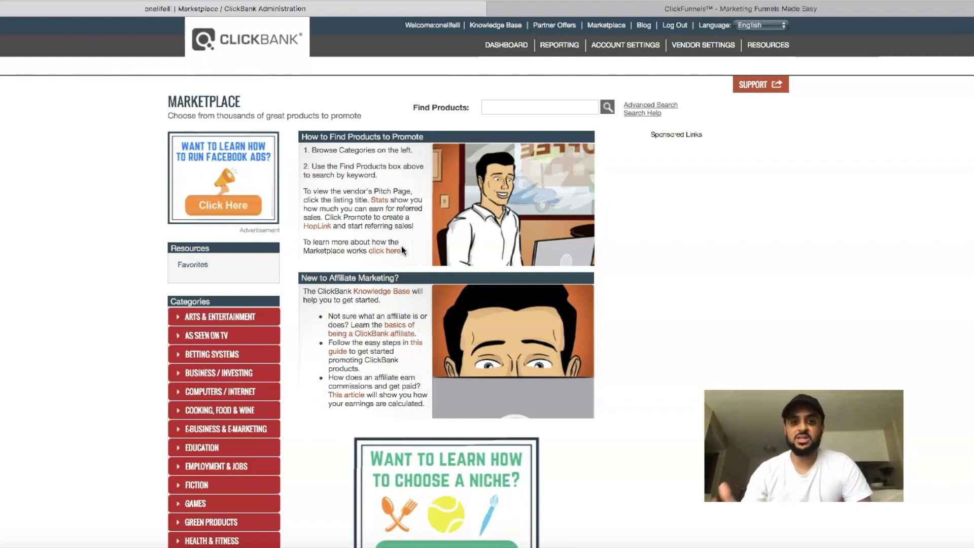
scroll(240, 450, "down", 3)
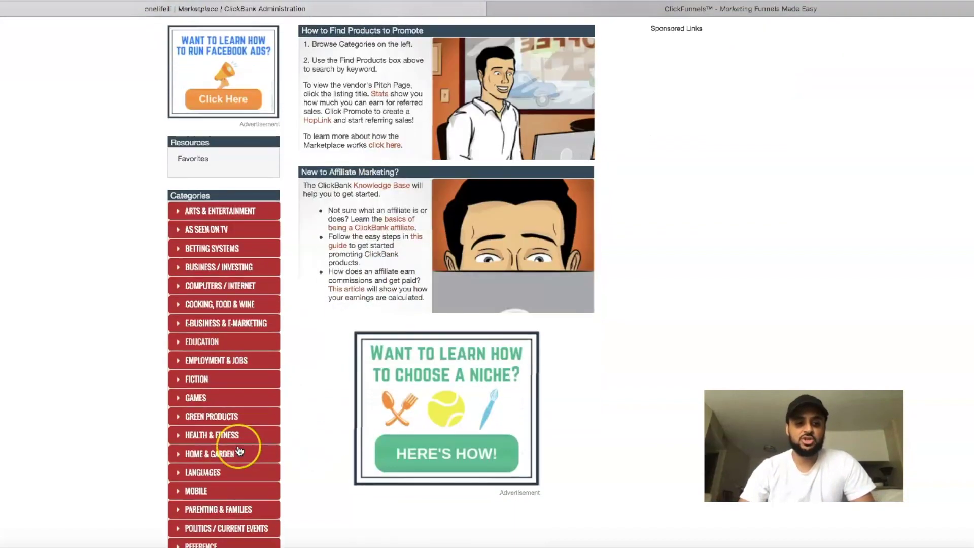
scroll(240, 450, "down", 4)
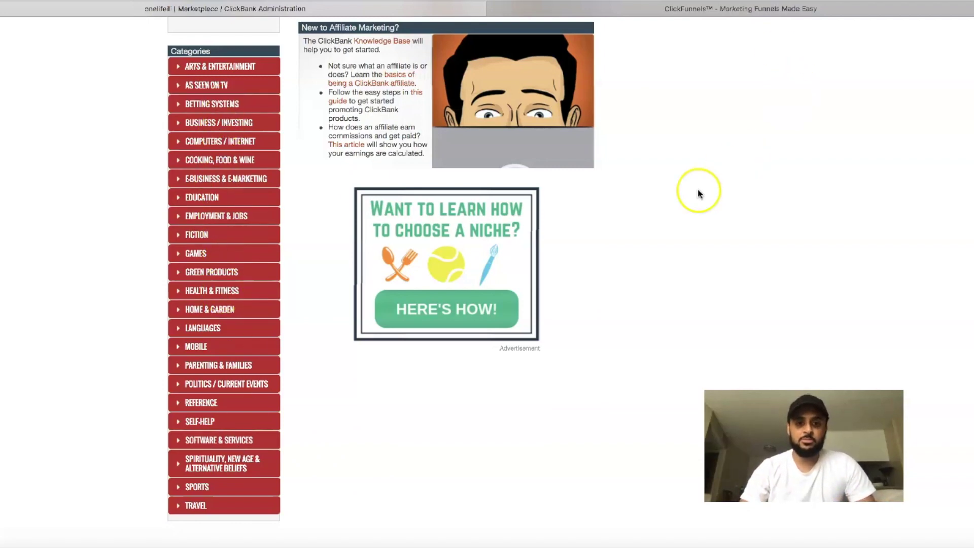
scroll(698, 190, "up", 5)
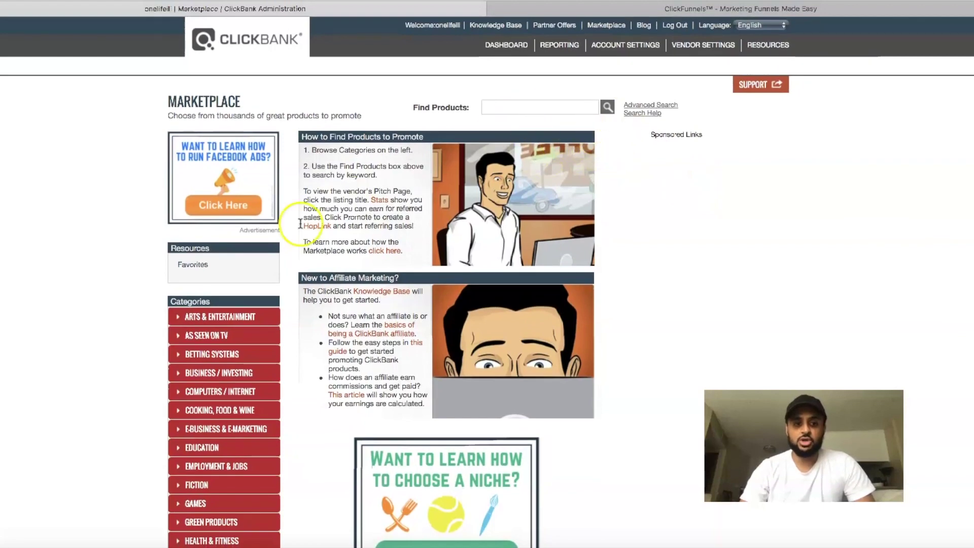
scroll(231, 439, "down", 2)
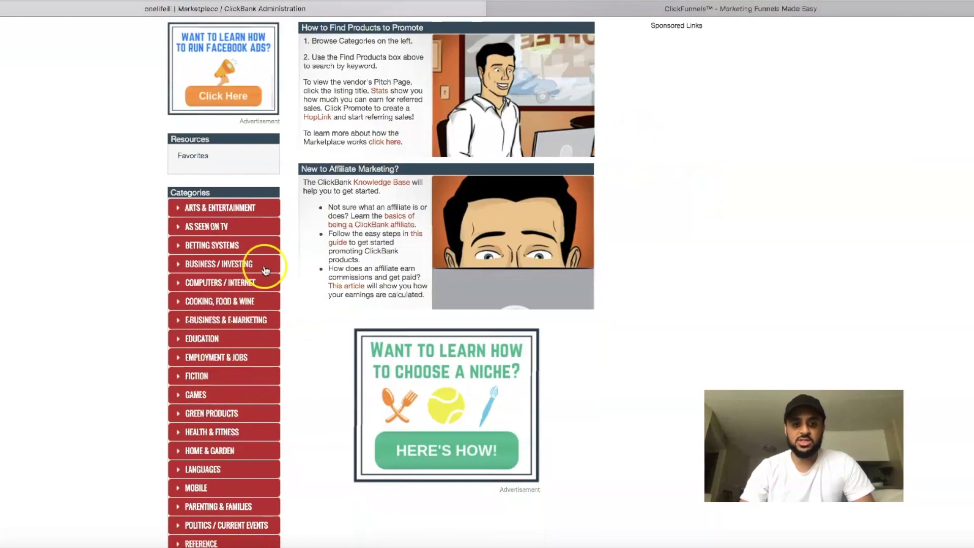
scroll(267, 262, "up", 2)
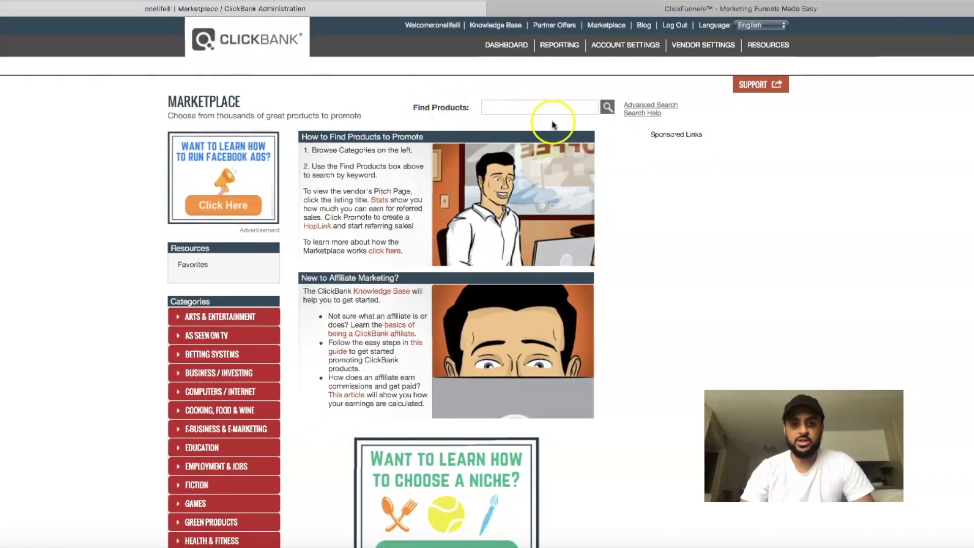
Look over the advanced product search, then return to the main Marketplace page.
left_click(640, 107)
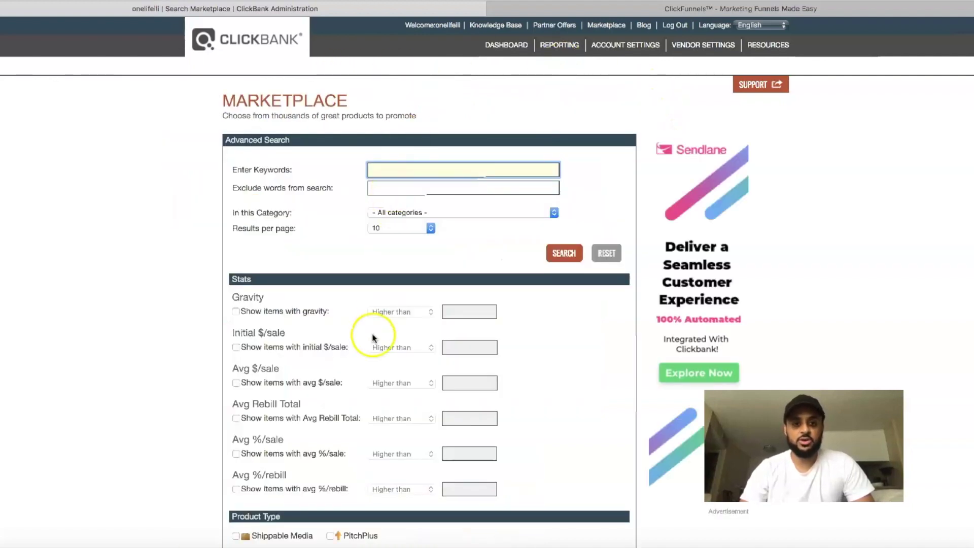
scroll(378, 313, "down", 3)
scroll(366, 344, "up", 1)
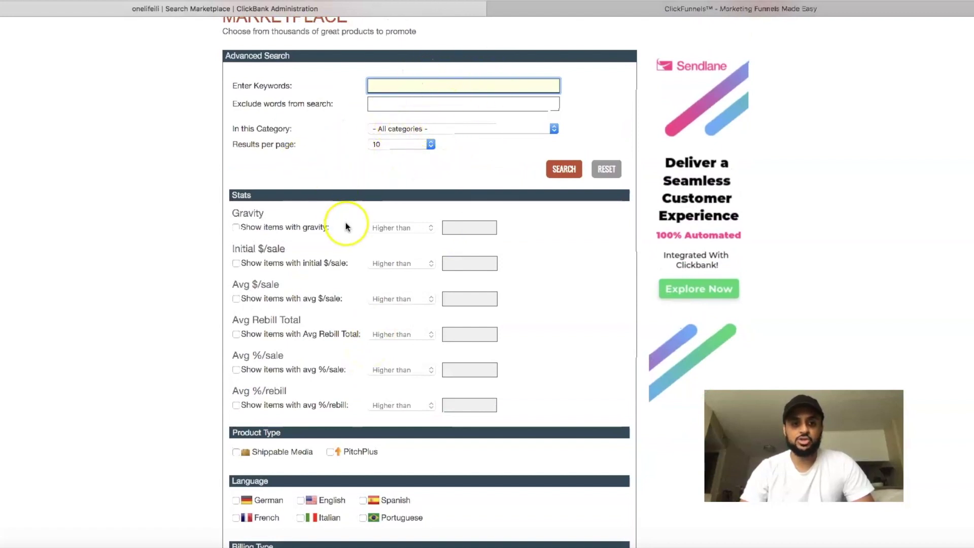
scroll(337, 324, "down", 3)
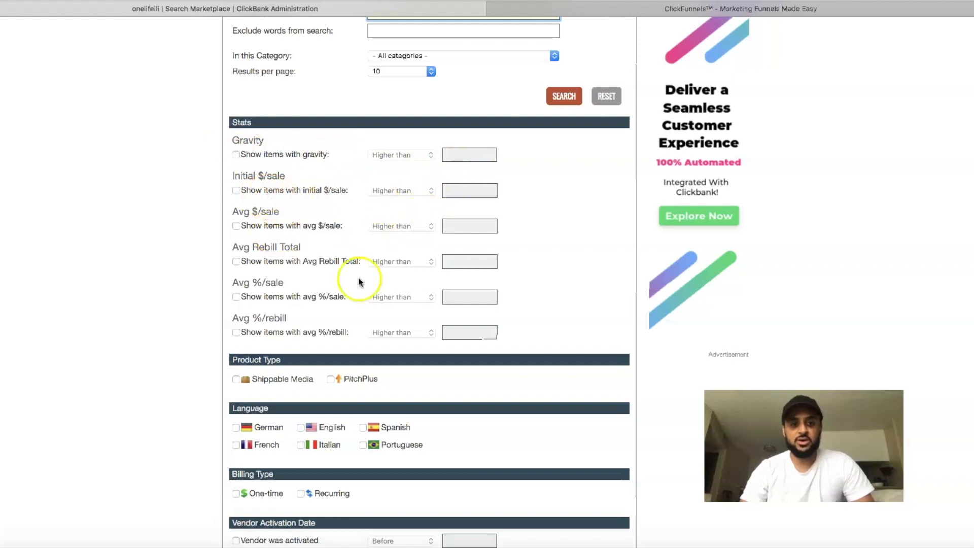
scroll(436, 159, "up", 6)
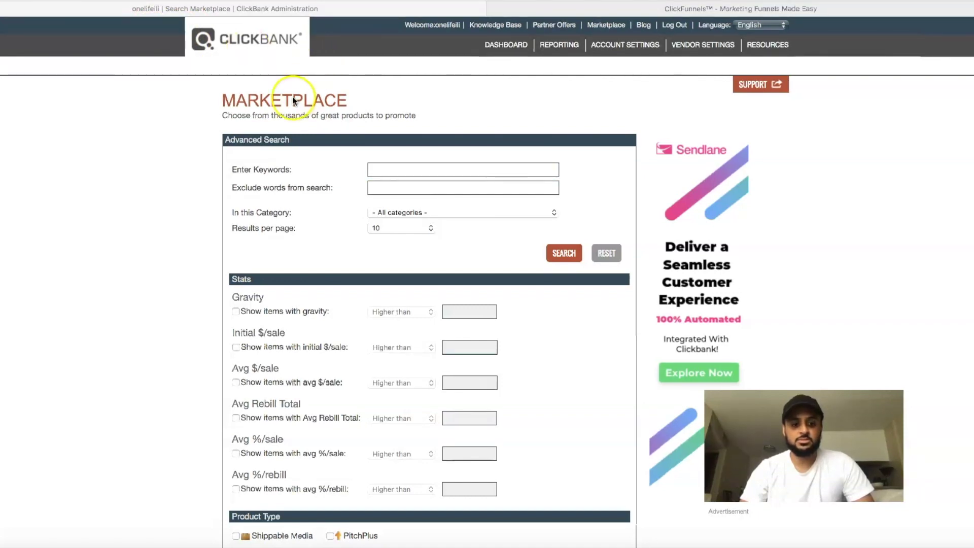
scroll(282, 128, "down", 1)
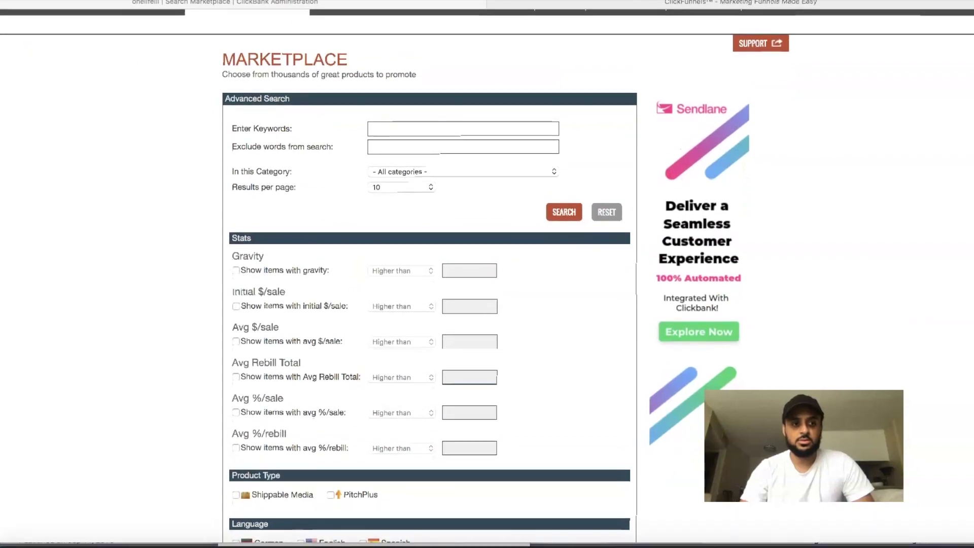
left_click(61, 26)
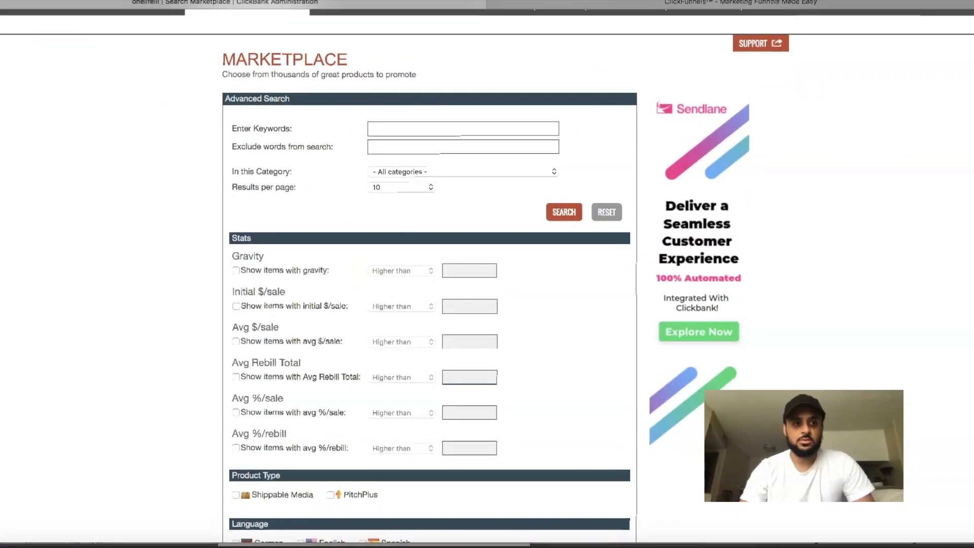
scroll(622, 200, "down", 3)
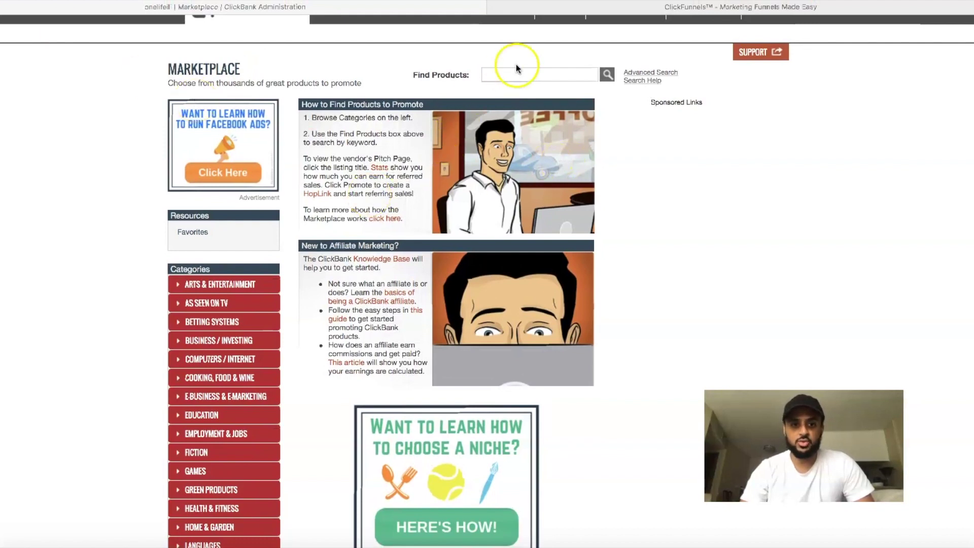
List all 4202 Marketplace products by Gravity and select the top value 426.35.
left_click(607, 75)
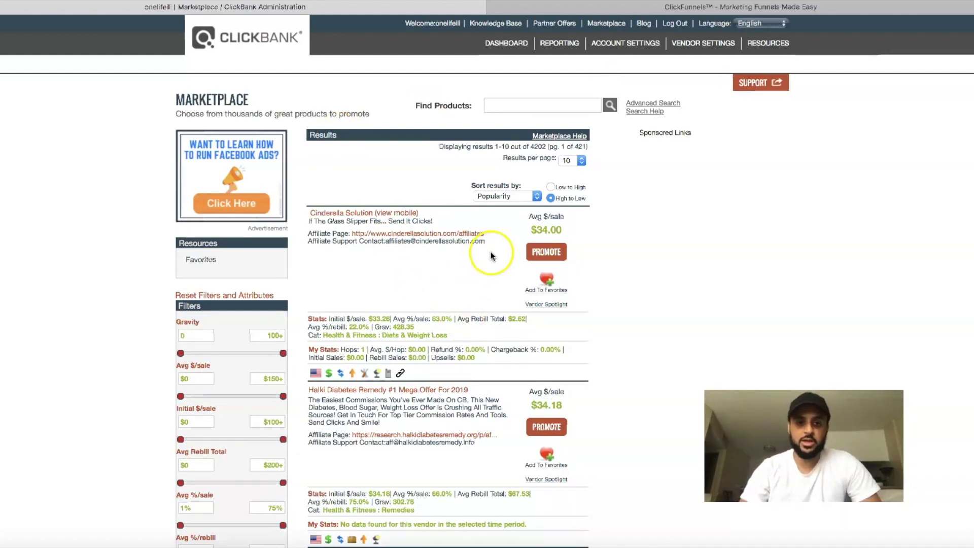
left_click(510, 199)
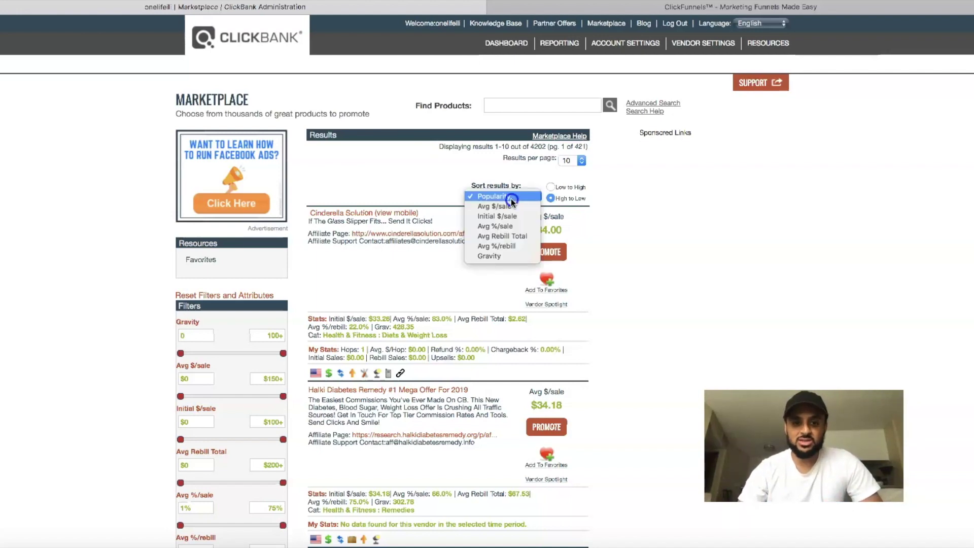
left_click(502, 256)
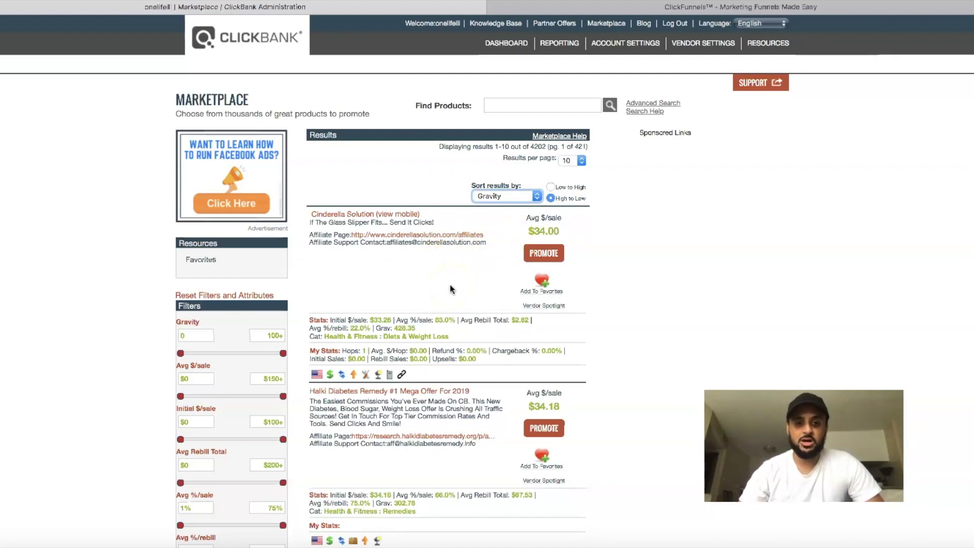
left_click(401, 328)
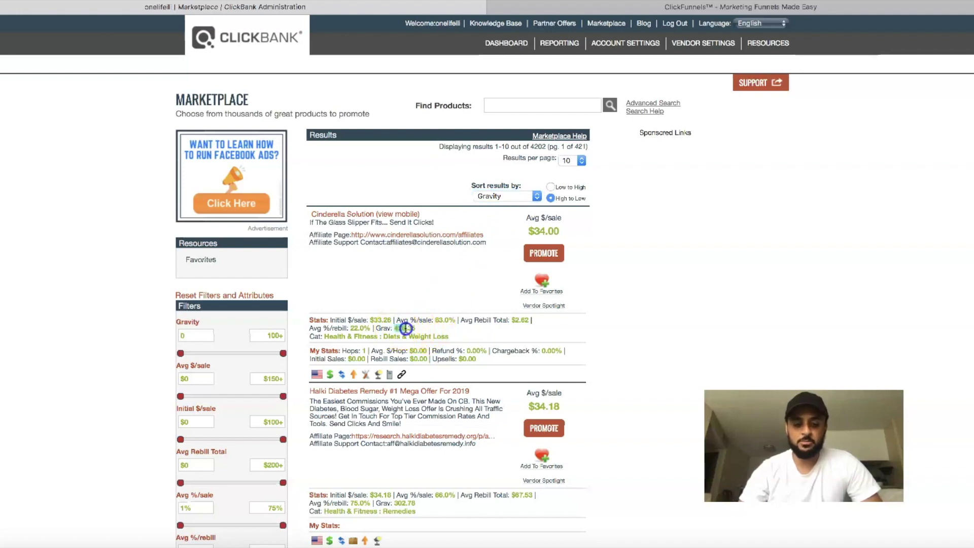
double_click(405, 328)
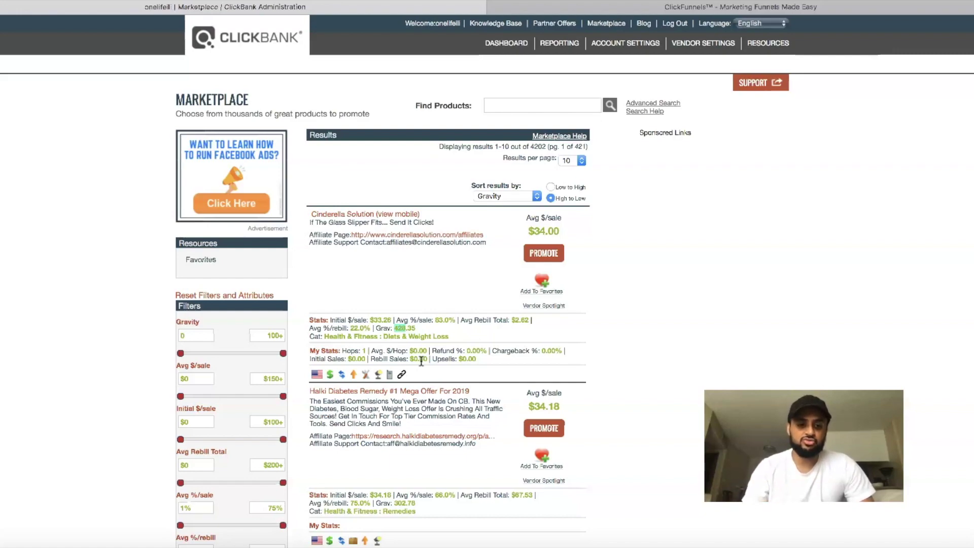
scroll(571, 471, "down", 10)
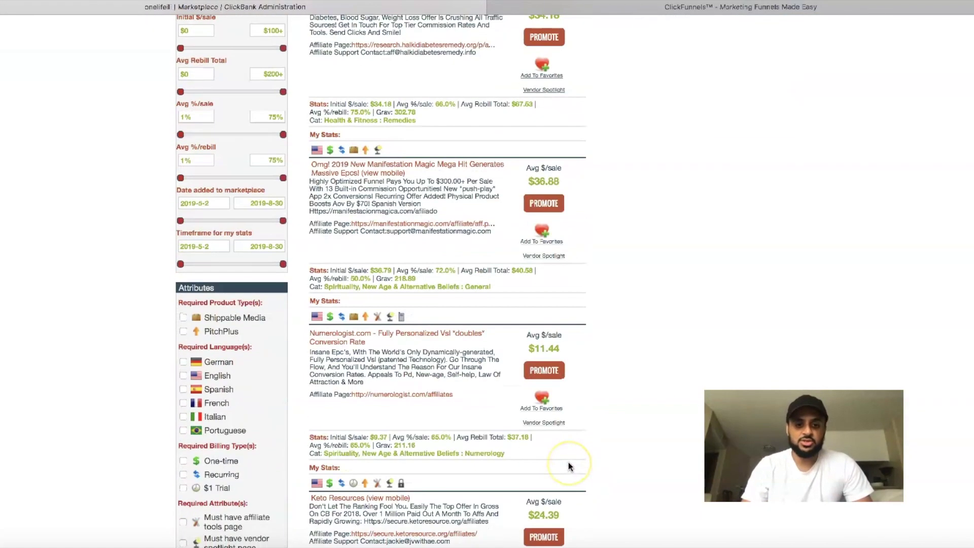
Go to page 2 of the Gravity-sorted results.
scroll(569, 466, "up", 2)
scroll(583, 431, "down", 5)
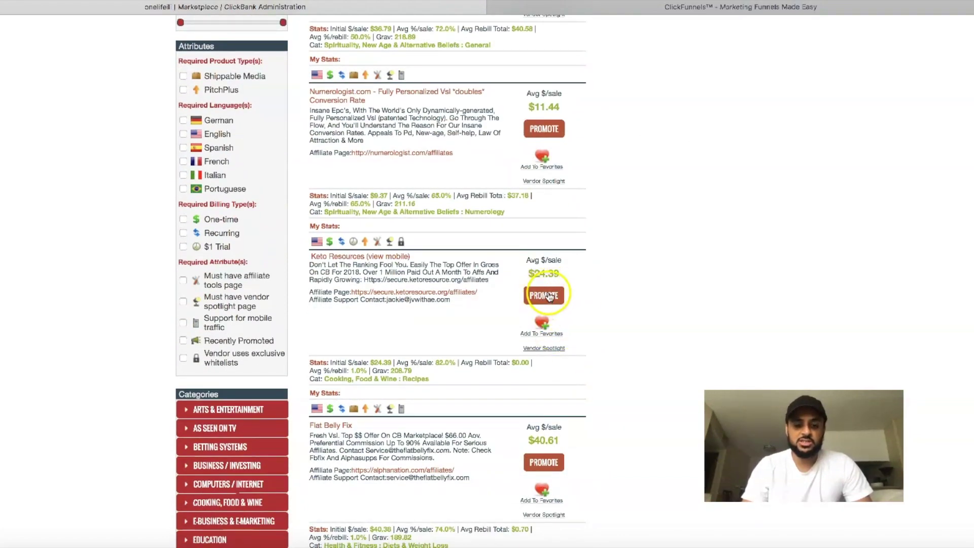
scroll(441, 449, "down", 8)
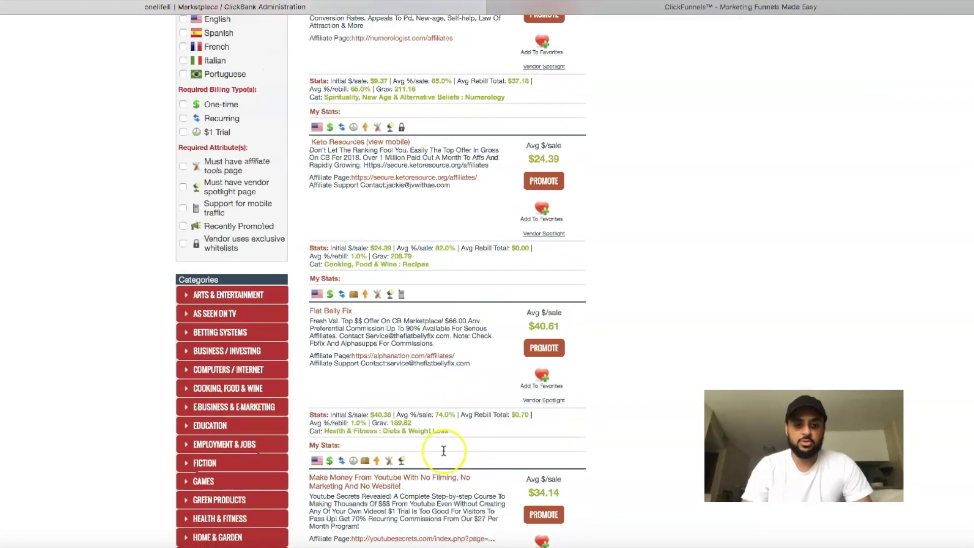
scroll(444, 451, "down", 9)
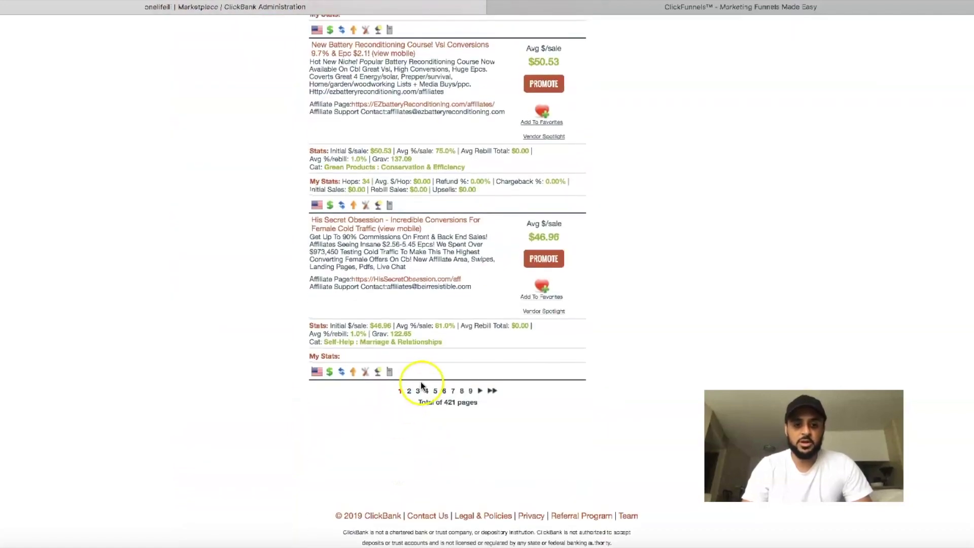
left_click(408, 391)
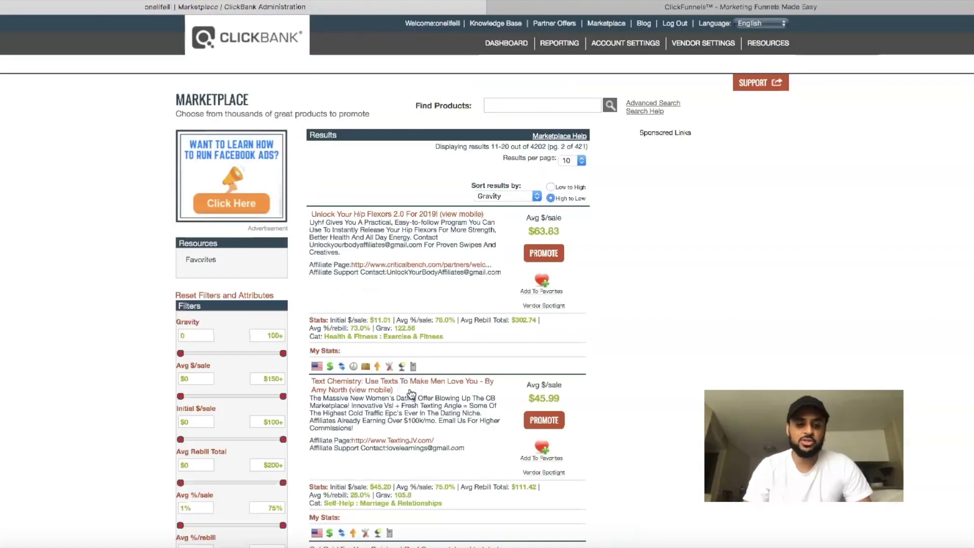
Open the Power Efficiency Guide sales page from its listing in a new tab.
scroll(561, 386, "down", 7)
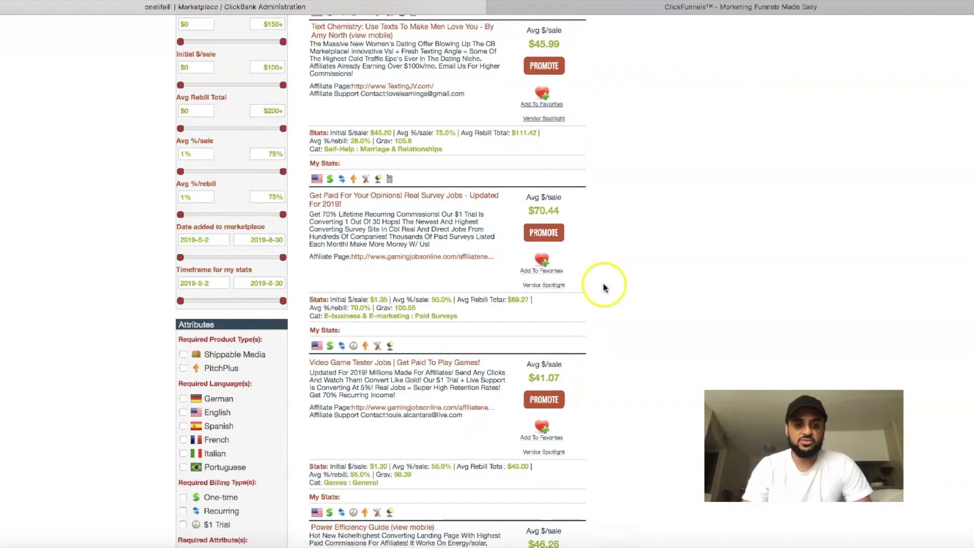
scroll(629, 240, "down", 5)
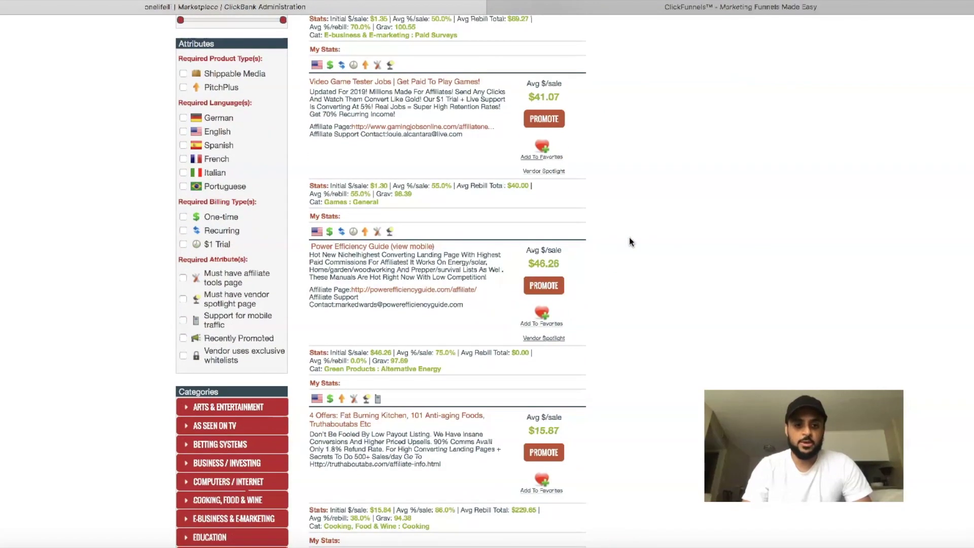
scroll(629, 239, "up", 1)
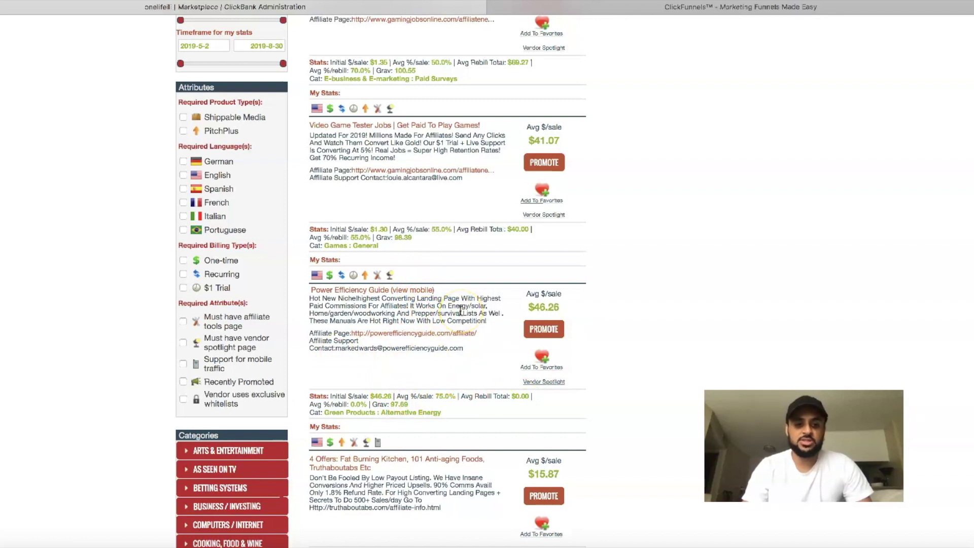
left_click(348, 293)
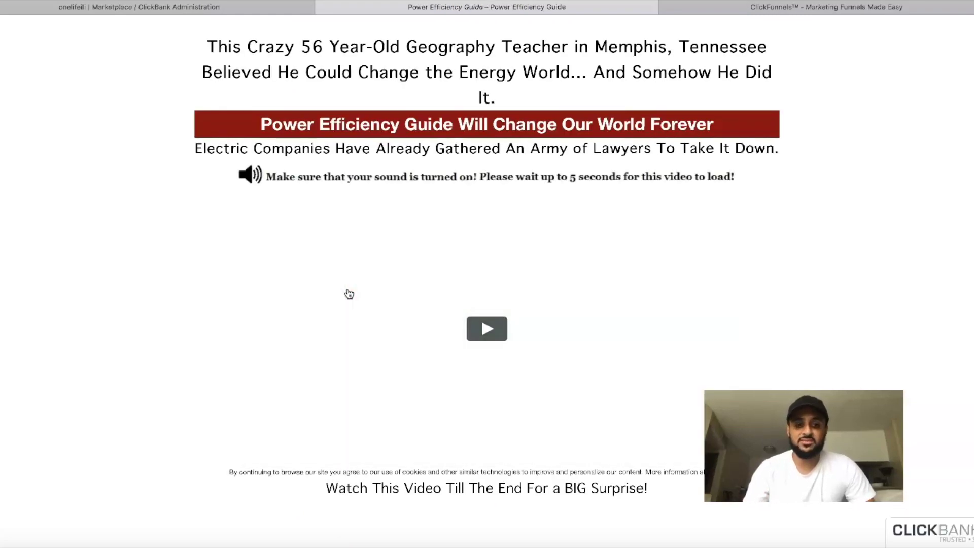
Play the Power Efficiency Guide sales video, then pause it so the 'Wait!' popup appears.
left_click(487, 330)
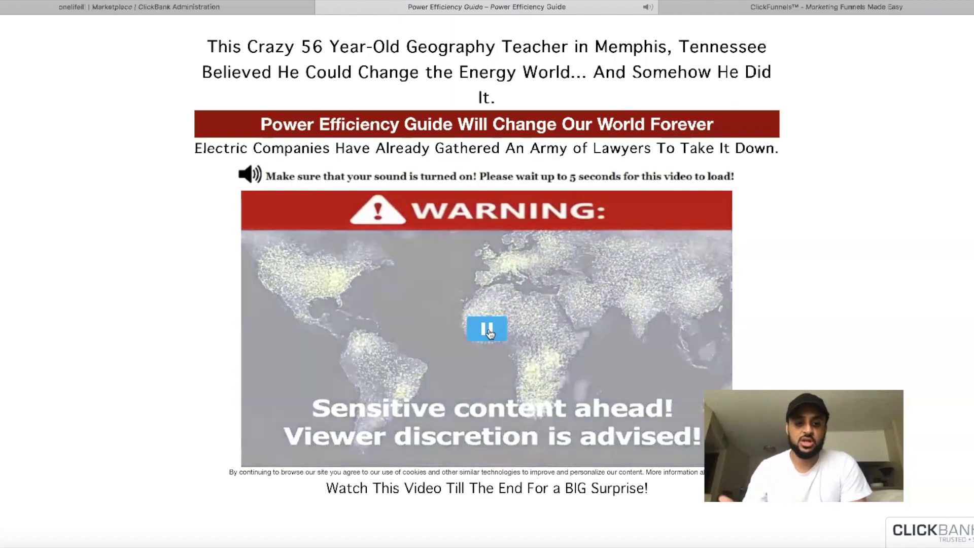
left_click(484, 328)
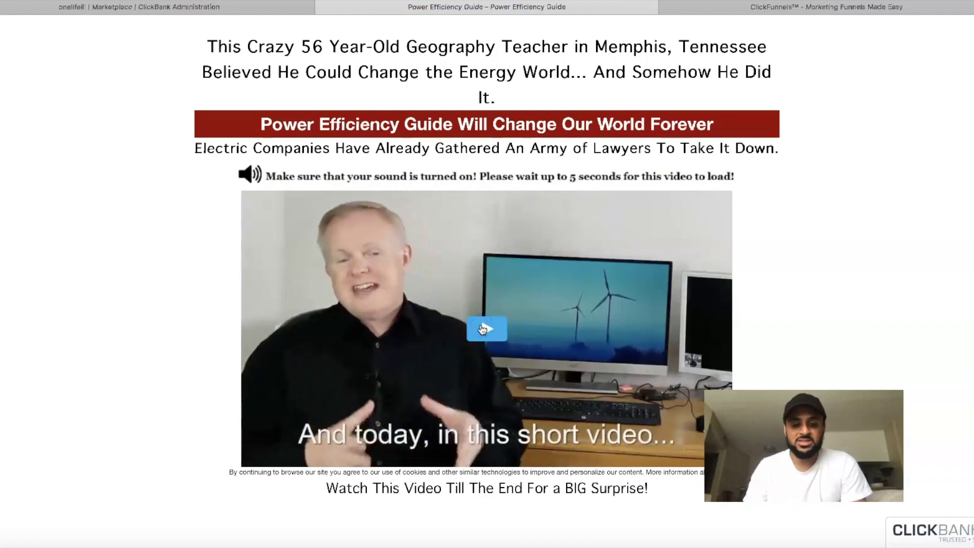
left_click(482, 329)
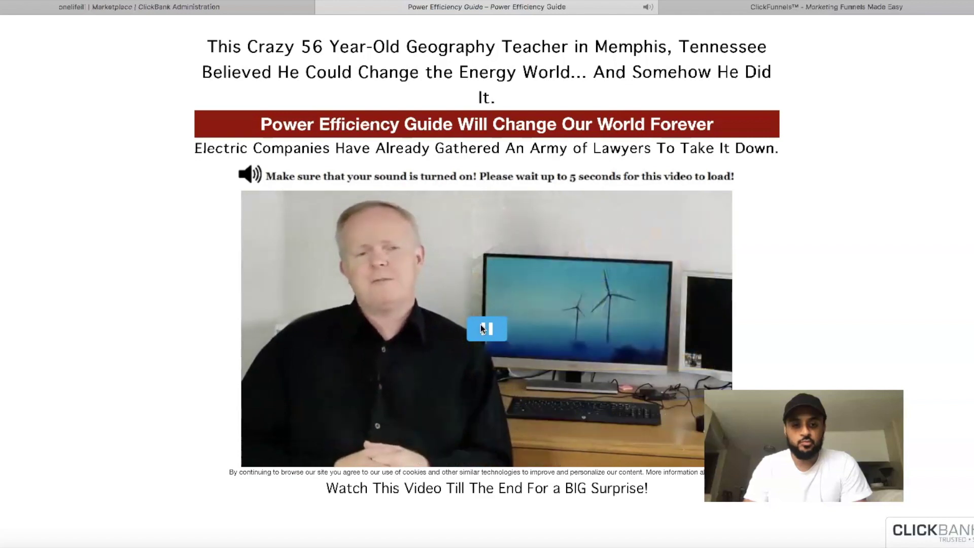
left_click(493, 335)
left_click(493, 335)
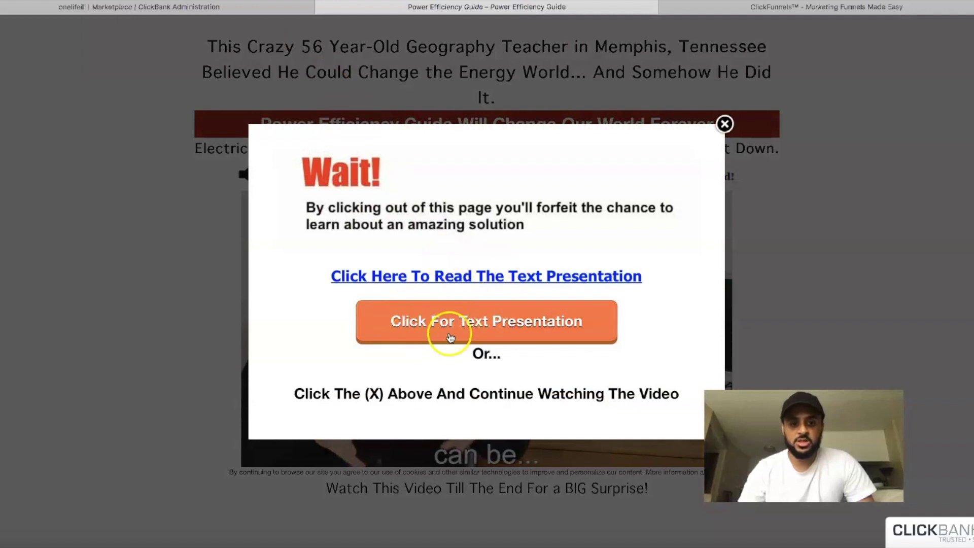
Open the text presentation of the sales letter and read through its opening.
left_click(510, 318)
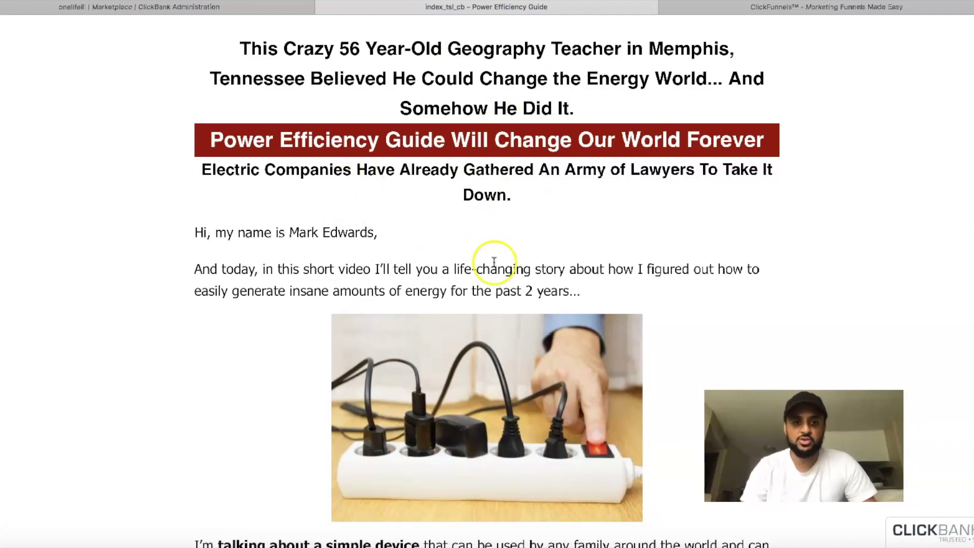
scroll(559, 295, "down", 20)
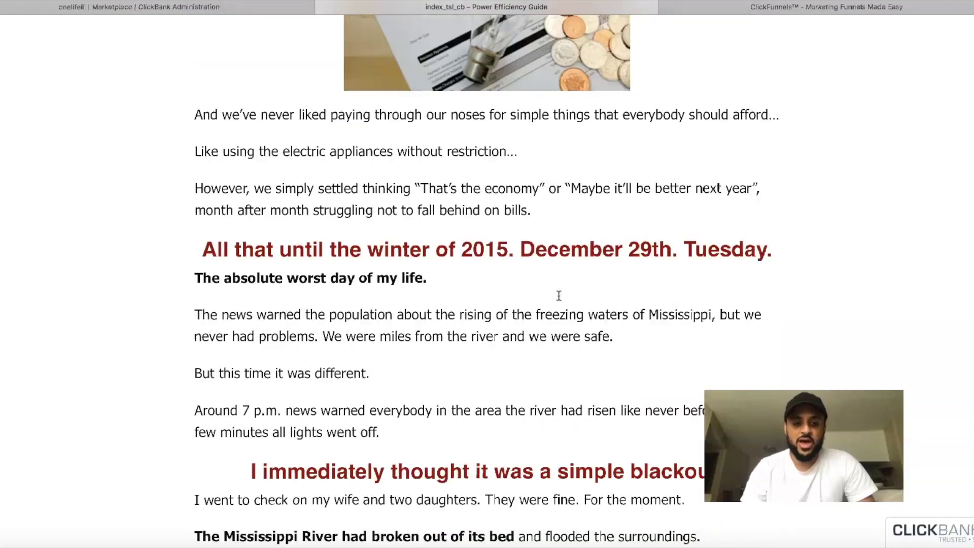
scroll(559, 295, "up", 20)
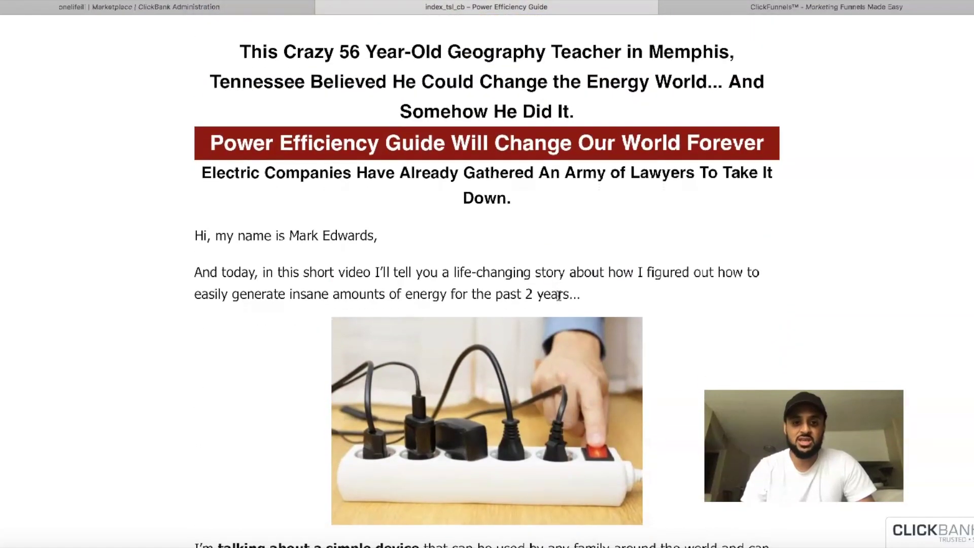
scroll(558, 295, "down", 3)
scroll(558, 295, "down", 3)
scroll(559, 296, "down", 3)
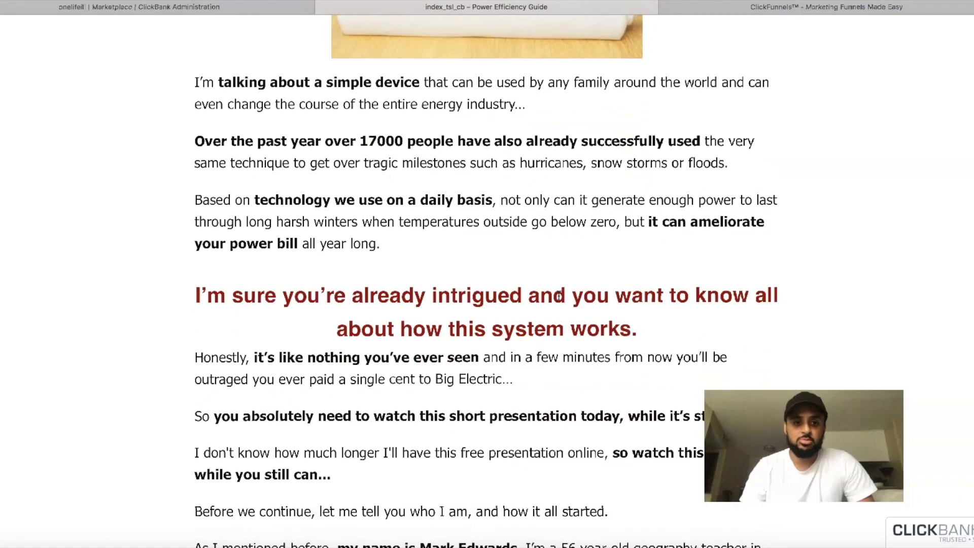
scroll(558, 296, "down", 14)
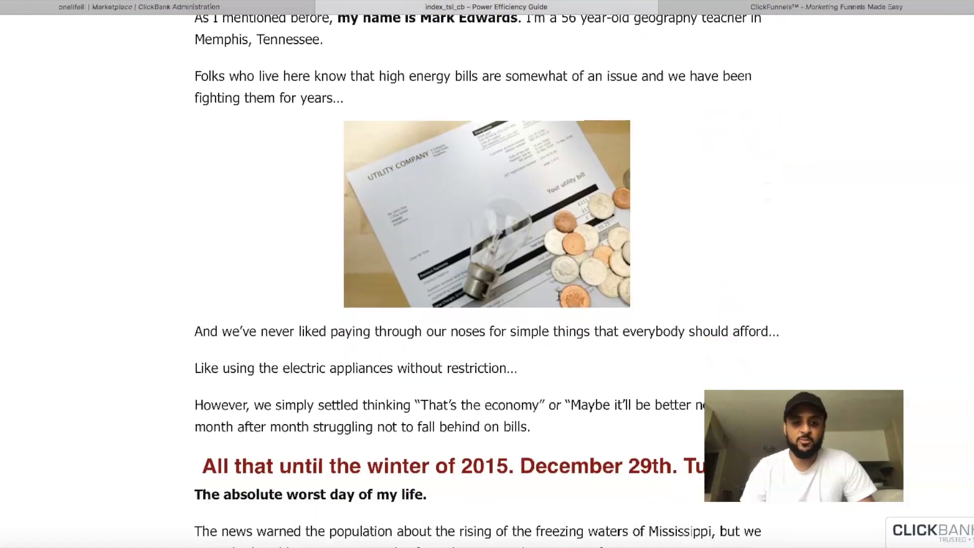
scroll(559, 295, "down", 5)
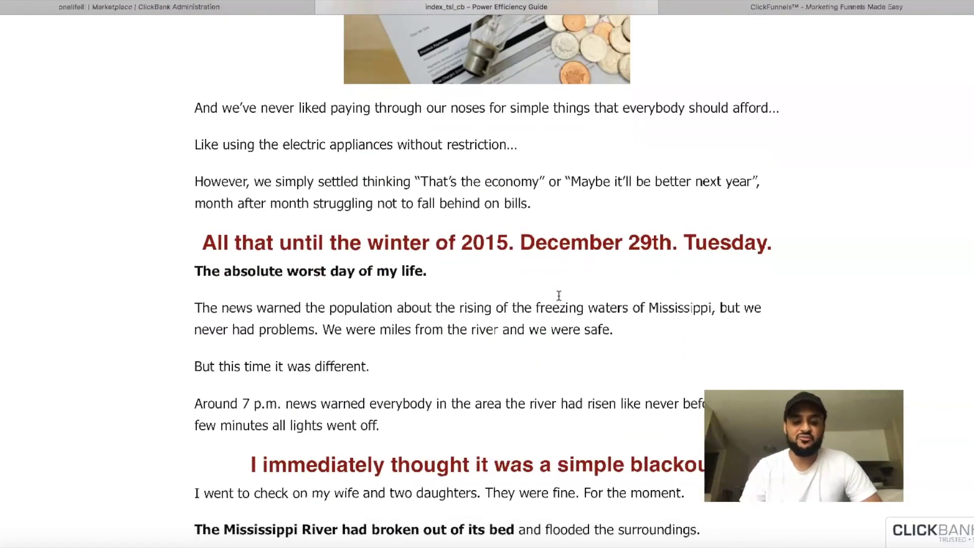
scroll(558, 296, "up", 20)
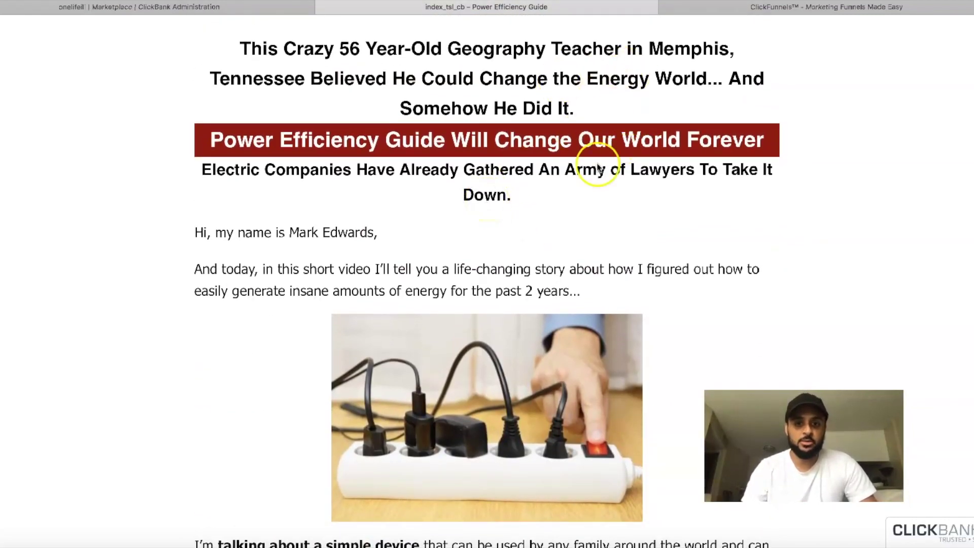
Read the rest of the letter and bring up the Power Efficiency Guide note.
scroll(550, 256, "down", 12)
scroll(547, 275, "down", 20)
scroll(547, 274, "up", 20)
scroll(547, 275, "down", 15)
scroll(547, 274, "down", 20)
scroll(547, 274, "down", 20)
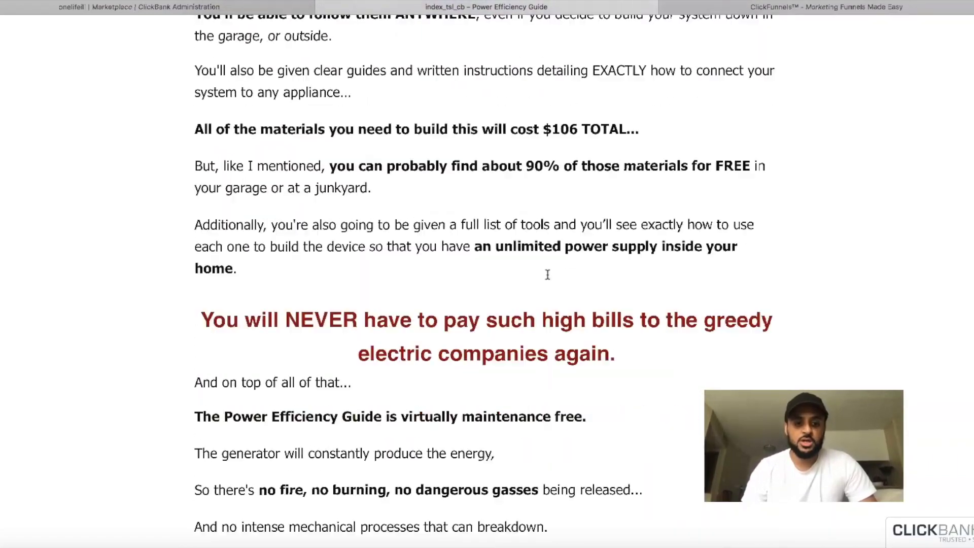
scroll(548, 274, "down", 3)
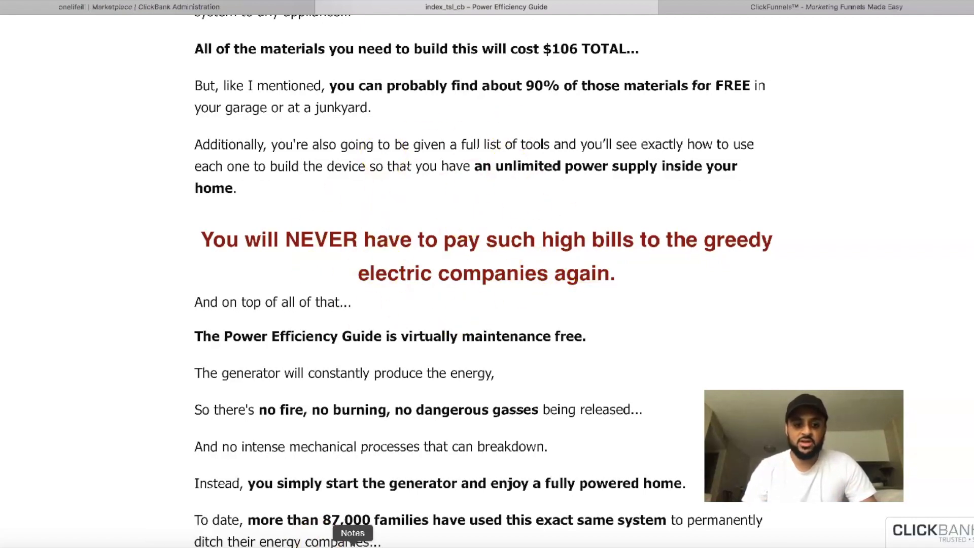
left_click(352, 541)
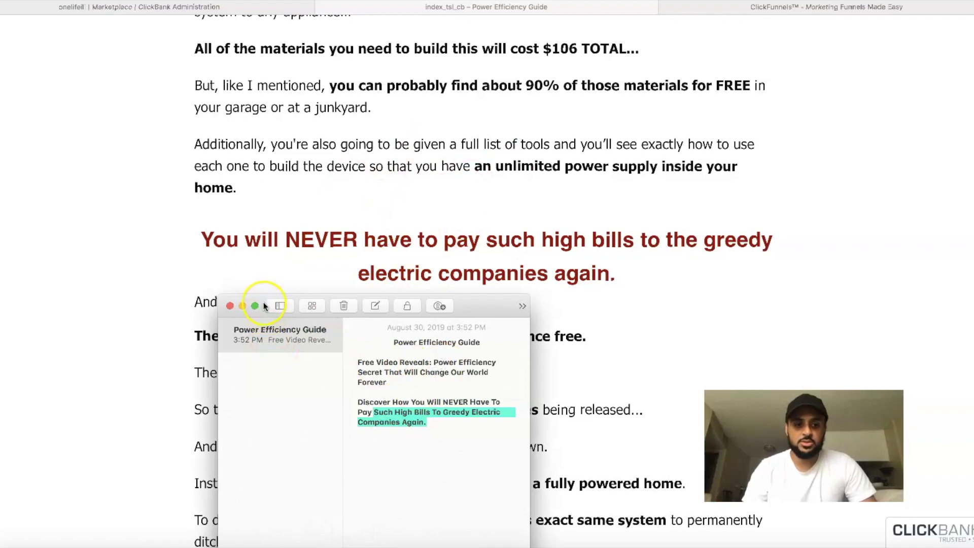
Cut 'That Will Change Our World Forever' from the headline and quote 'Power Efficiency Secret'.
left_click_drag(265, 302, 359, 60)
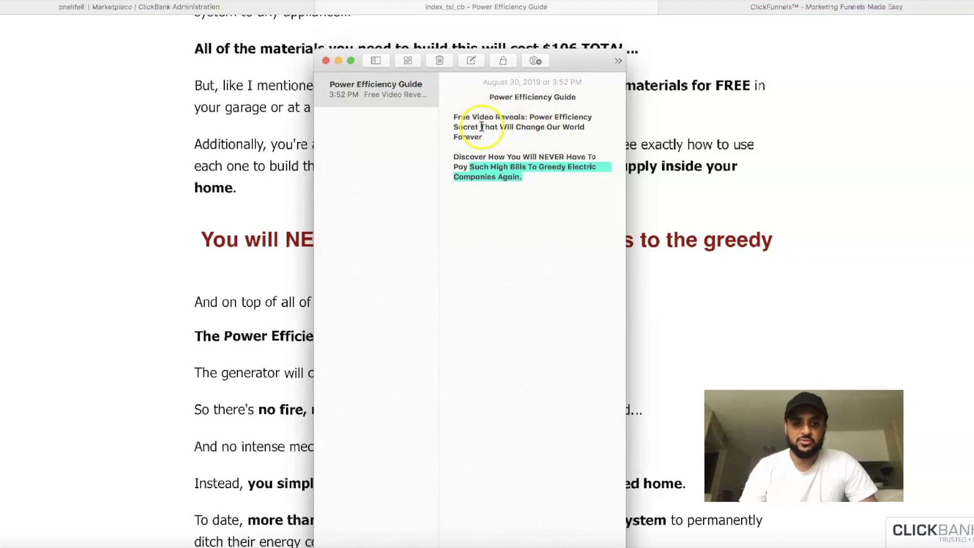
left_click_drag(480, 126, 485, 137)
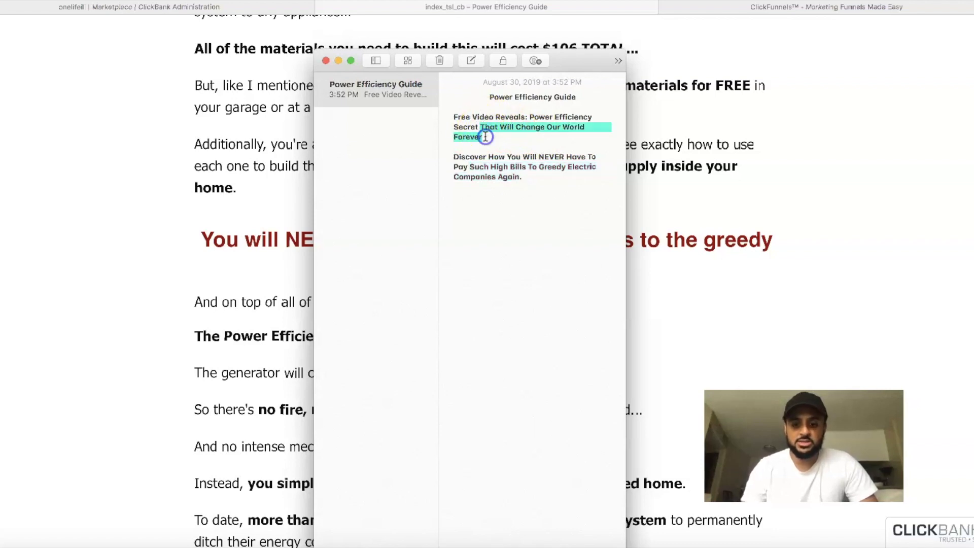
key("BackSpace")
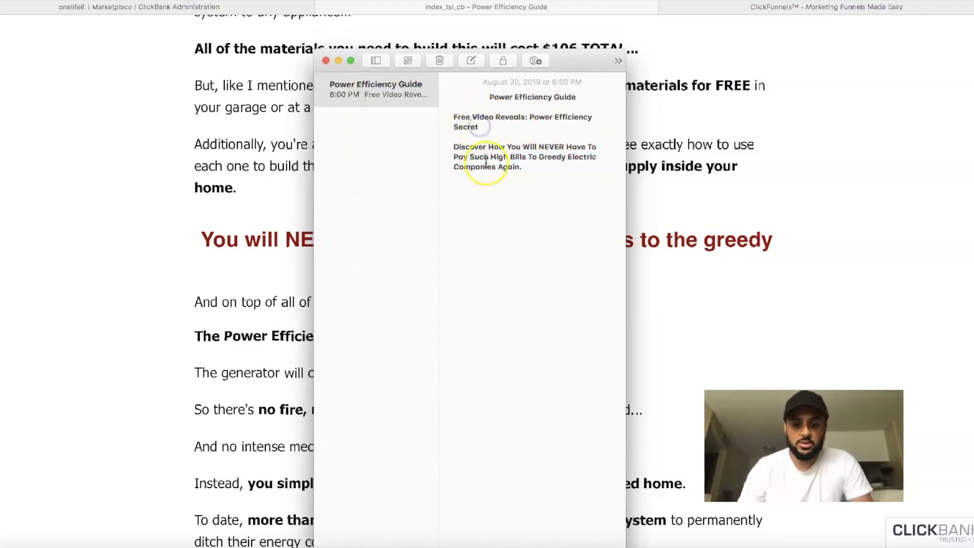
type("\"")
left_click(530, 116)
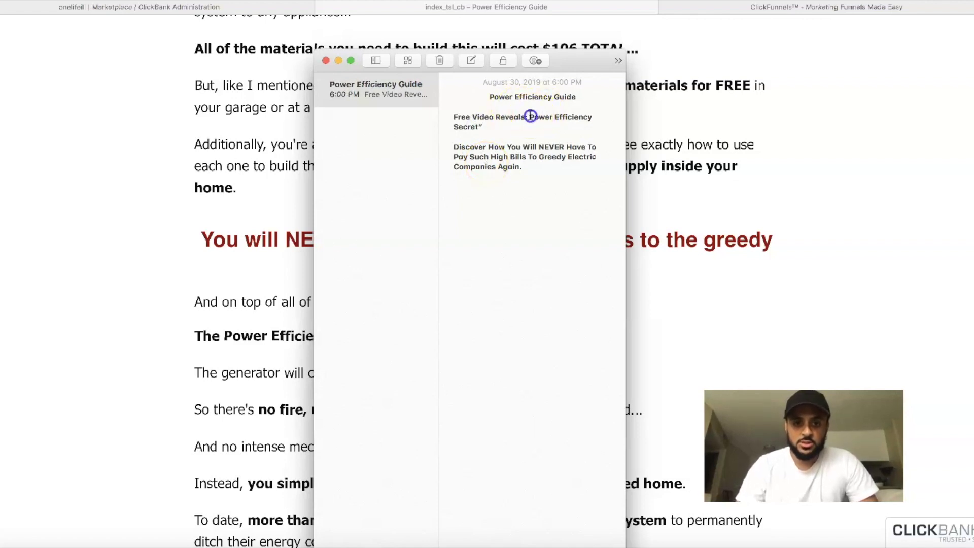
type("\"")
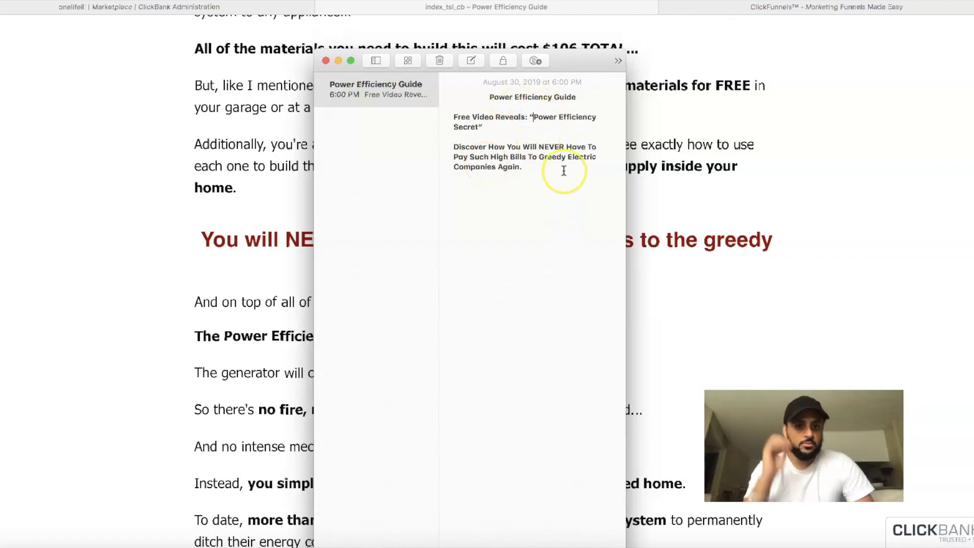
left_click(464, 149)
left_click(494, 148)
left_click(526, 154)
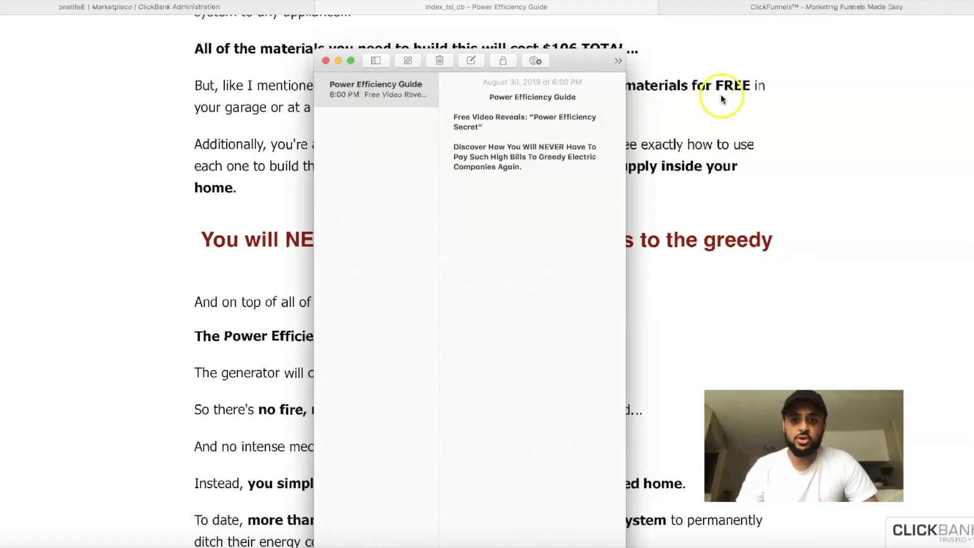
Return to the top of the sales page, then switch to the Power Efficiency funnel in ClickFunnels.
scroll(722, 94, "up", 12)
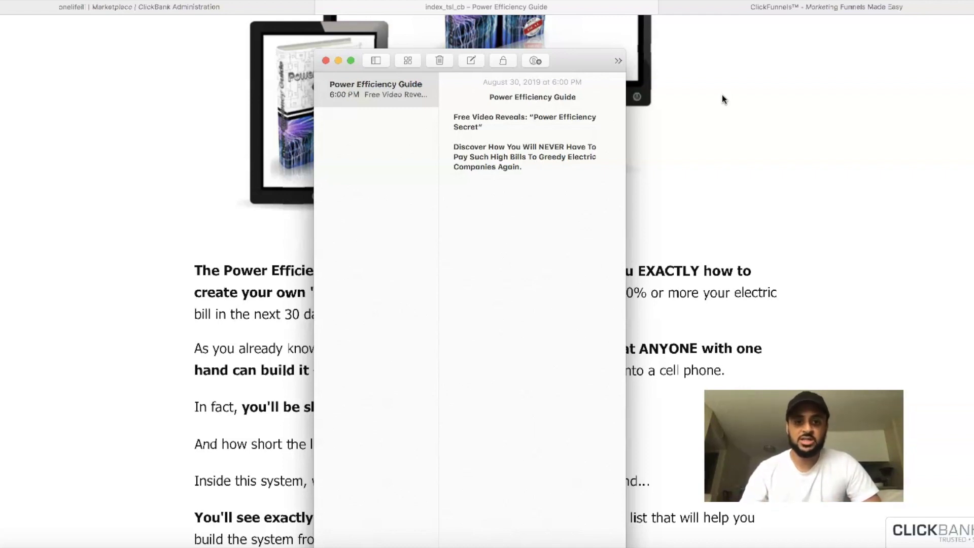
scroll(692, 134, "up", 2)
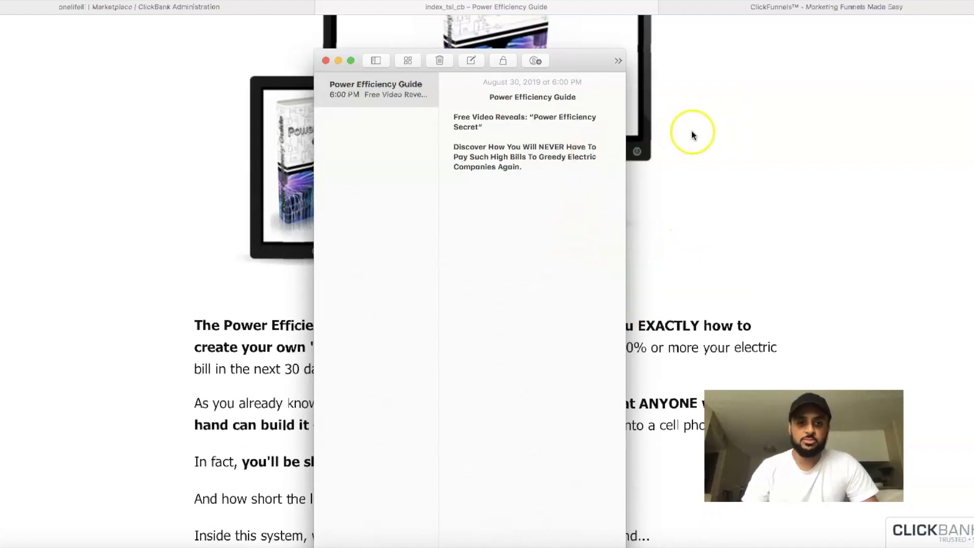
scroll(692, 135, "up", 2)
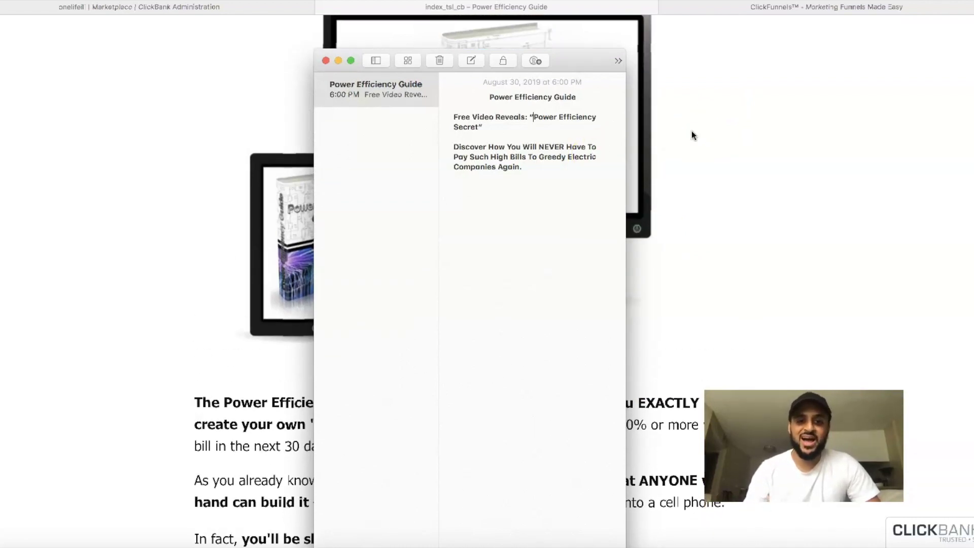
scroll(691, 134, "up", 4)
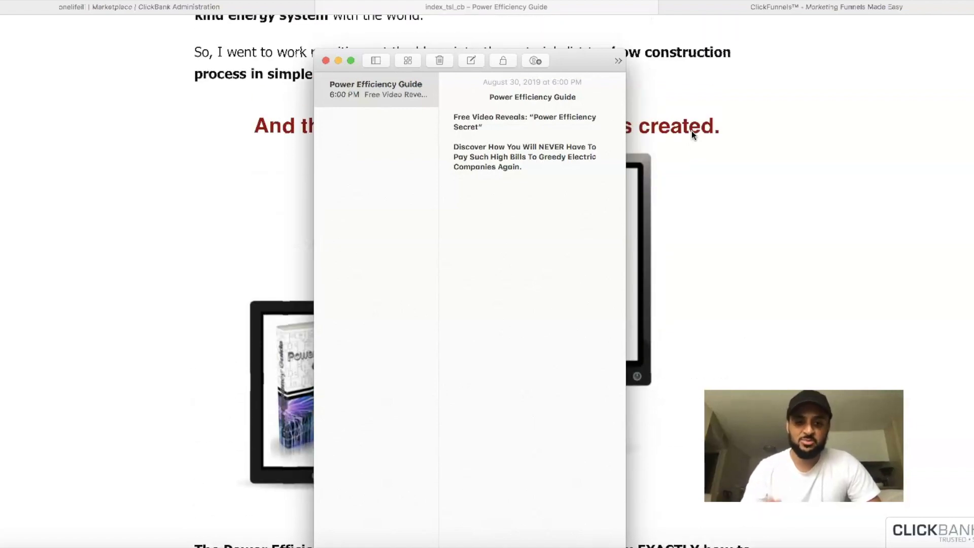
scroll(693, 134, "up", 20)
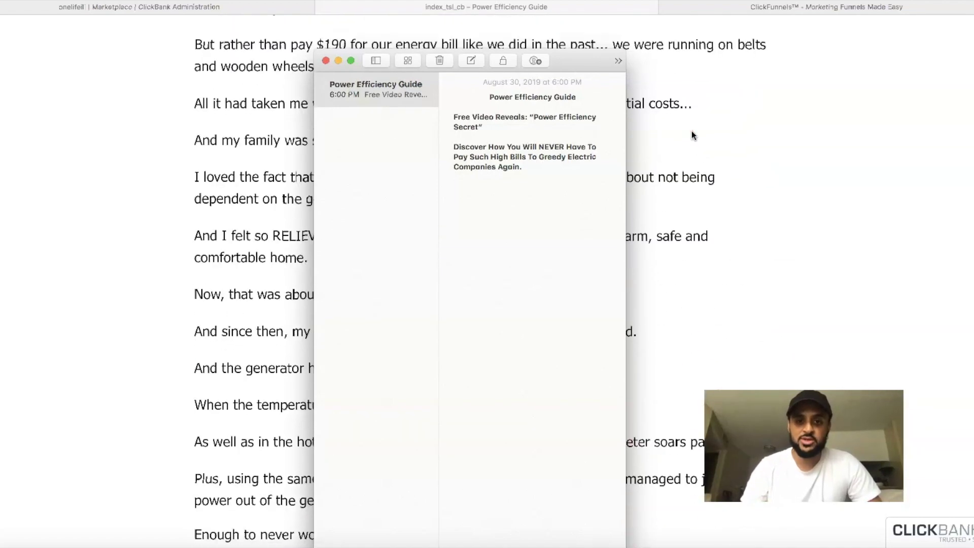
scroll(692, 132, "up", 10)
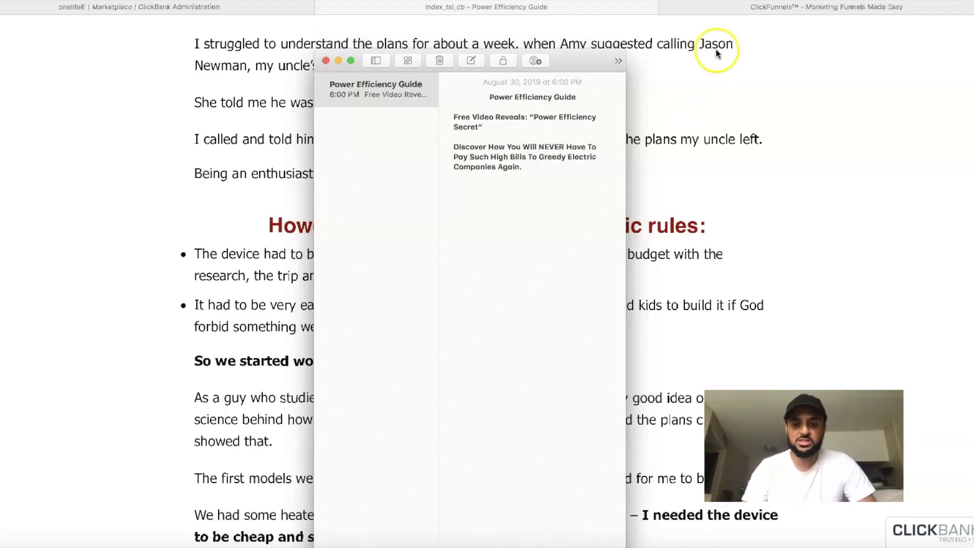
left_click(788, 11)
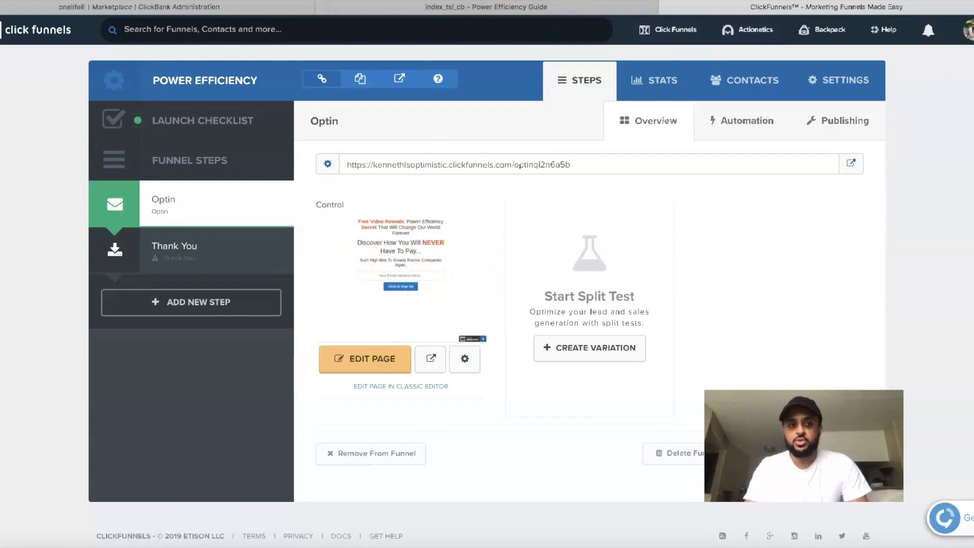
Go to the All Funnels list from the ClickFunnels top-bar menu.
mouse_move(648, 35)
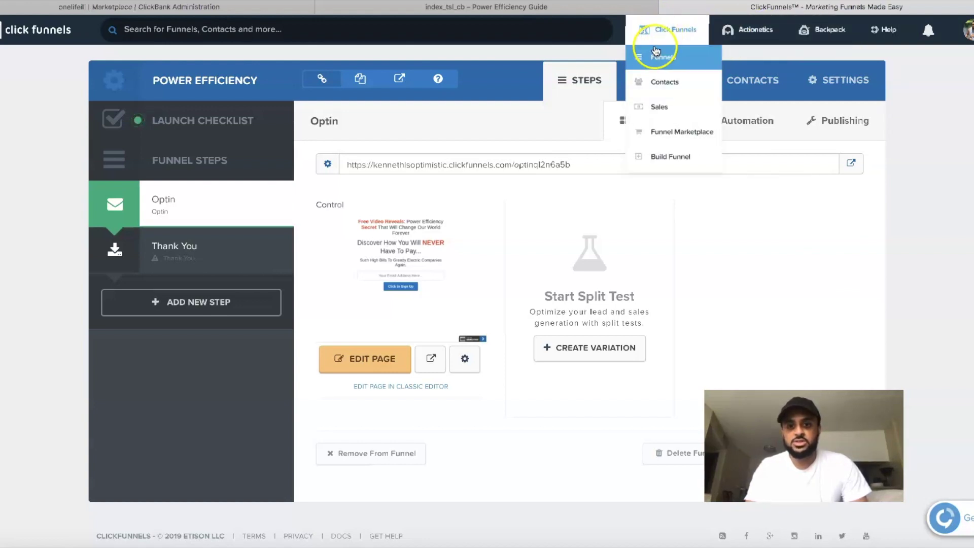
left_click(663, 60)
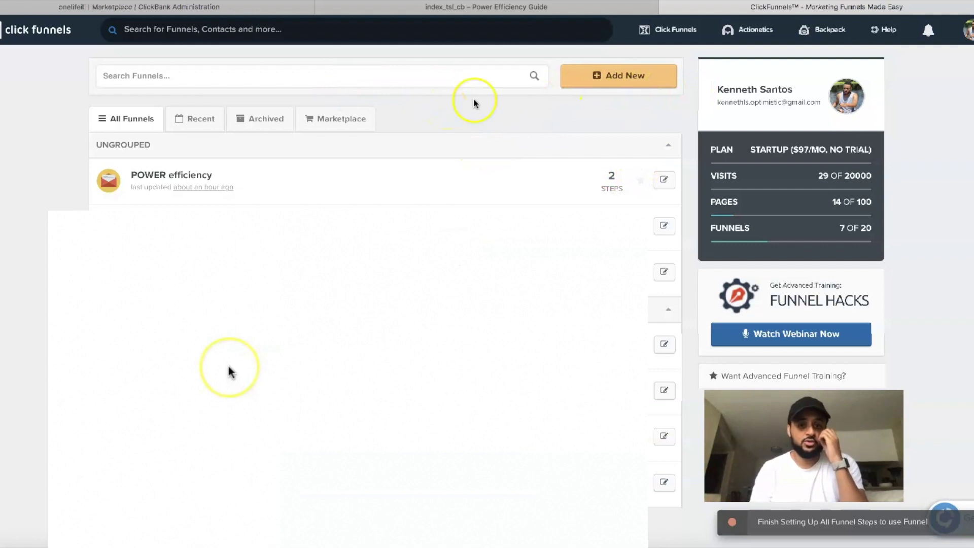
Start an email-optin funnel in the classic builder, then close it without building.
left_click(619, 80)
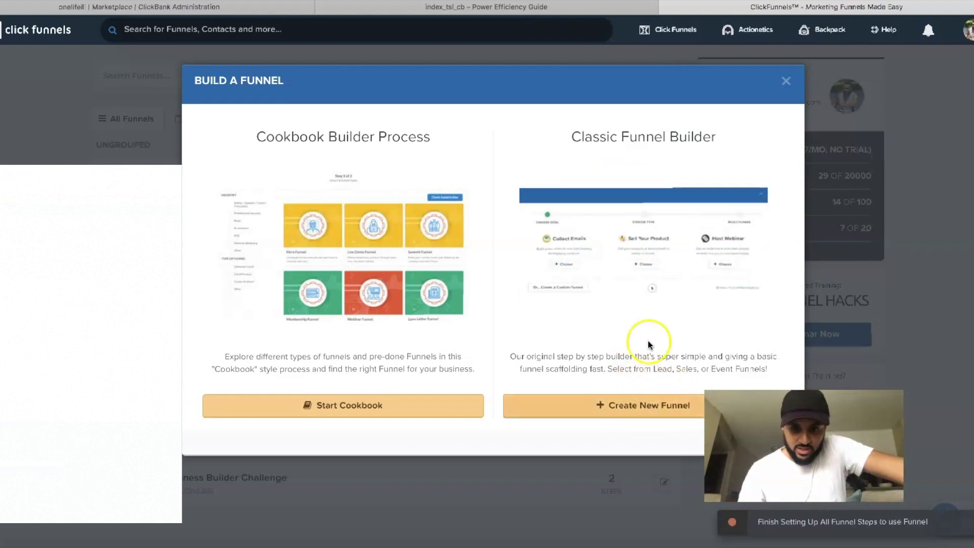
left_click(614, 404)
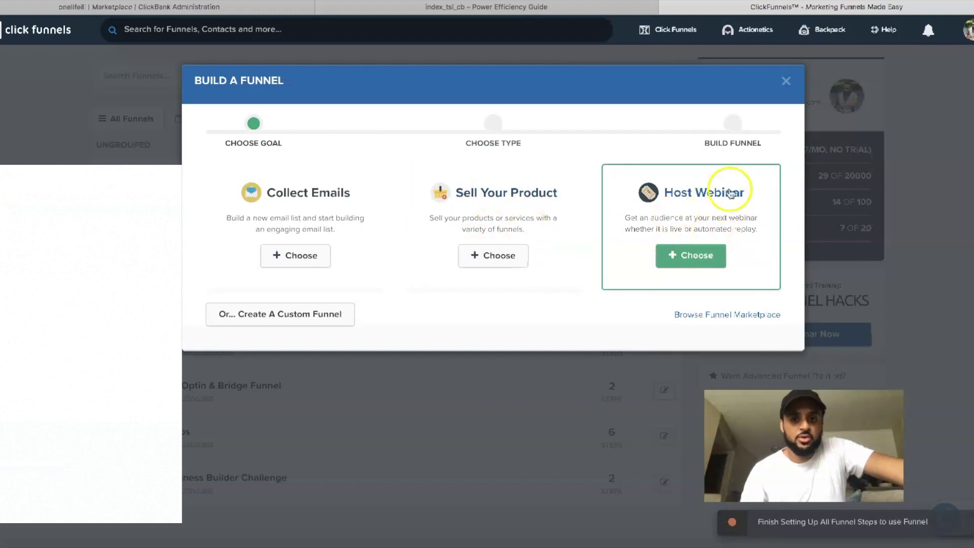
left_click(301, 259)
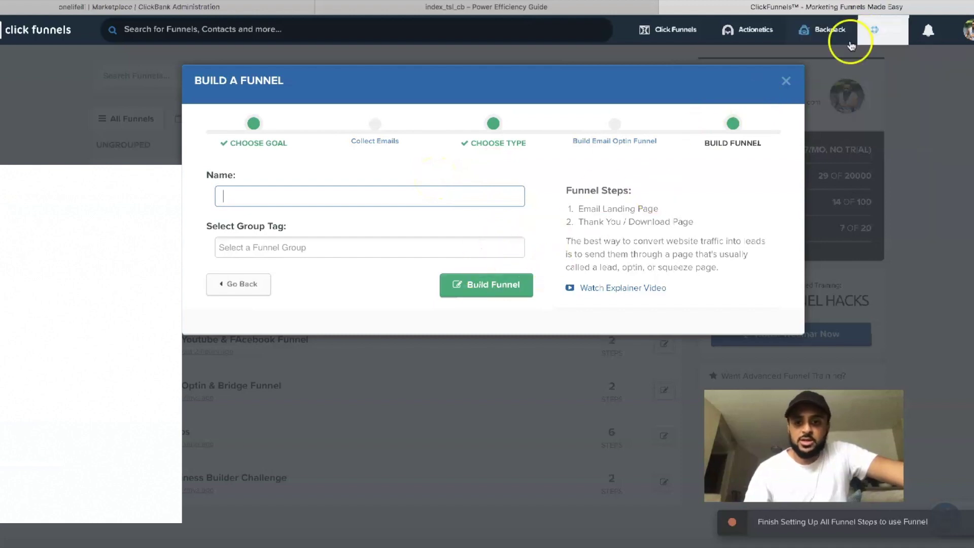
left_click(786, 81)
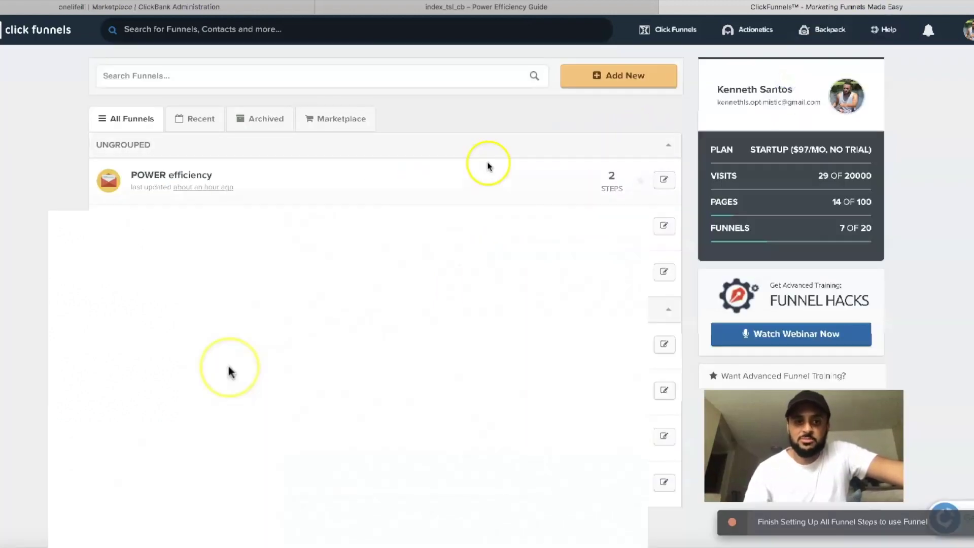
Open the POWER efficiency funnel and start a template-based variation of the Optin page.
left_click(178, 178)
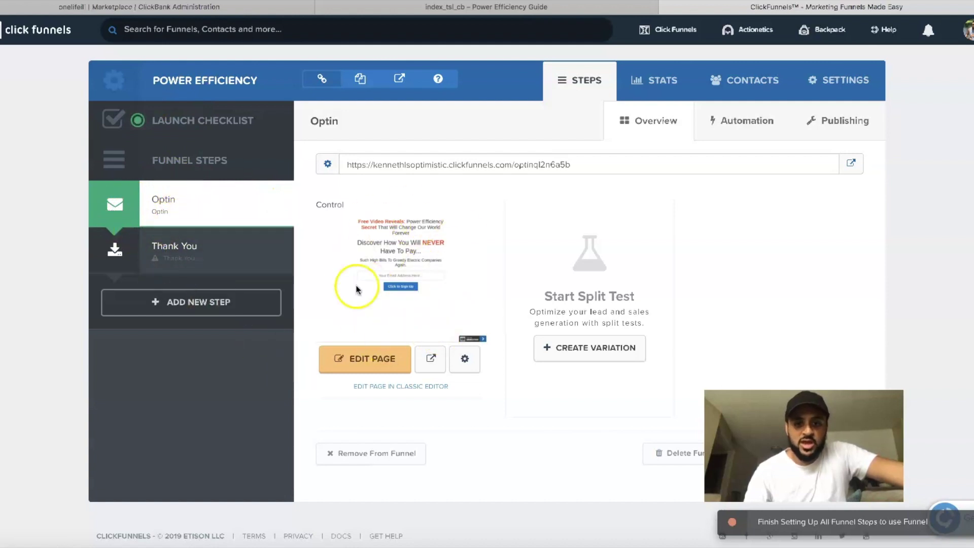
left_click(590, 353)
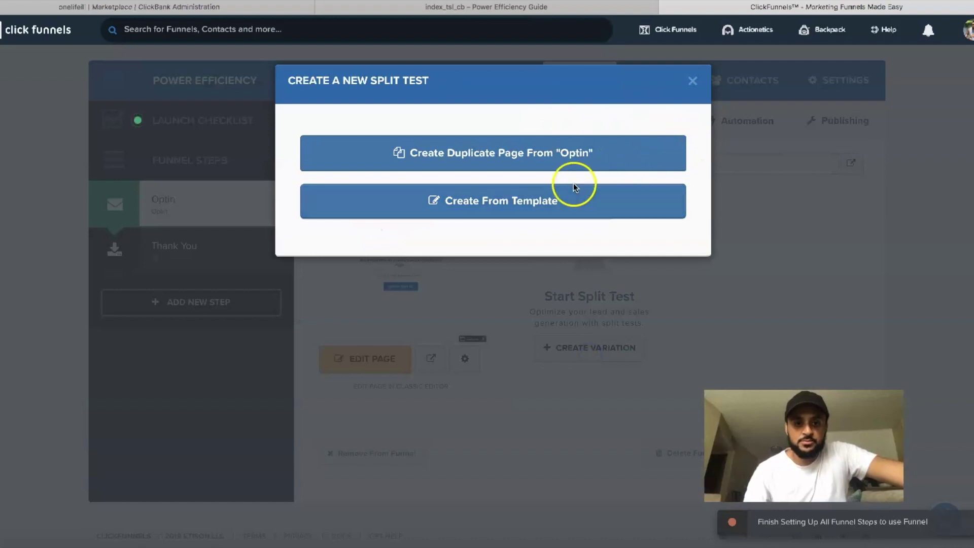
left_click(543, 205)
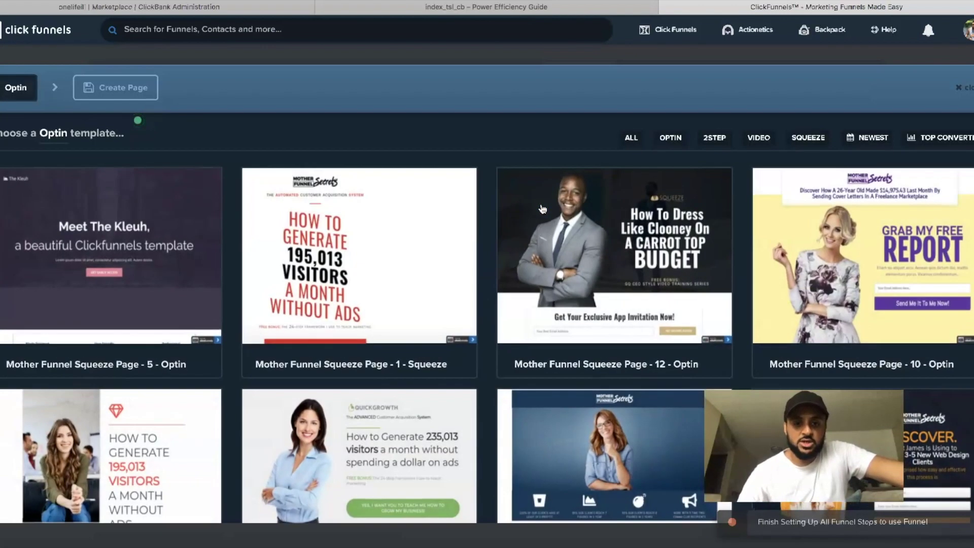
Browse the optin template gallery and close it without choosing a template.
scroll(544, 307, "down", 20)
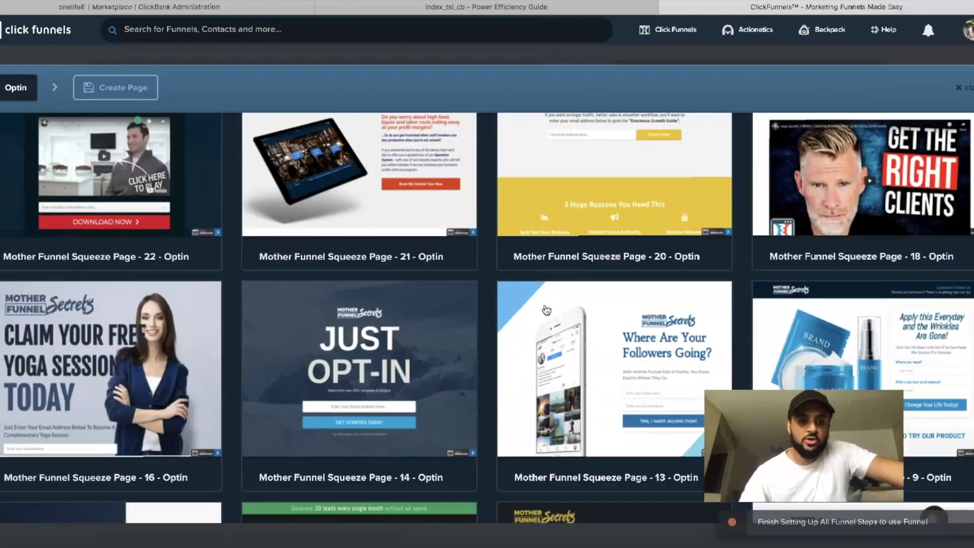
scroll(546, 309, "down", 20)
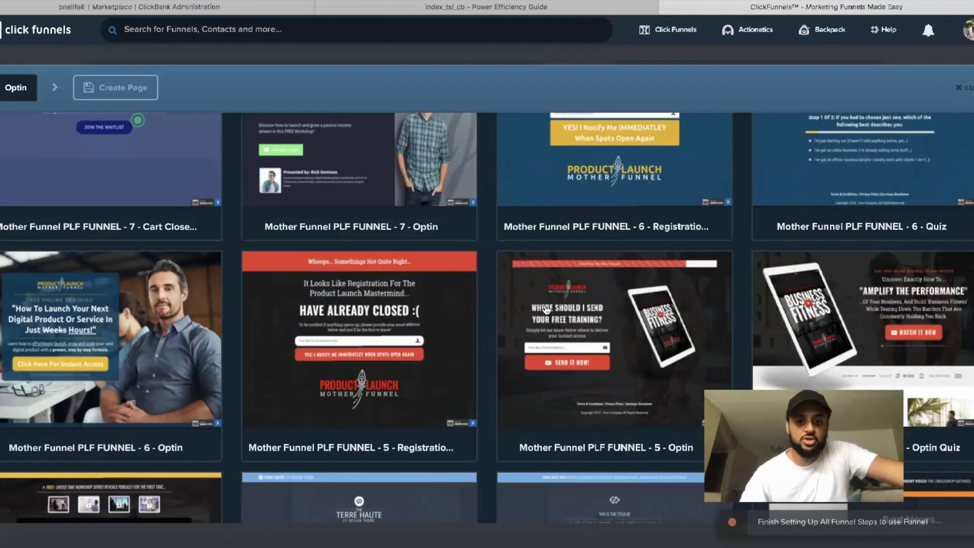
scroll(546, 309, "up", 20)
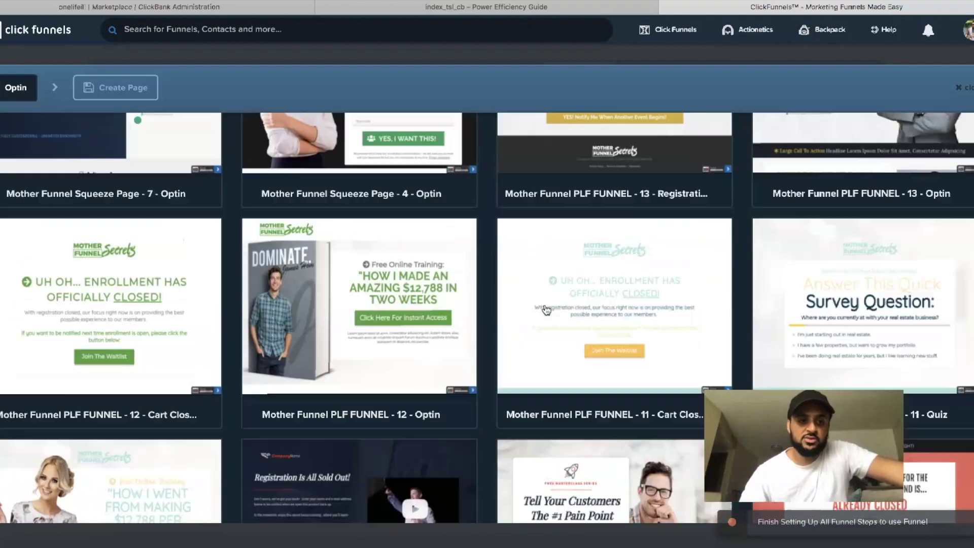
scroll(545, 310, "up", 15)
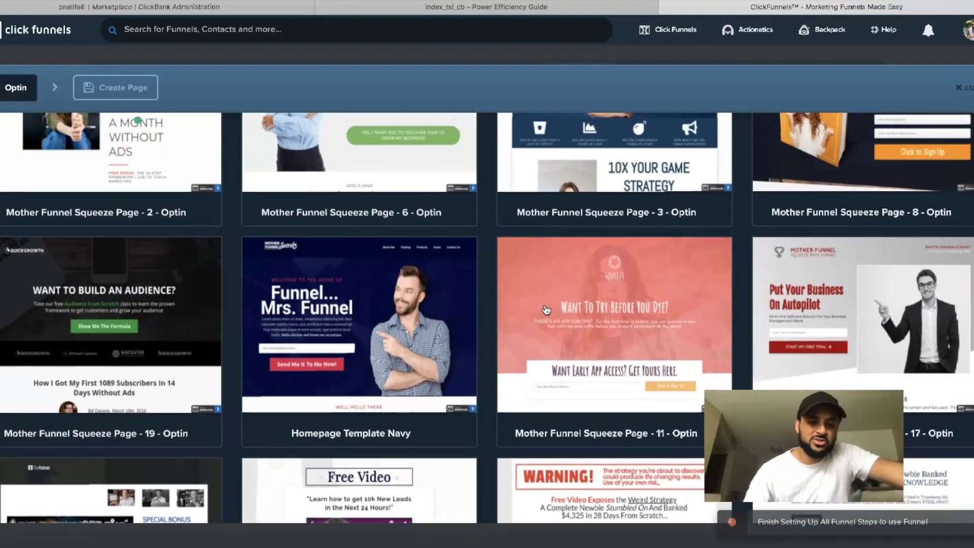
scroll(546, 310, "down", 12)
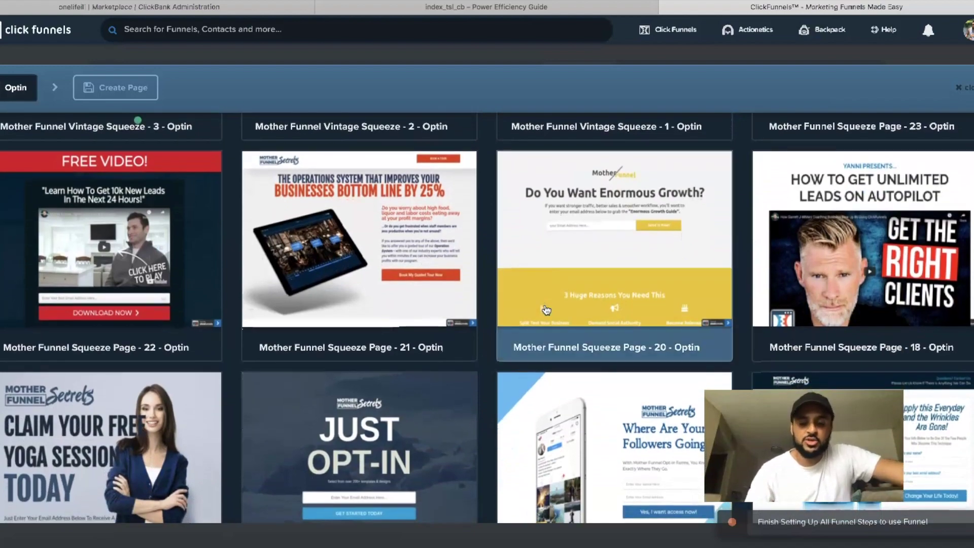
scroll(546, 309, "down", 14)
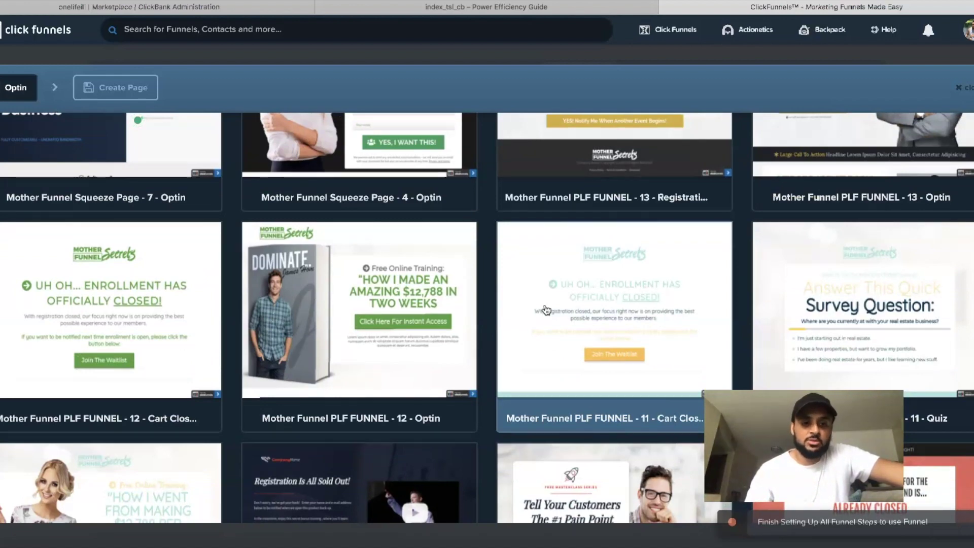
scroll(546, 310, "down", 5)
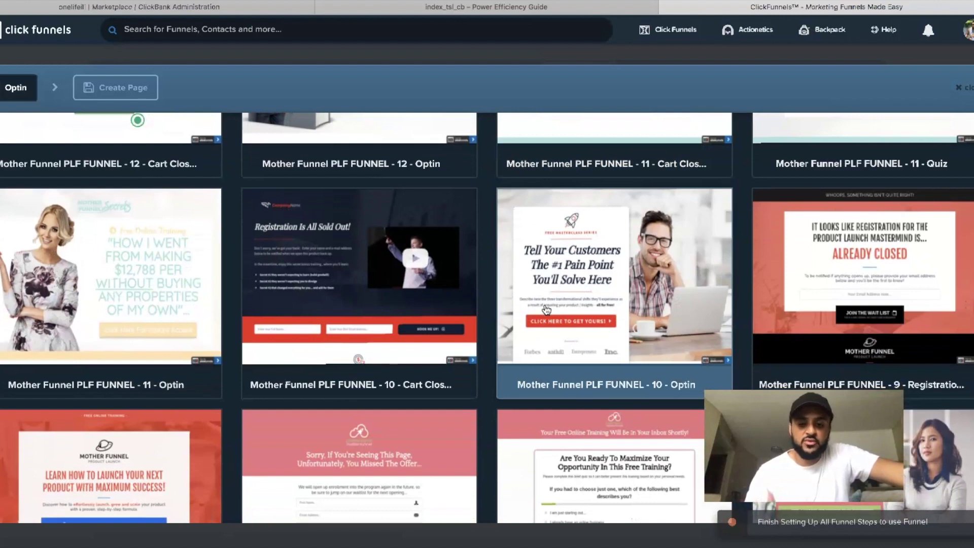
scroll(546, 310, "down", 4)
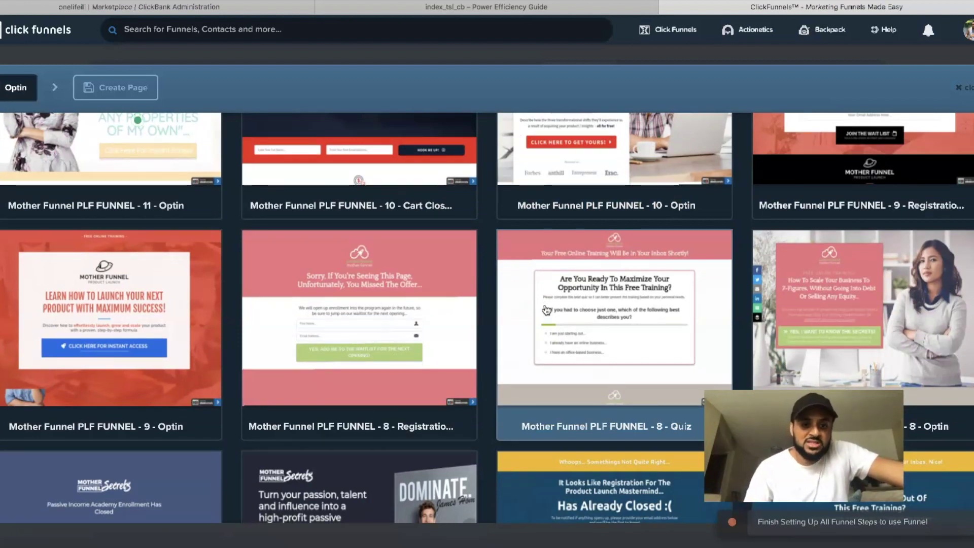
scroll(630, 337, "down", 5)
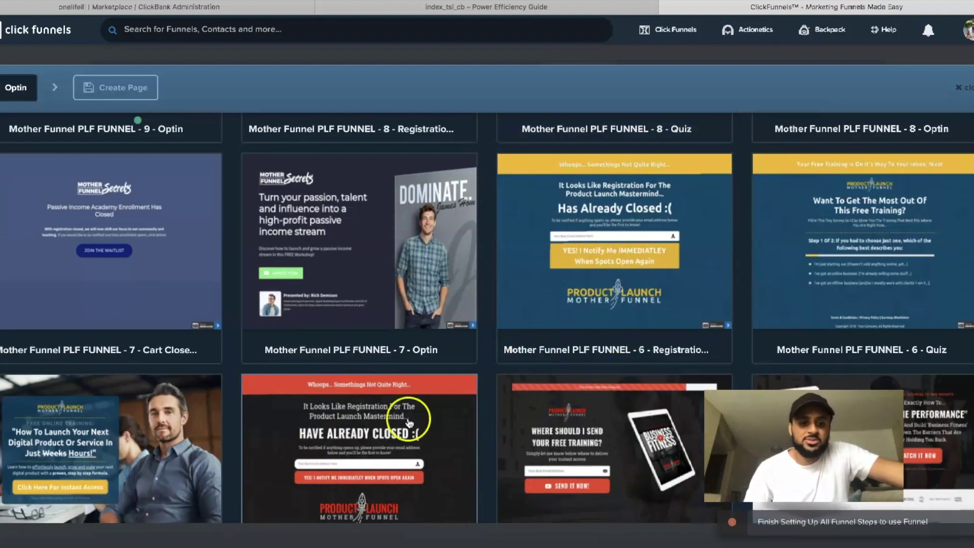
scroll(272, 370, "up", 15)
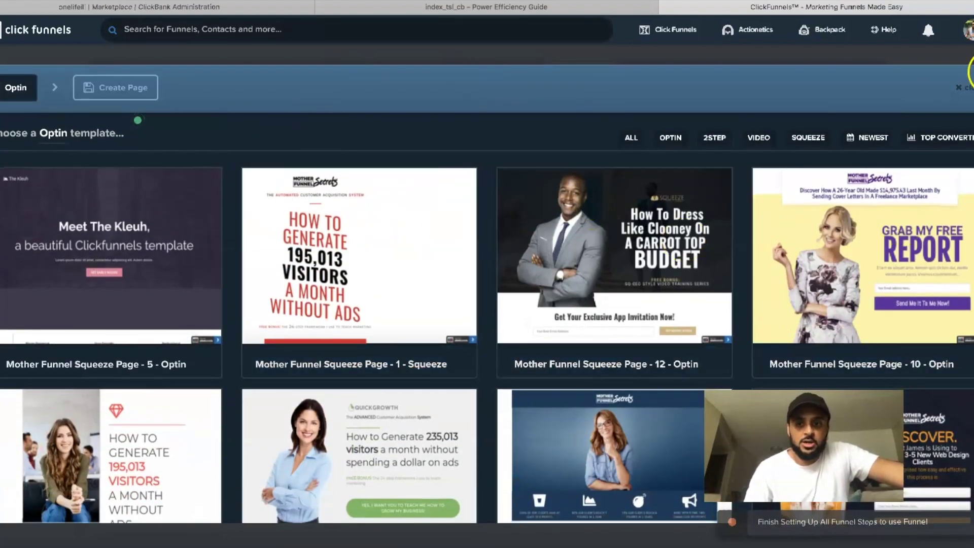
left_click(968, 89)
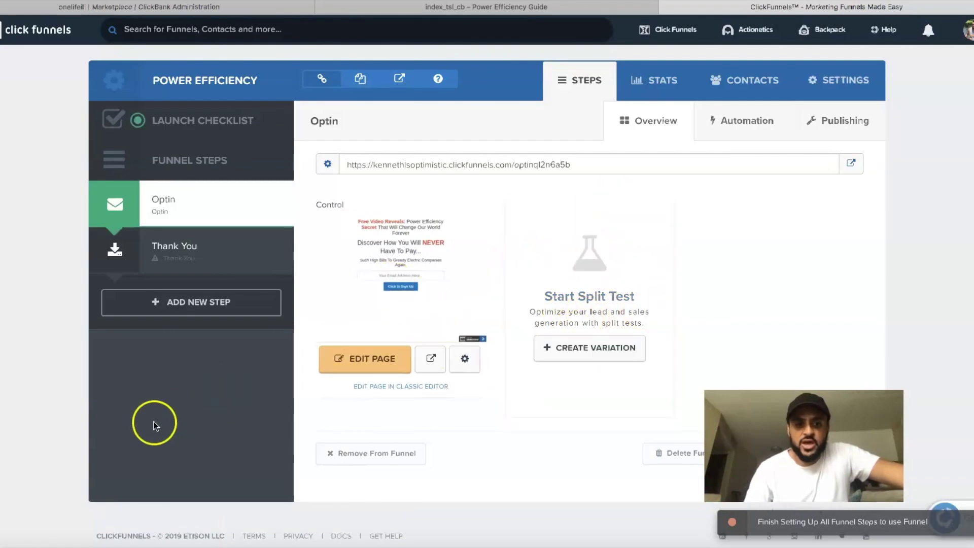
Open the Optin page in the editor and view its SEO Meta Data settings.
left_click(372, 357)
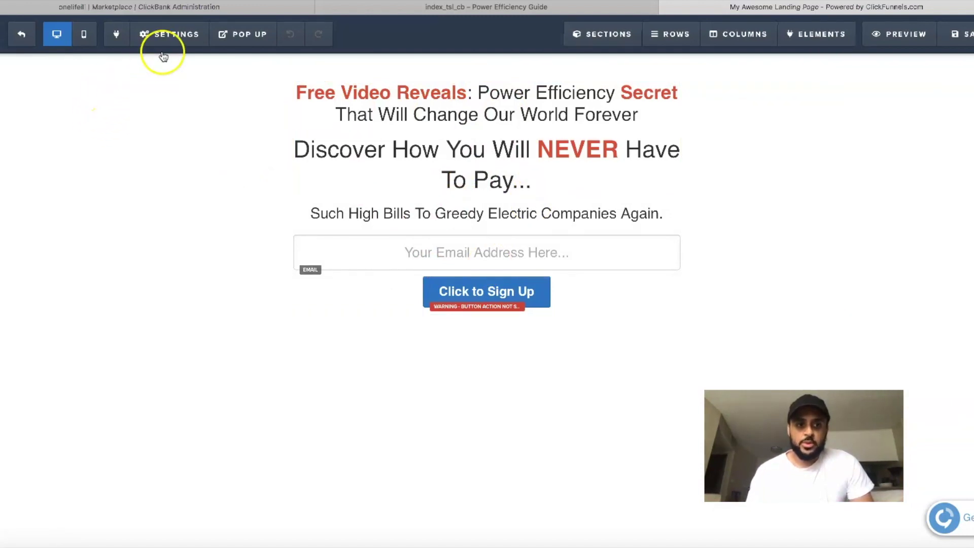
mouse_move(144, 31)
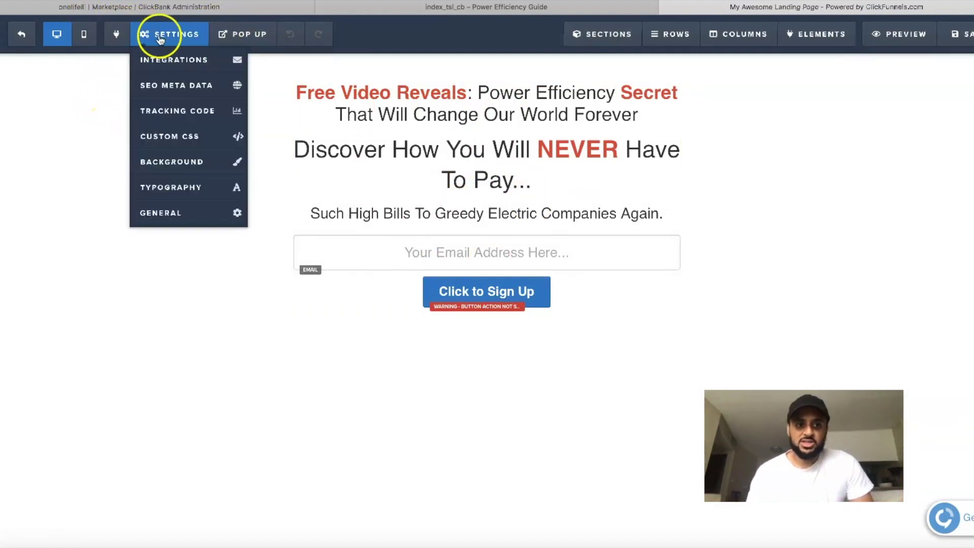
mouse_move(173, 38)
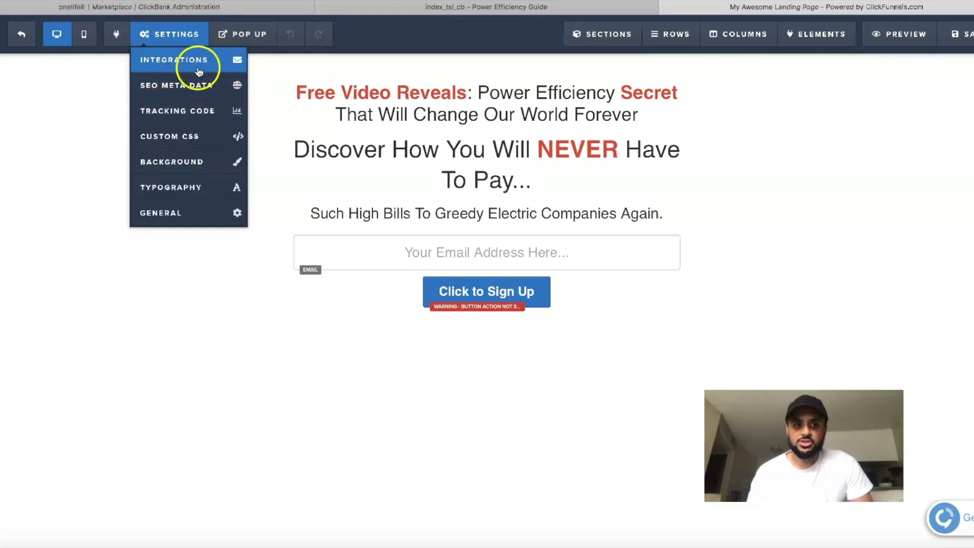
left_click(200, 93)
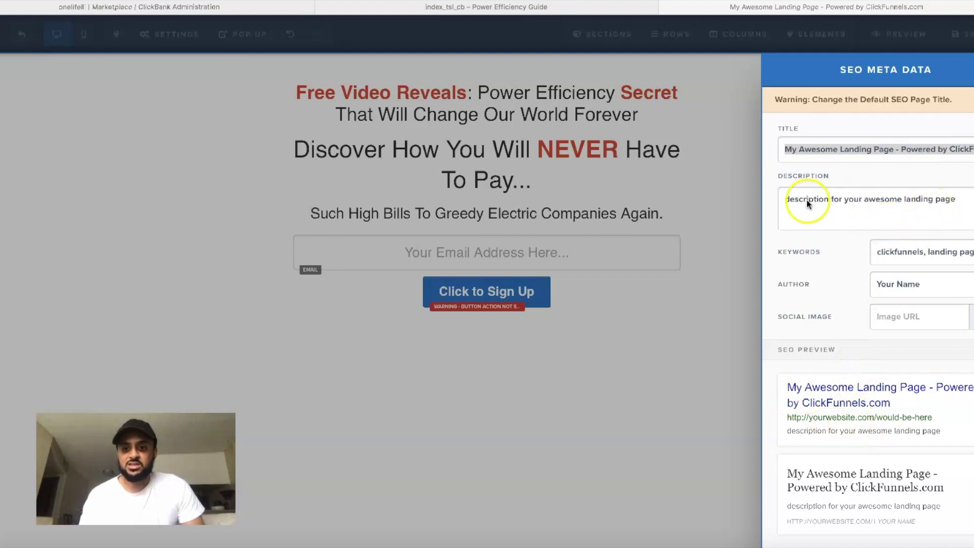
Close the SEO Meta Data panel, then open the page's General settings and close them again.
left_click(196, 115)
left_click(144, 35)
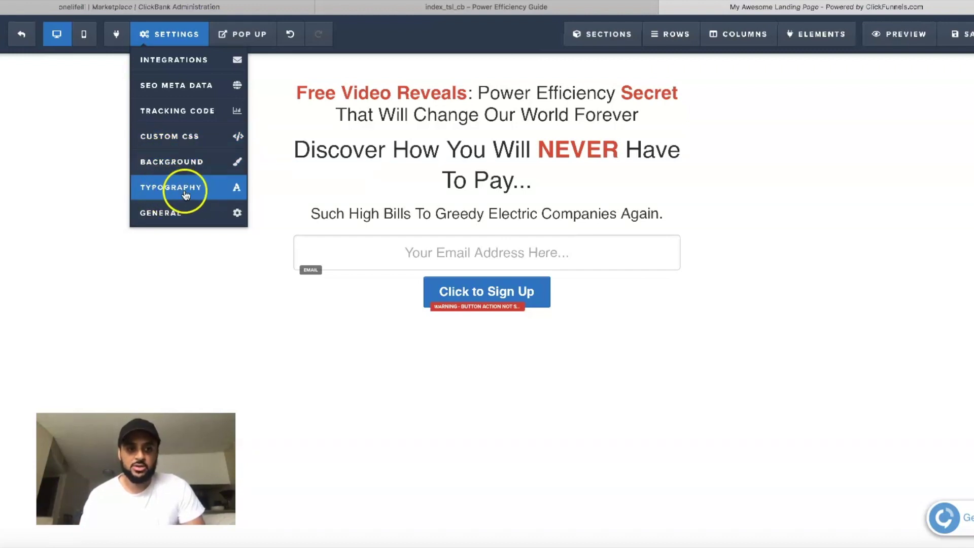
mouse_move(159, 34)
left_click(173, 219)
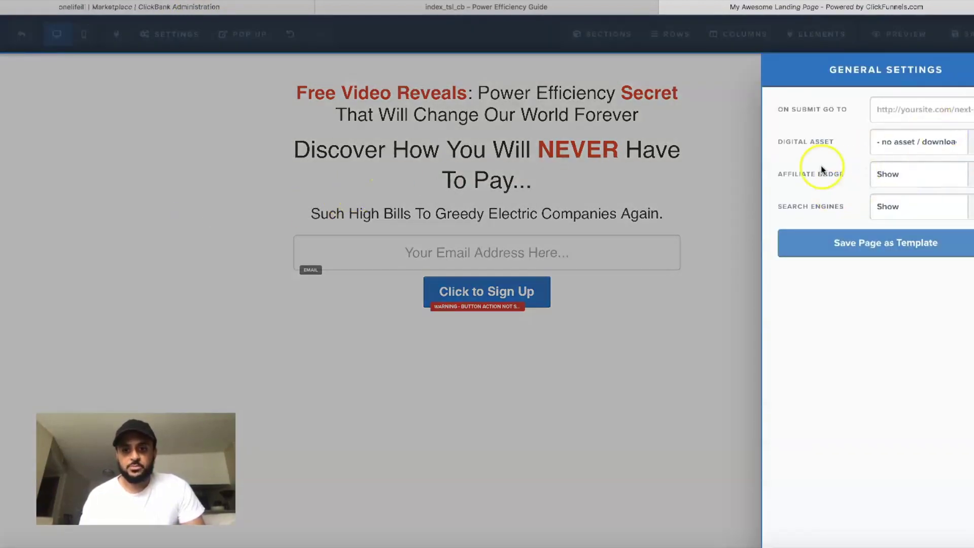
left_click(246, 142)
mouse_move(243, 38)
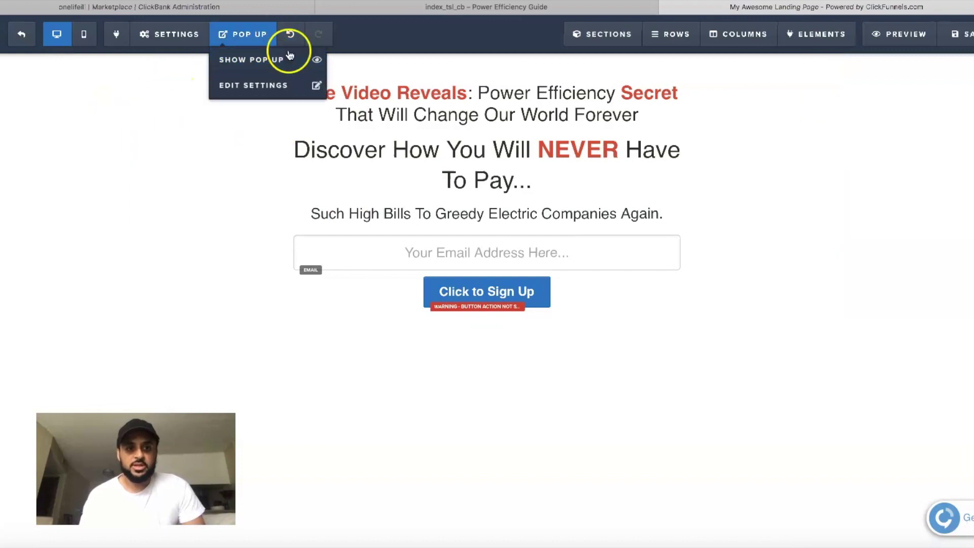
mouse_move(678, 47)
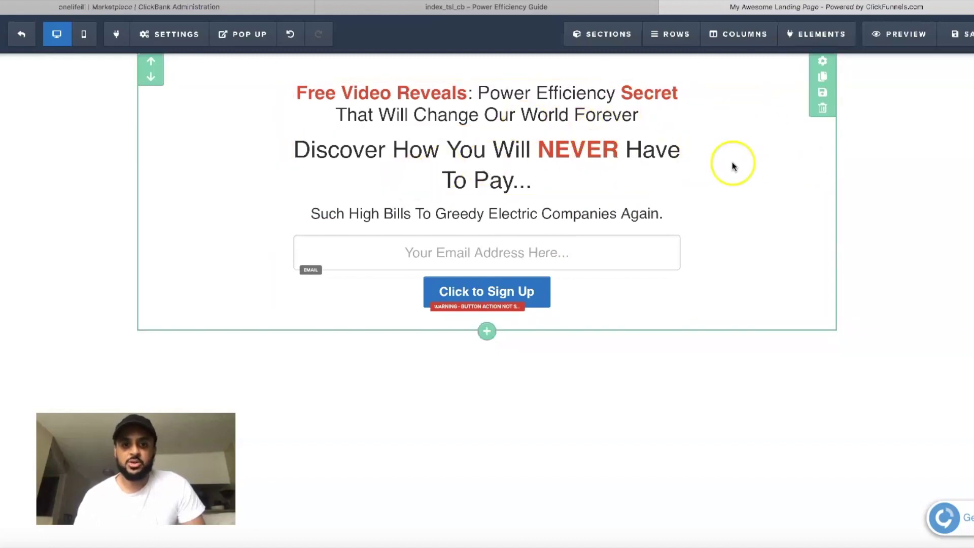
left_click(823, 61)
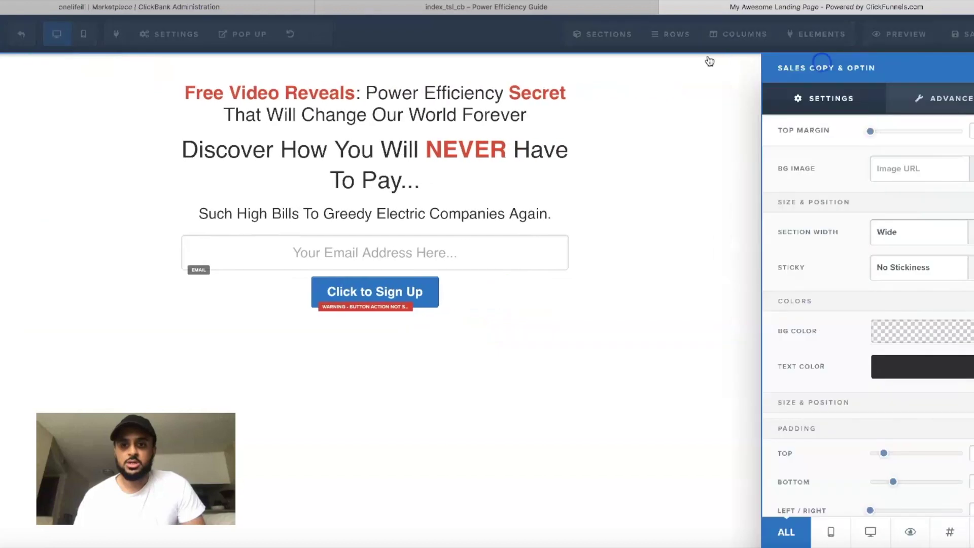
left_click(735, 139)
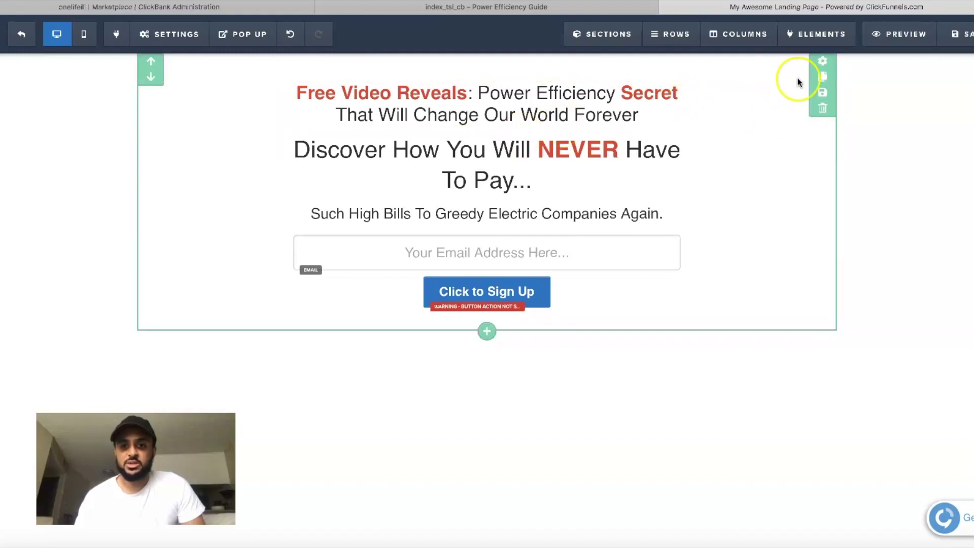
left_click(823, 61)
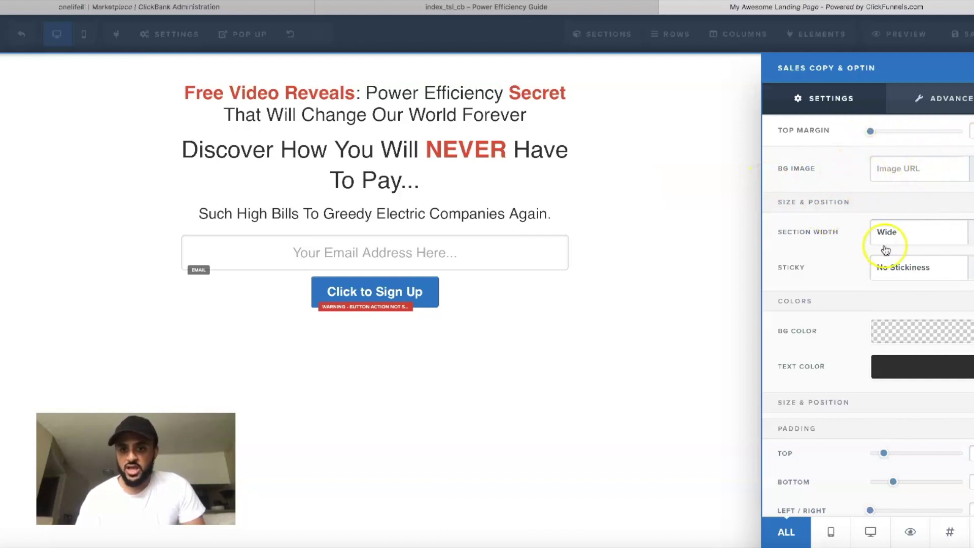
left_click(924, 235)
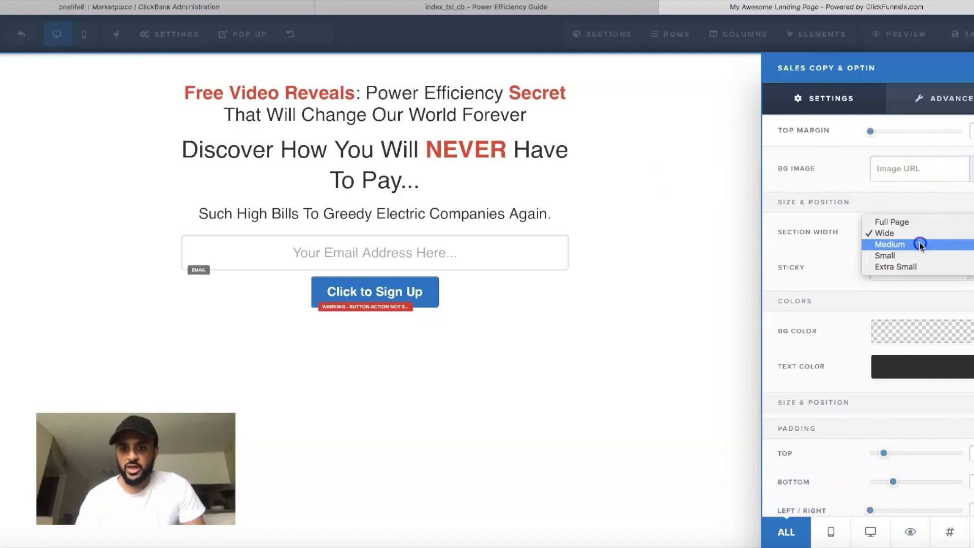
left_click(919, 244)
left_click(928, 241)
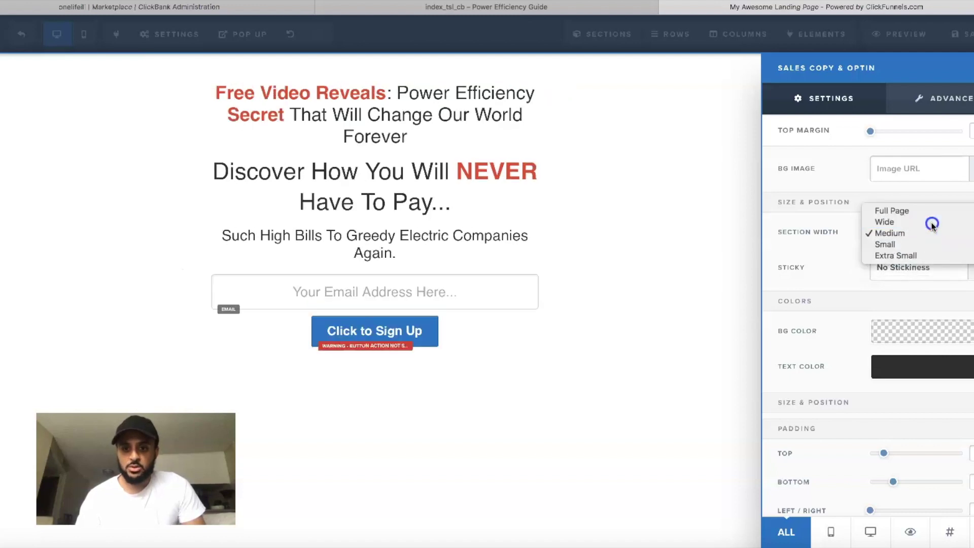
left_click(930, 222)
left_click(915, 237)
left_click(922, 221)
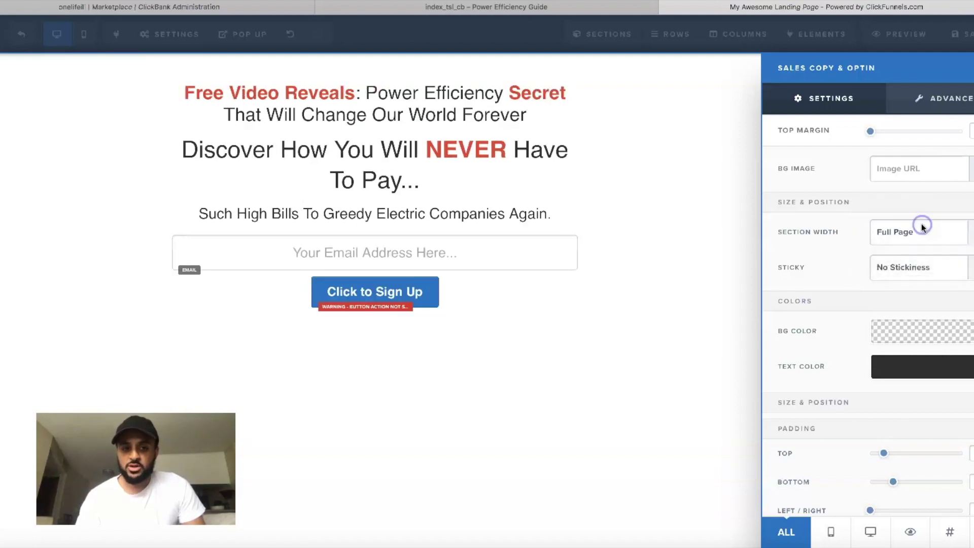
left_click(936, 241)
left_click(924, 250)
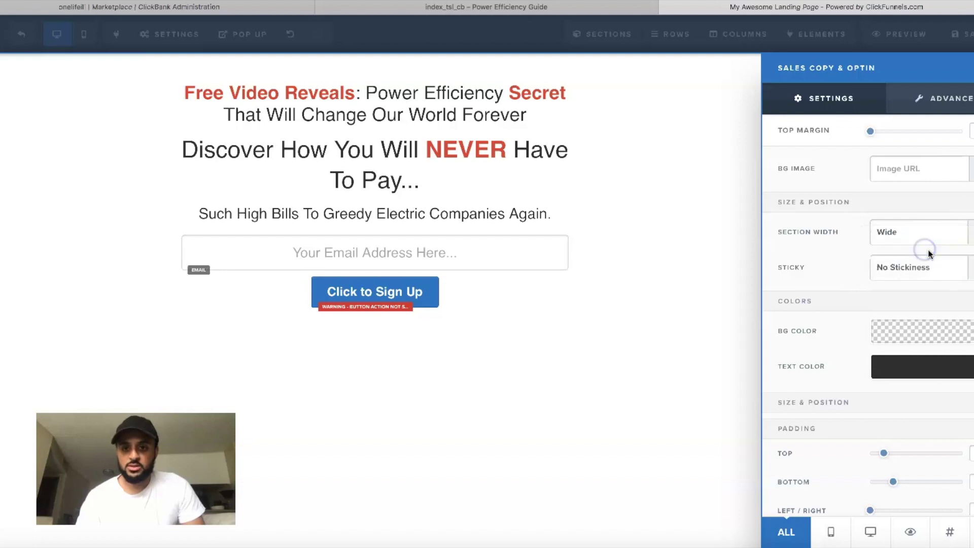
left_click(920, 244)
left_click(908, 266)
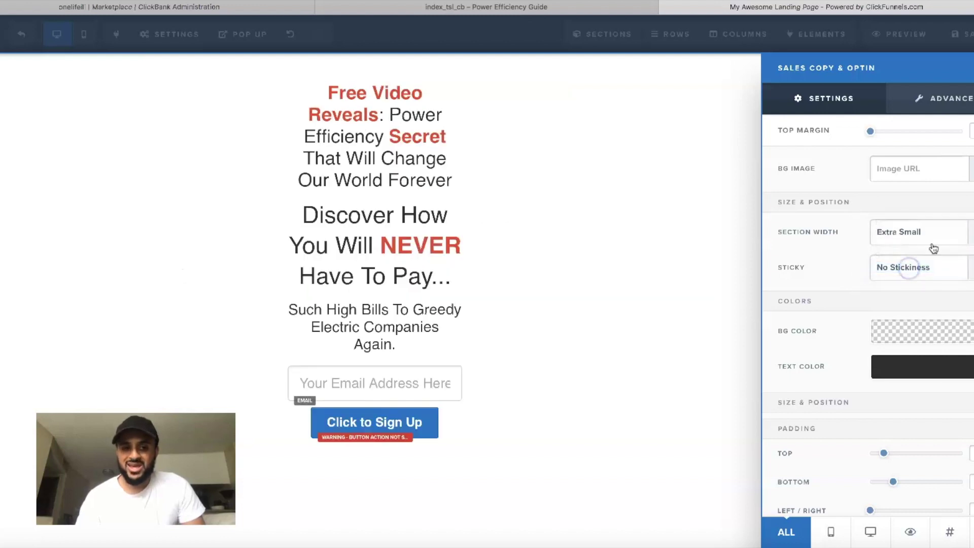
left_click(932, 231)
left_click(904, 200)
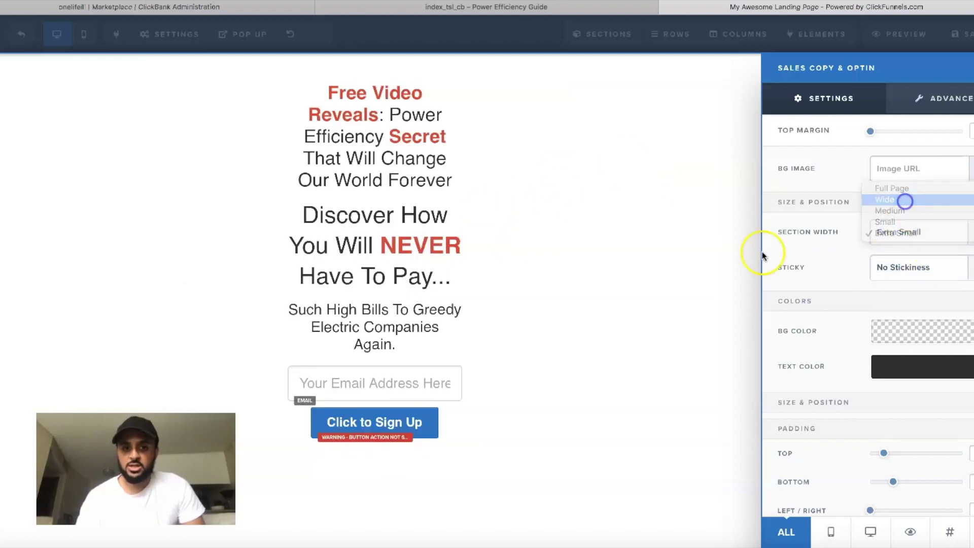
left_click(927, 267)
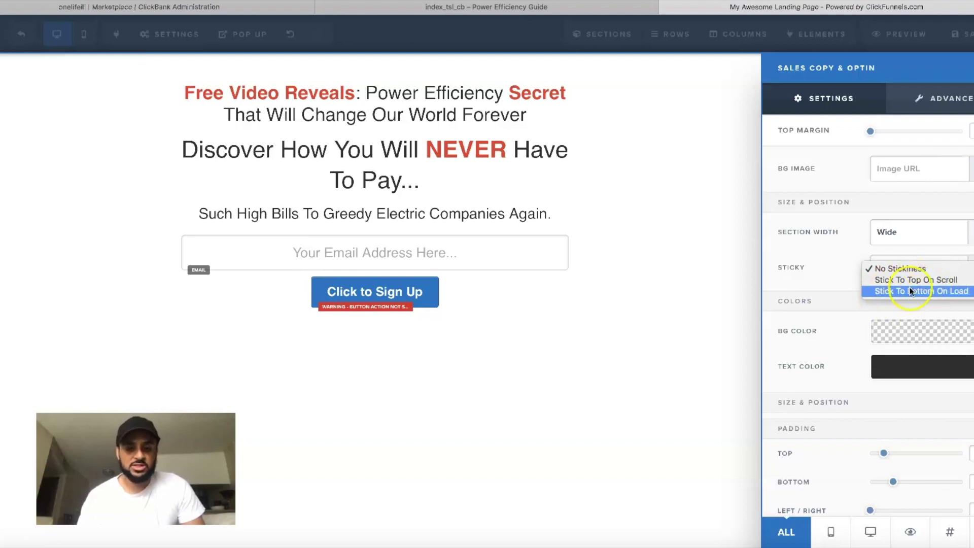
left_click(917, 289)
left_click(913, 275)
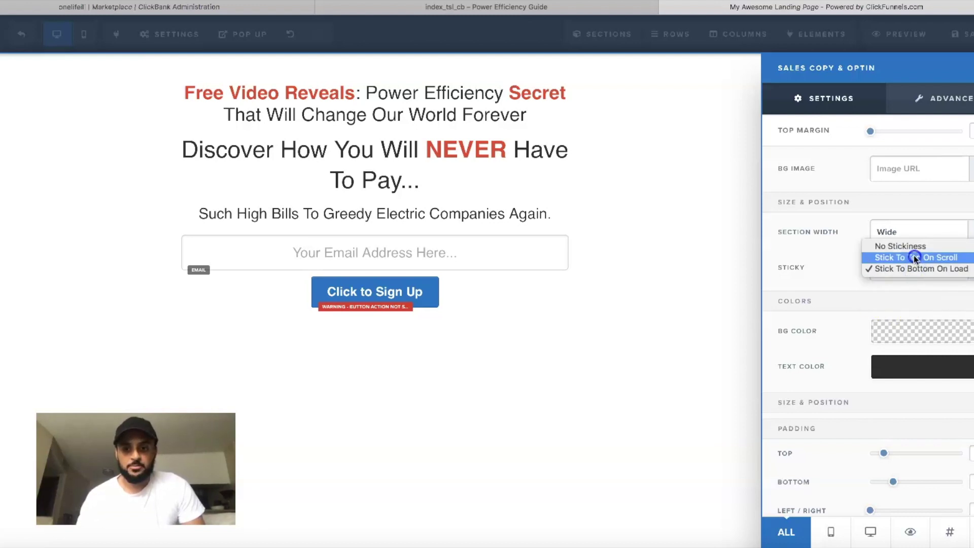
left_click(915, 257)
left_click(900, 258)
left_click(899, 257)
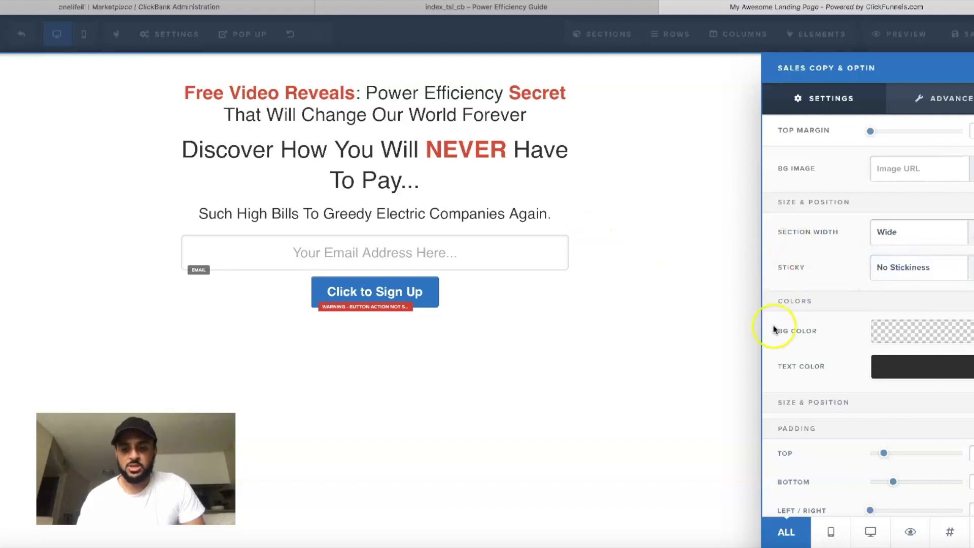
scroll(783, 327, "down", 1)
Set the section background to white and the text colour to near-black #2d2d2d.
left_click(903, 318)
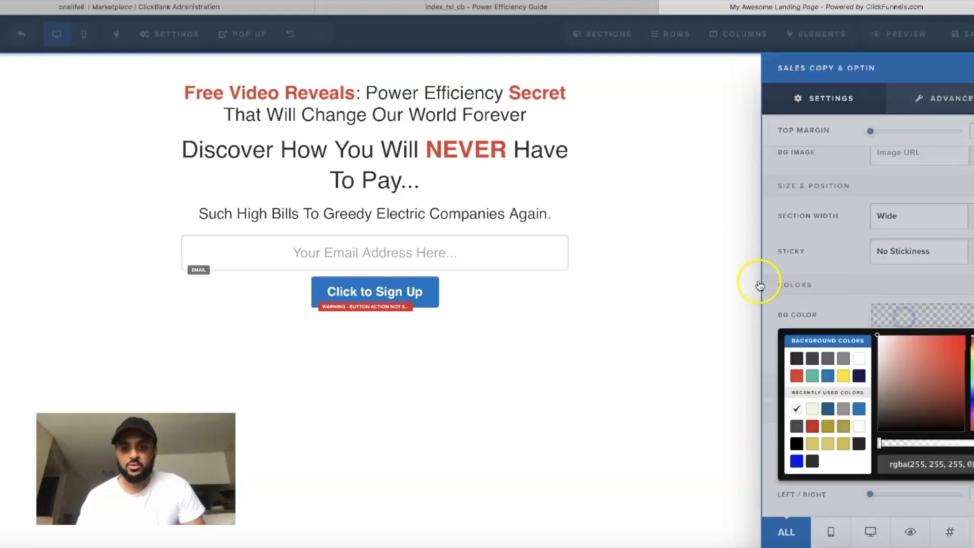
left_click(812, 358)
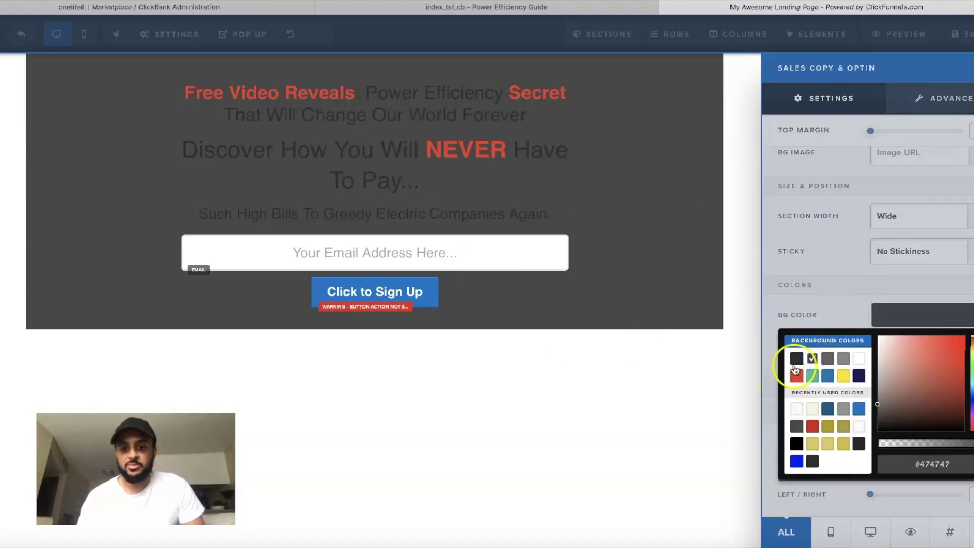
left_click(859, 359)
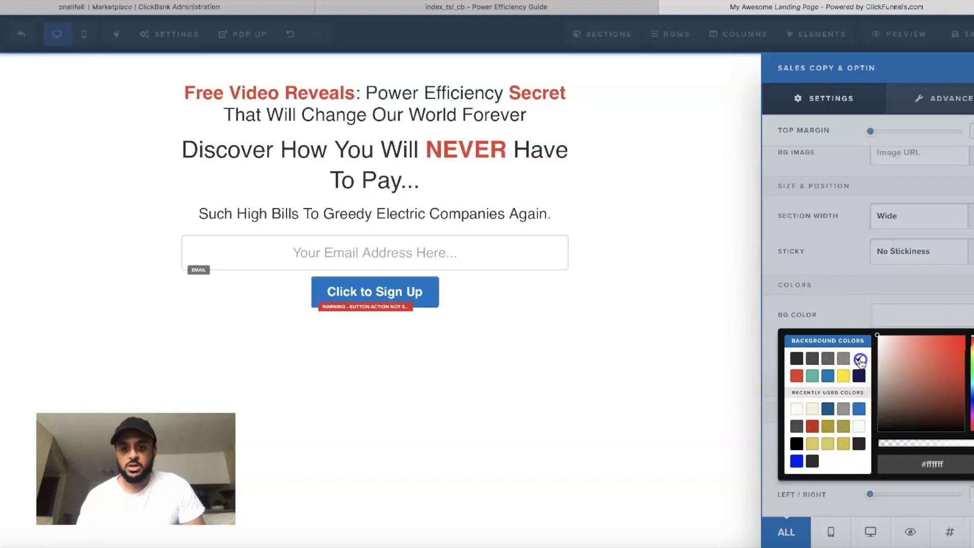
left_click(850, 265)
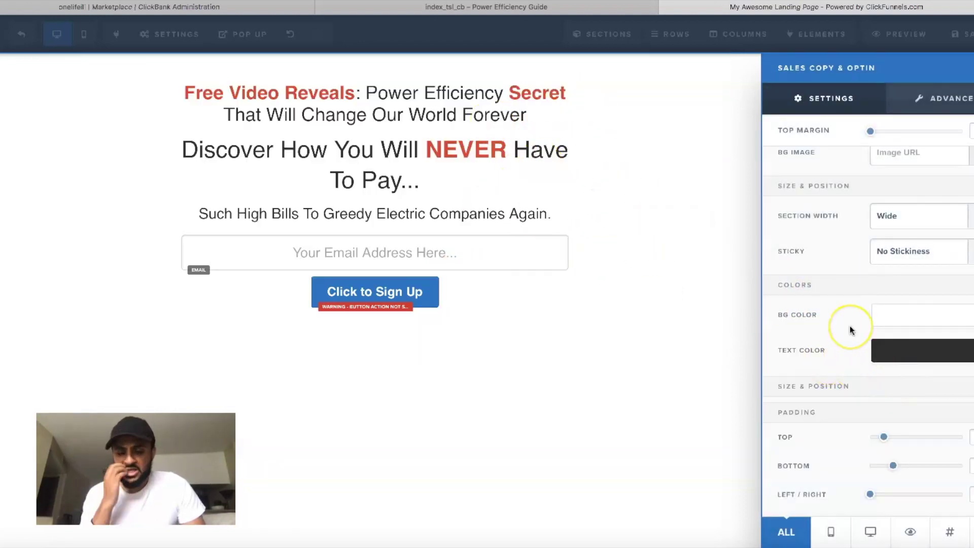
left_click(929, 355)
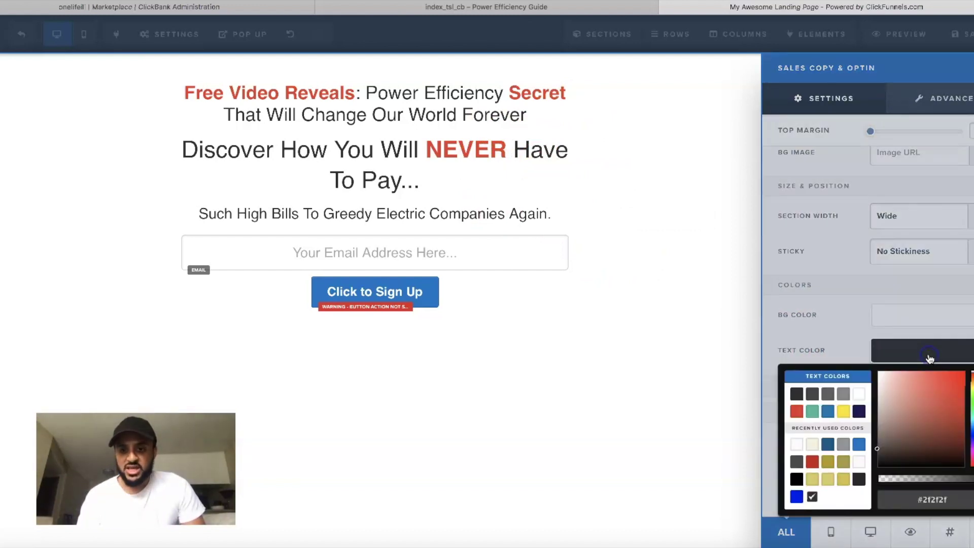
left_click(797, 394)
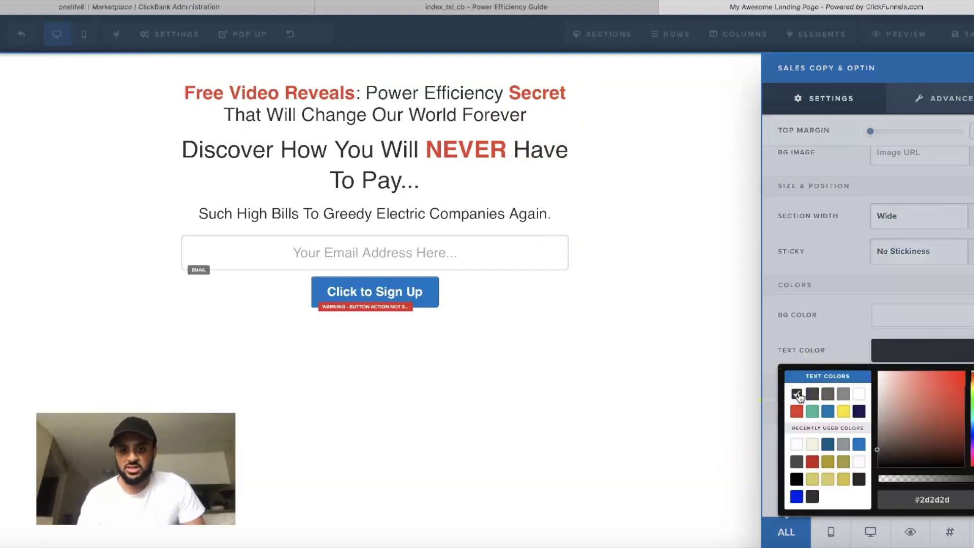
left_click(812, 411)
left_click(797, 393)
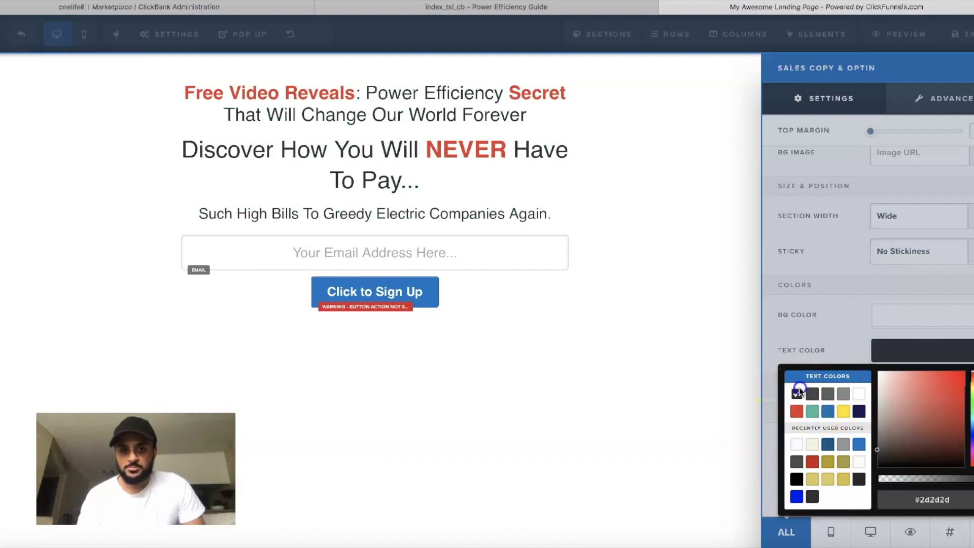
left_click(820, 309)
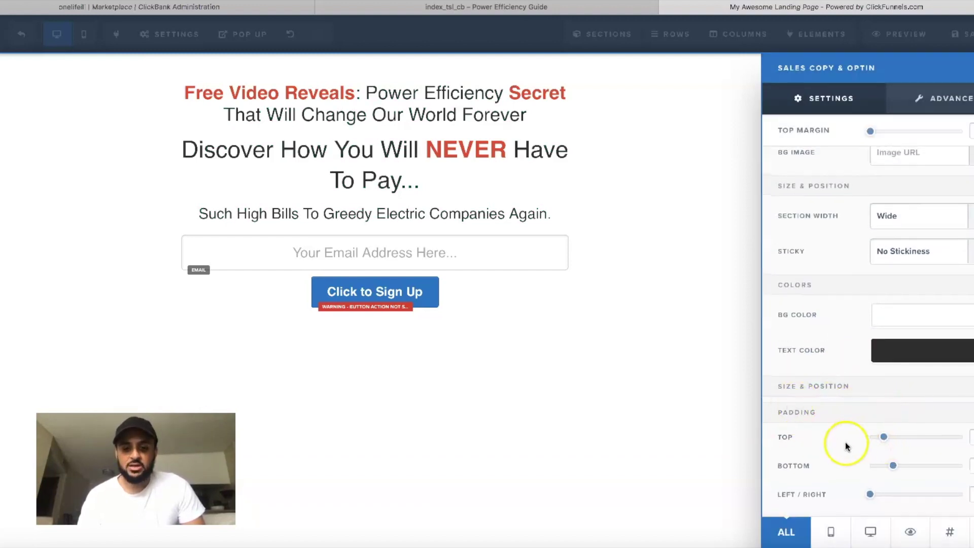
Increase the section's top and left/right padding, then fine-tune its bottom padding.
left_click_drag(883, 438, 908, 452)
left_click_drag(866, 495, 897, 488)
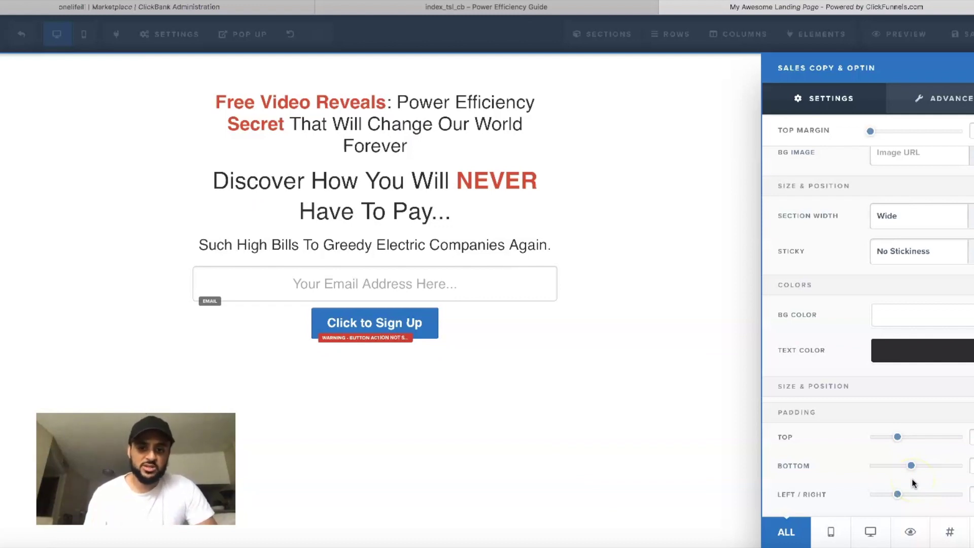
left_click_drag(910, 464, 893, 494)
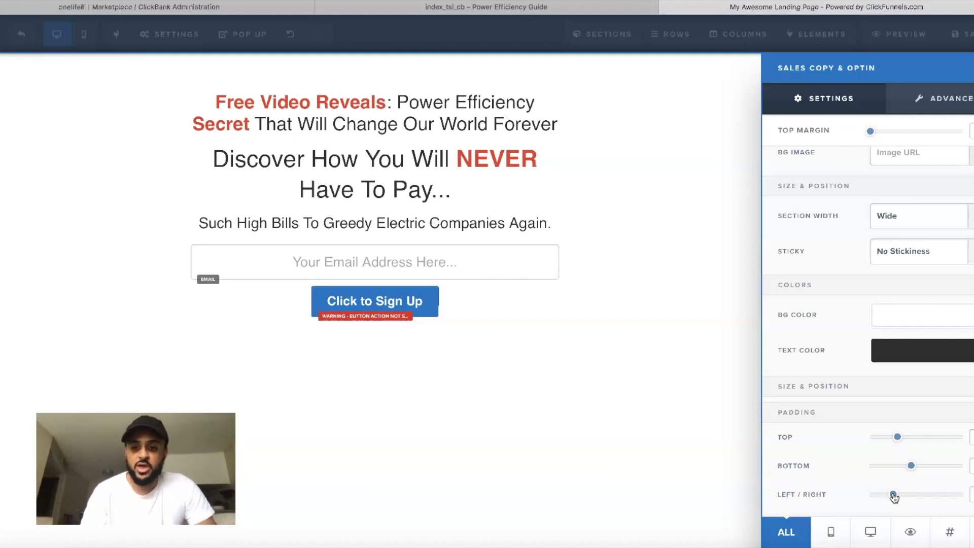
left_click_drag(922, 465, 915, 469)
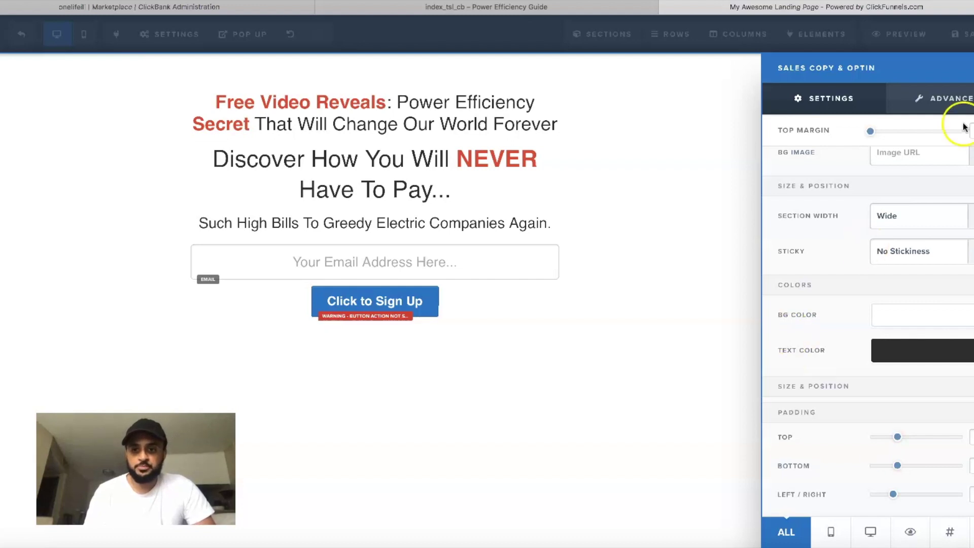
In the section's advanced options, try top, top-and-bottom and full borders, then leave it borderless.
left_click(953, 98)
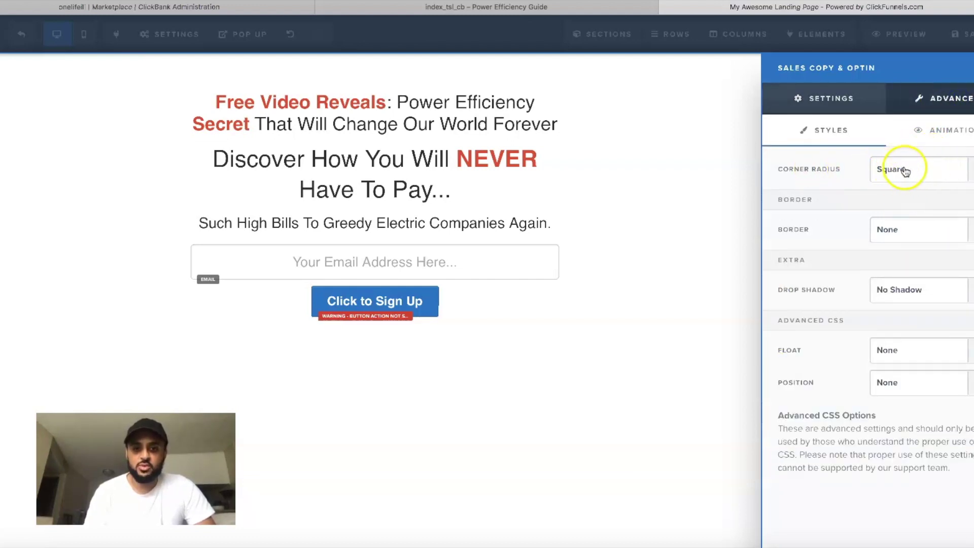
left_click(913, 228)
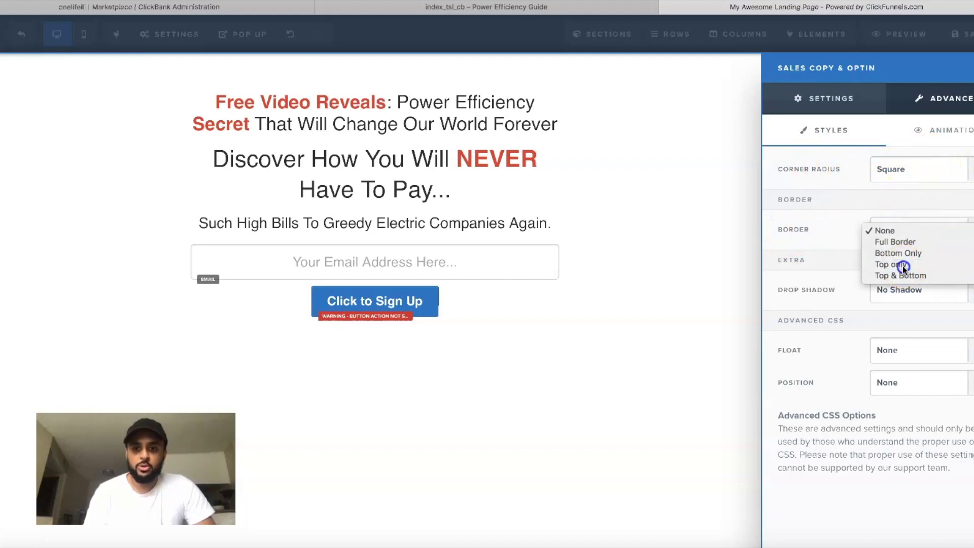
left_click(902, 265)
left_click(914, 231)
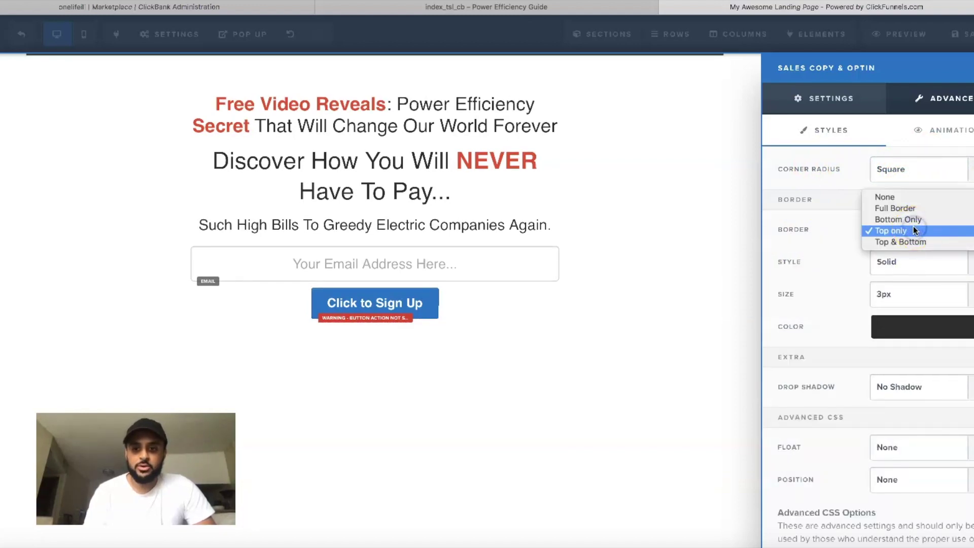
left_click(904, 242)
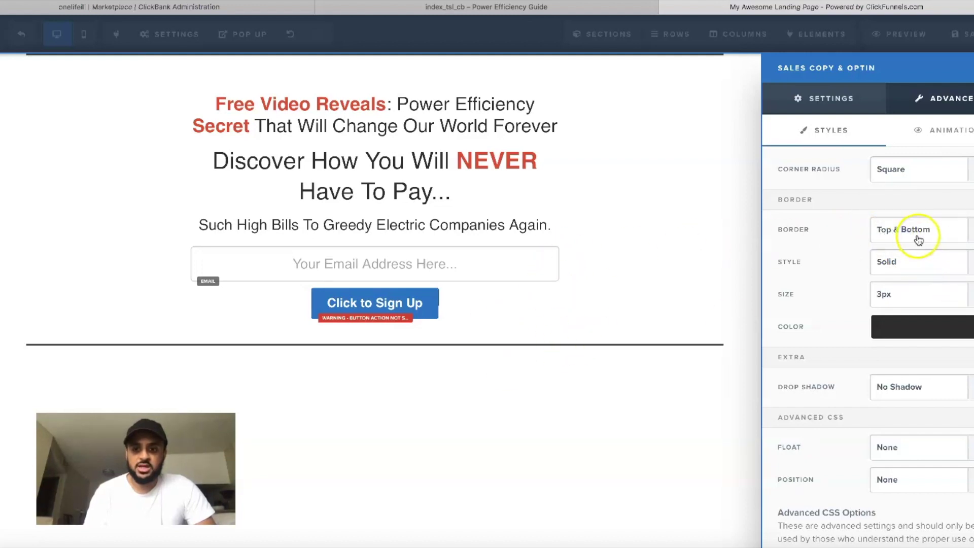
left_click(918, 240)
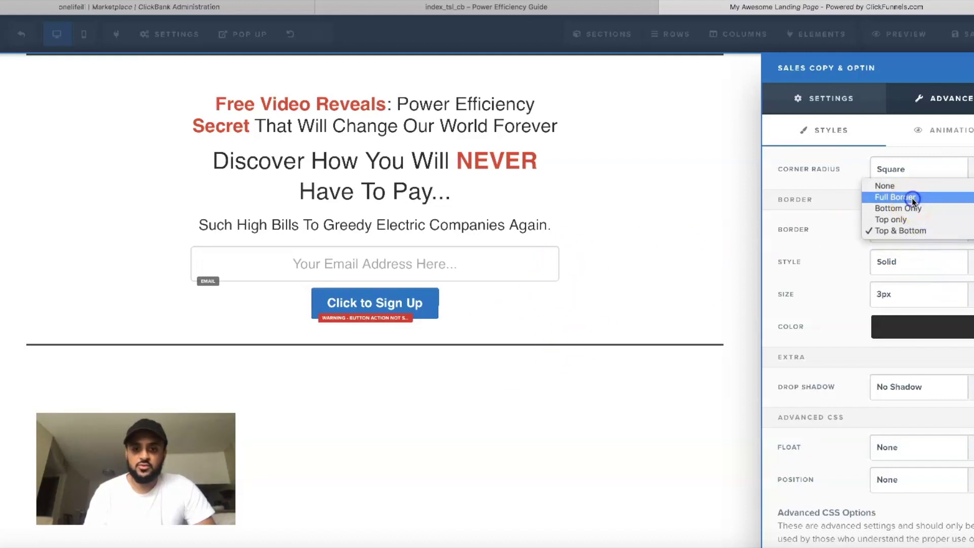
left_click(912, 198)
left_click(910, 234)
left_click(886, 219)
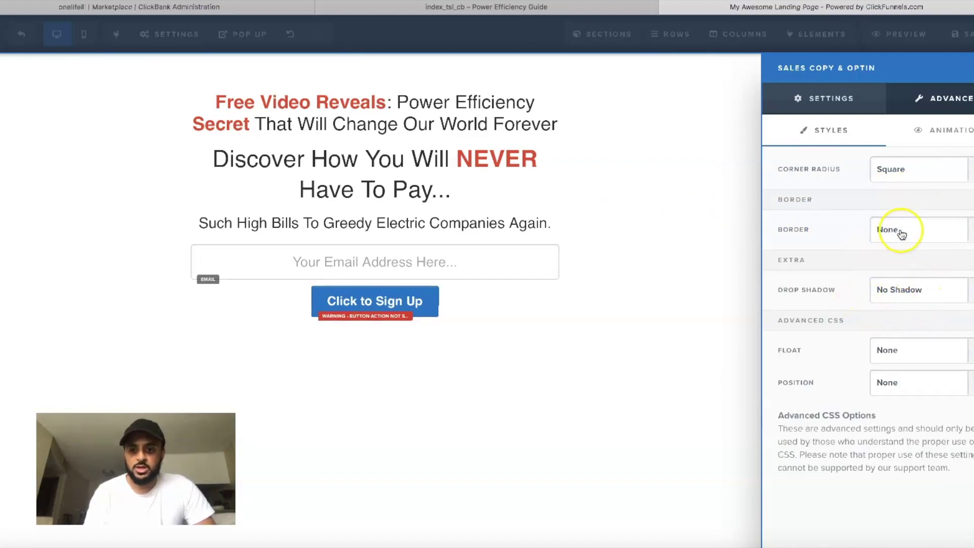
left_click(901, 234)
left_click(906, 263)
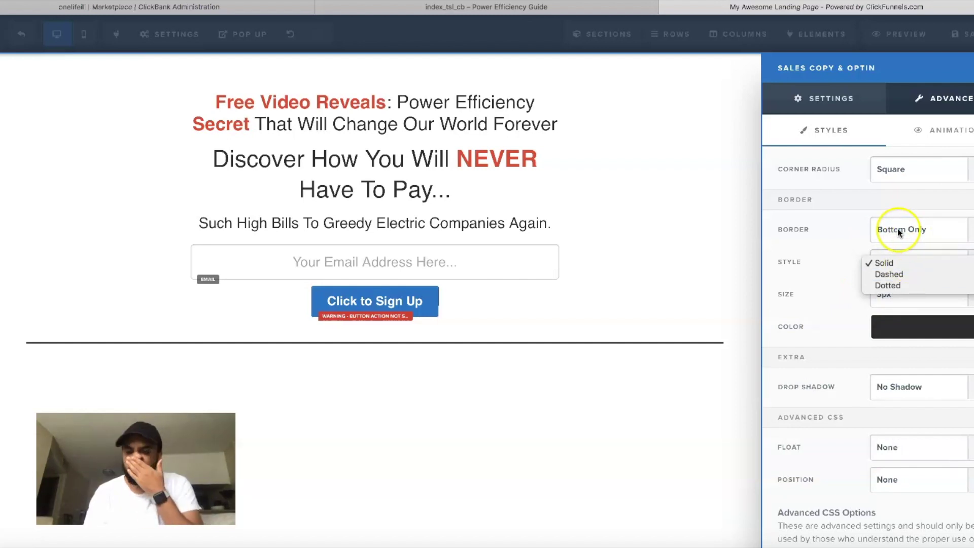
left_click(918, 231)
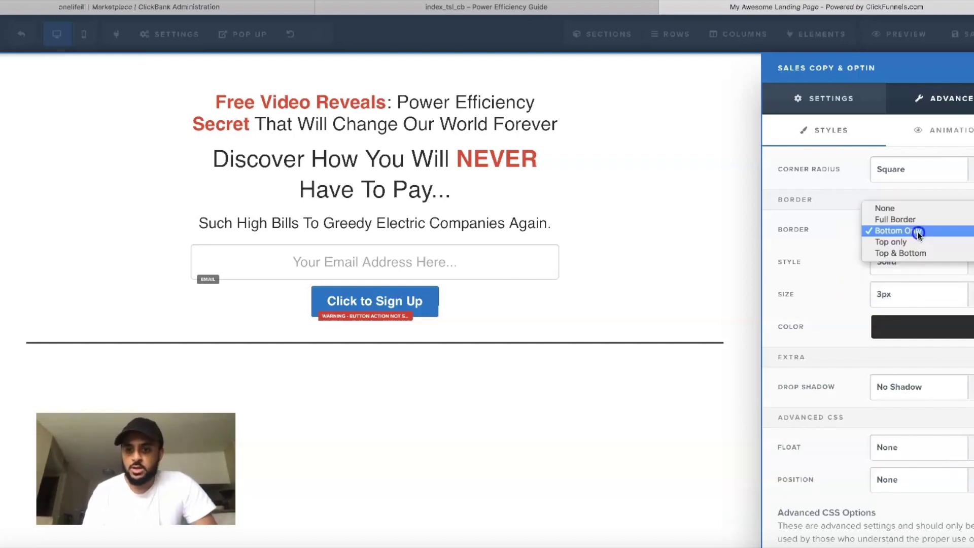
left_click(913, 207)
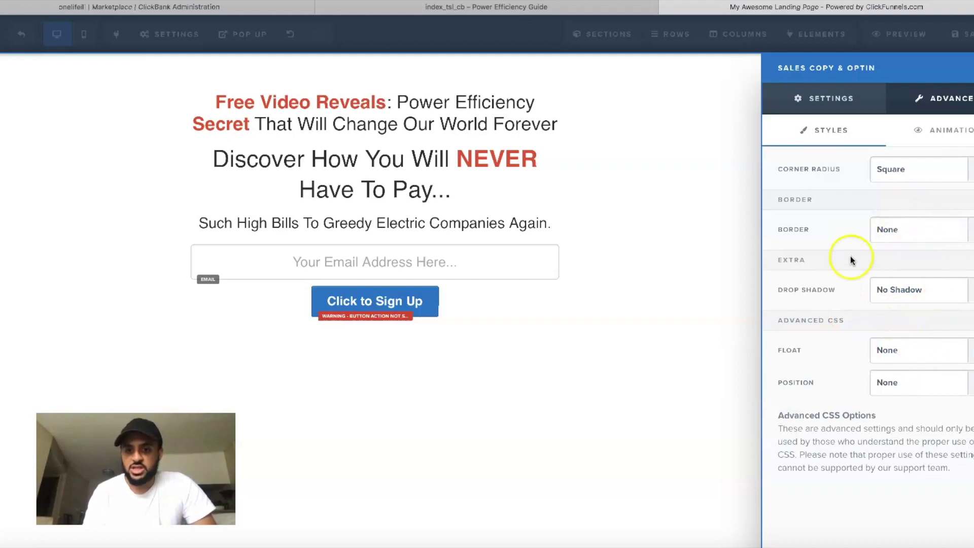
Give the section a 20% Inner Shadow and try left and right float before removing float.
left_click(930, 301)
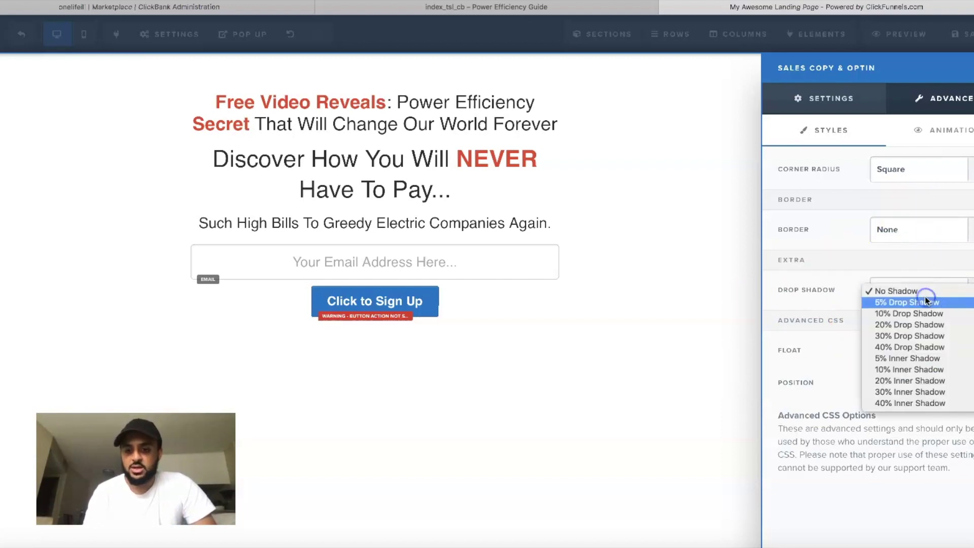
left_click(896, 381)
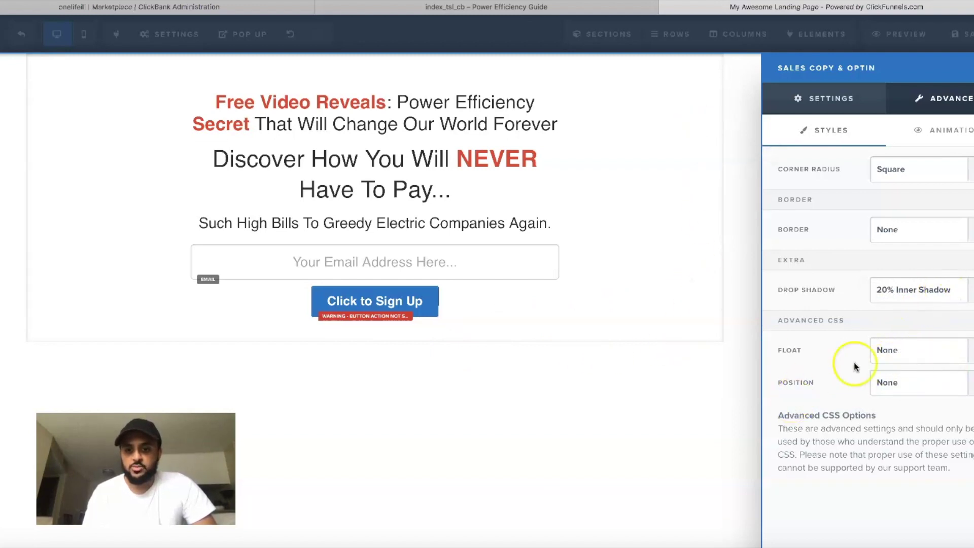
left_click(933, 359)
left_click(924, 362)
left_click(924, 362)
left_click(921, 363)
left_click(942, 349)
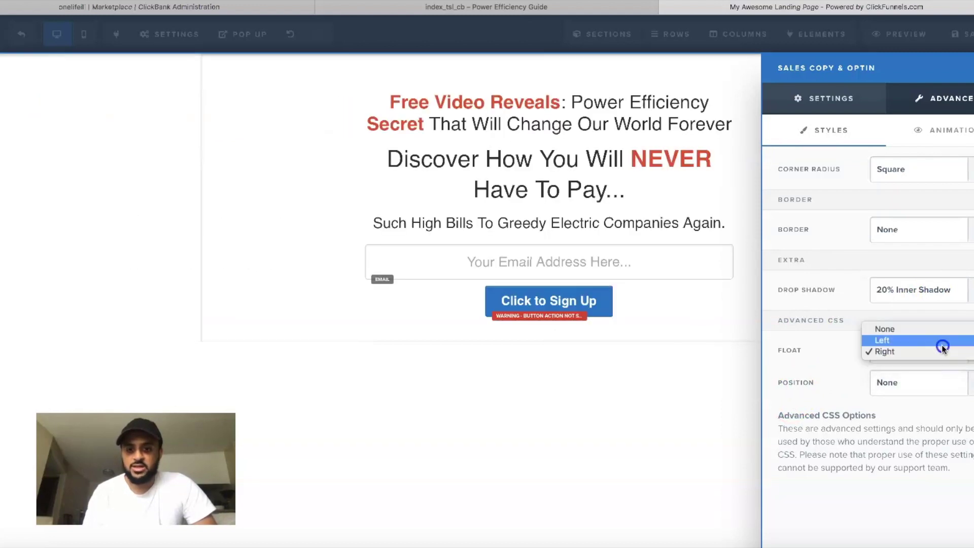
left_click(933, 328)
Try relative, absolute and fixed positioning, reset positioning to None, and close the section settings.
left_click(908, 376)
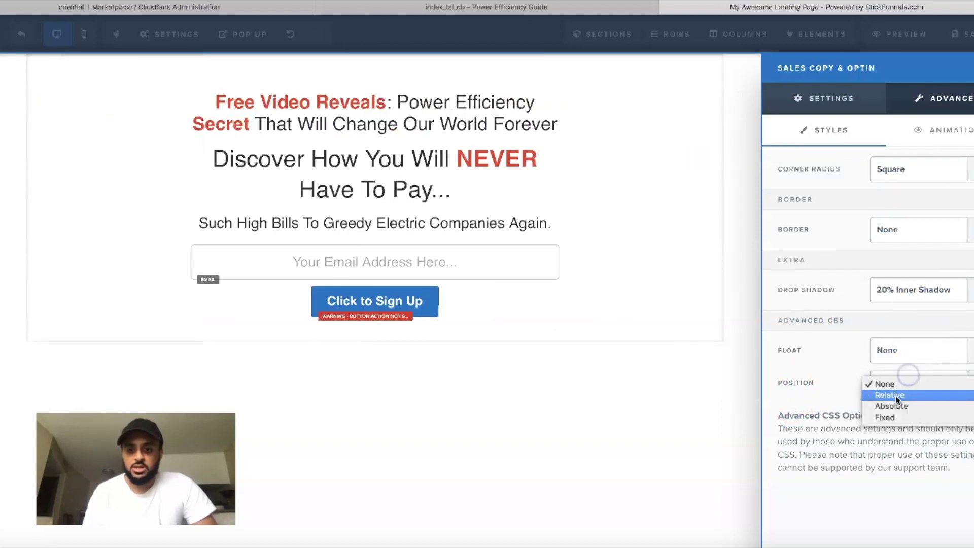
left_click(894, 397)
left_click(912, 381)
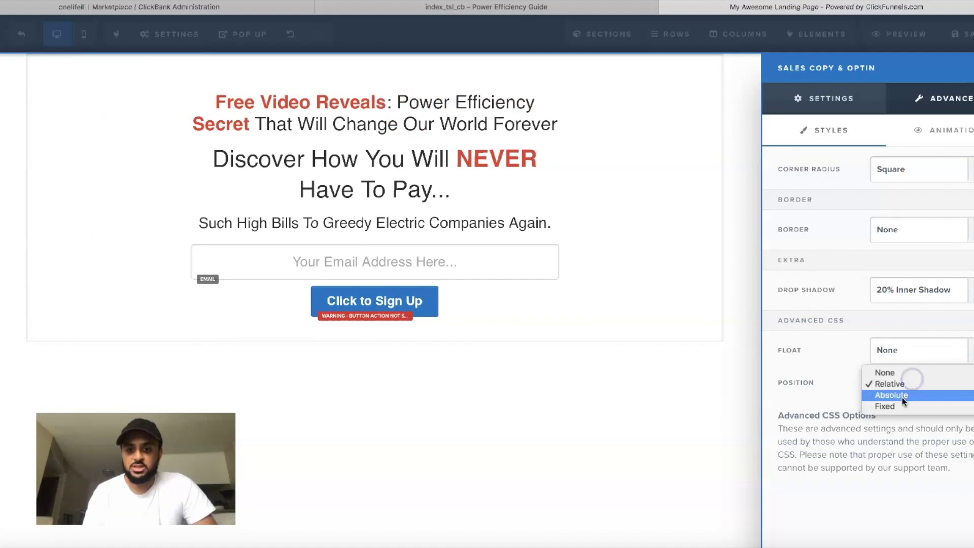
left_click(902, 397)
left_click(929, 385)
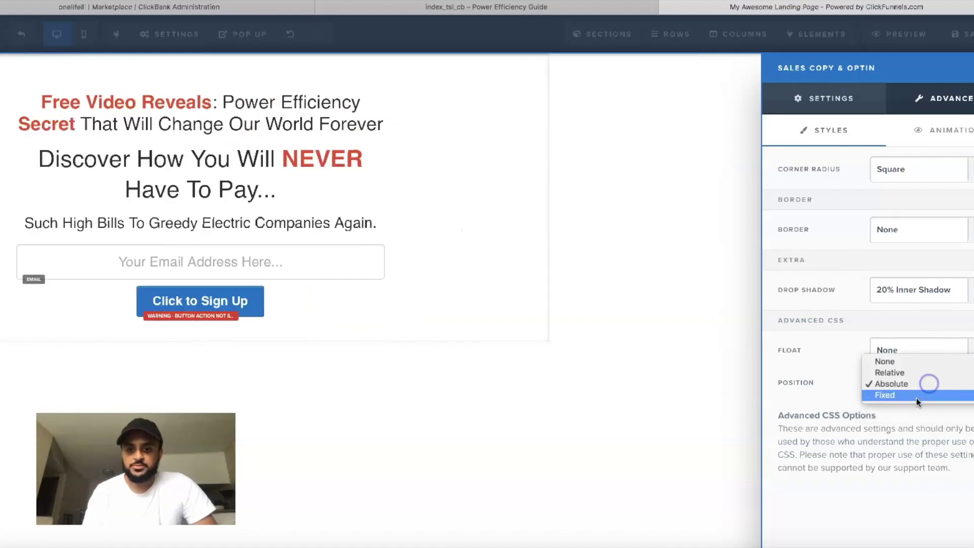
left_click(916, 400)
left_click(932, 384)
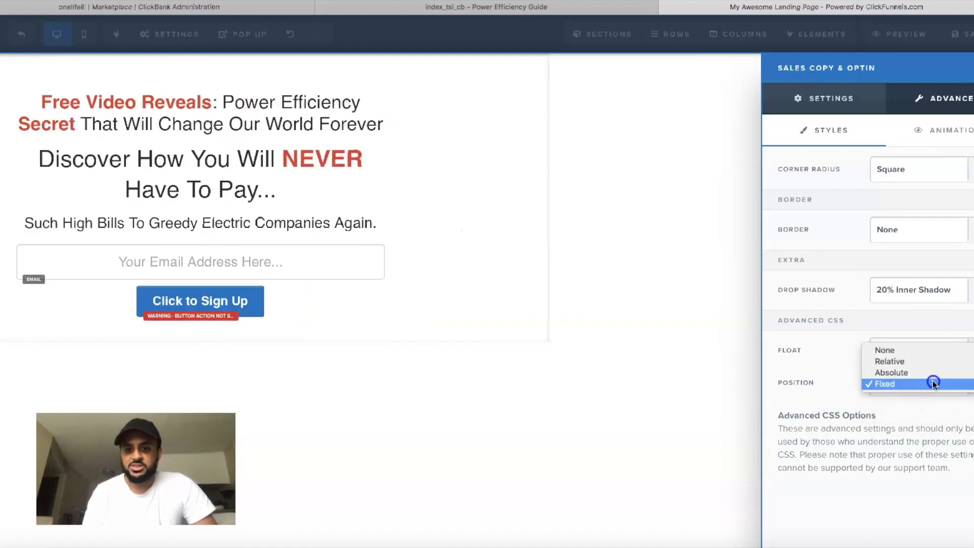
left_click(929, 350)
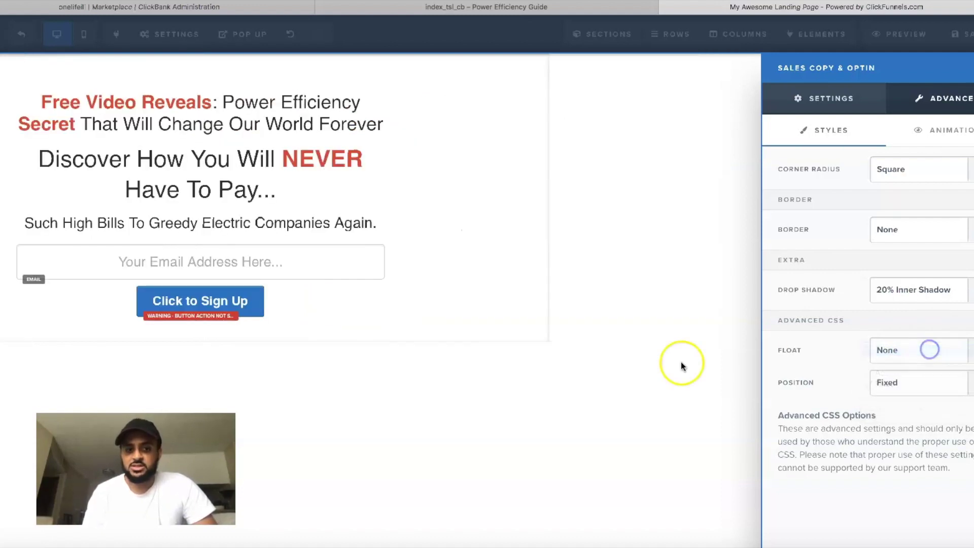
left_click(836, 108)
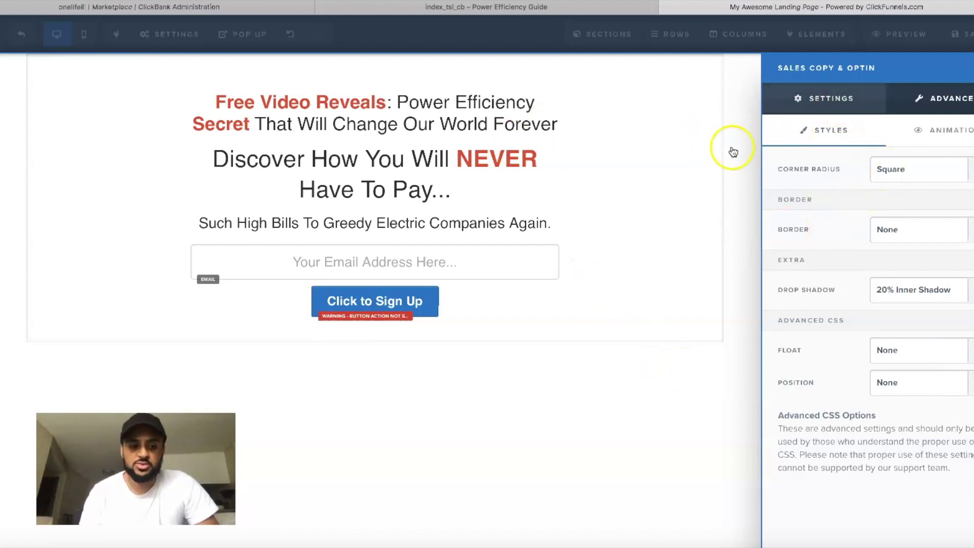
left_click(757, 158)
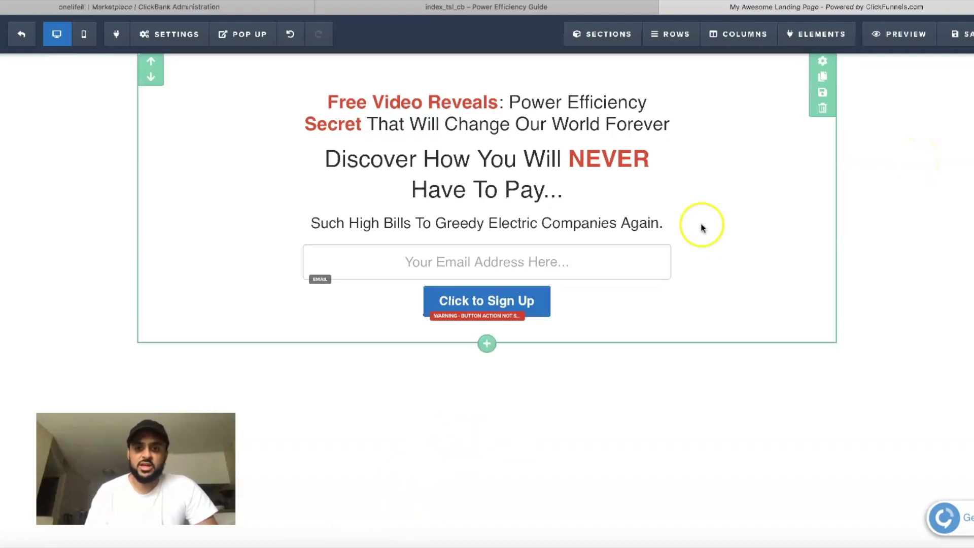
In the opt-in row settings, try top margin and alignments, keep it centred, and lower its Width %.
mouse_move(590, 45)
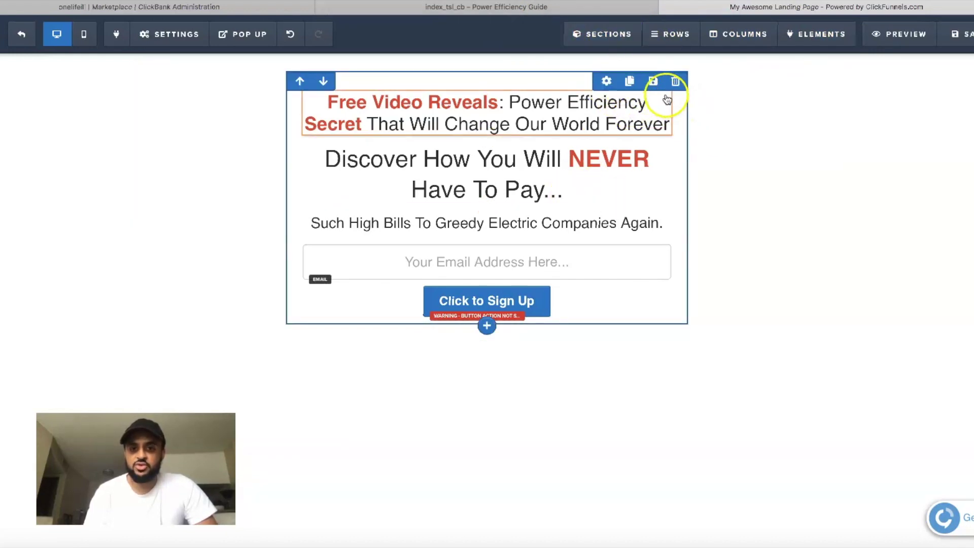
left_click(606, 83)
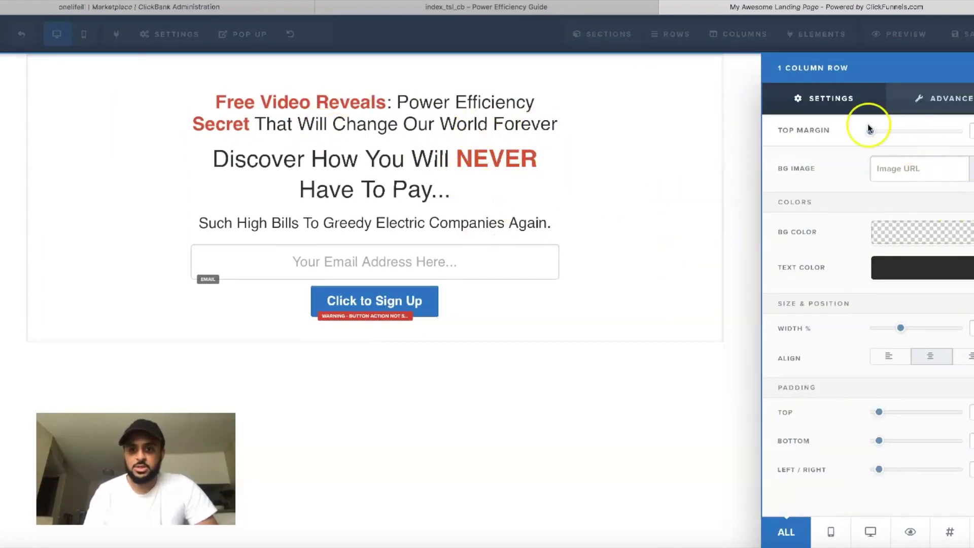
mouse_move(869, 133)
left_mouse_down()
mouse_move(950, 131)
mouse_move(852, 133)
left_mouse_up()
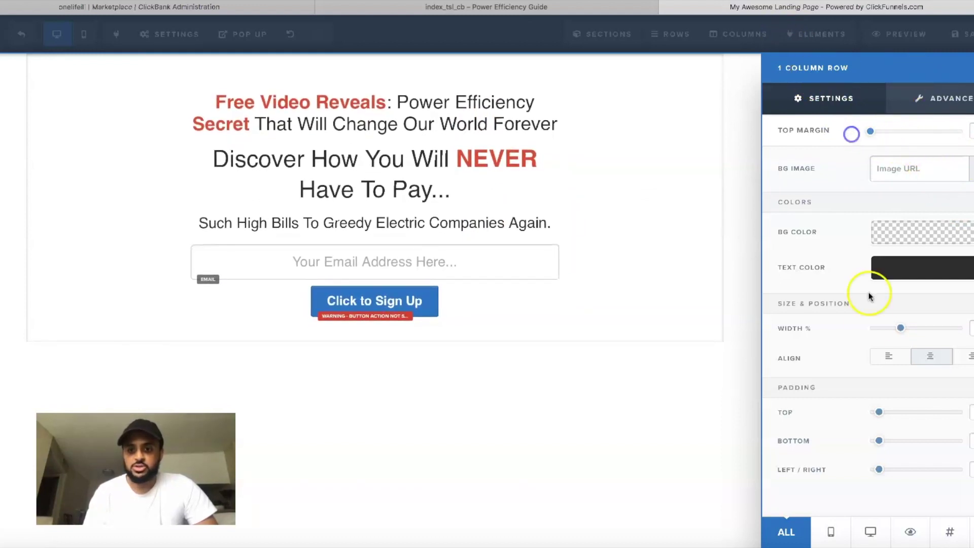
left_click(961, 357)
left_click(923, 355)
left_click(906, 355)
left_click(933, 356)
left_click_drag(902, 330, 891, 350)
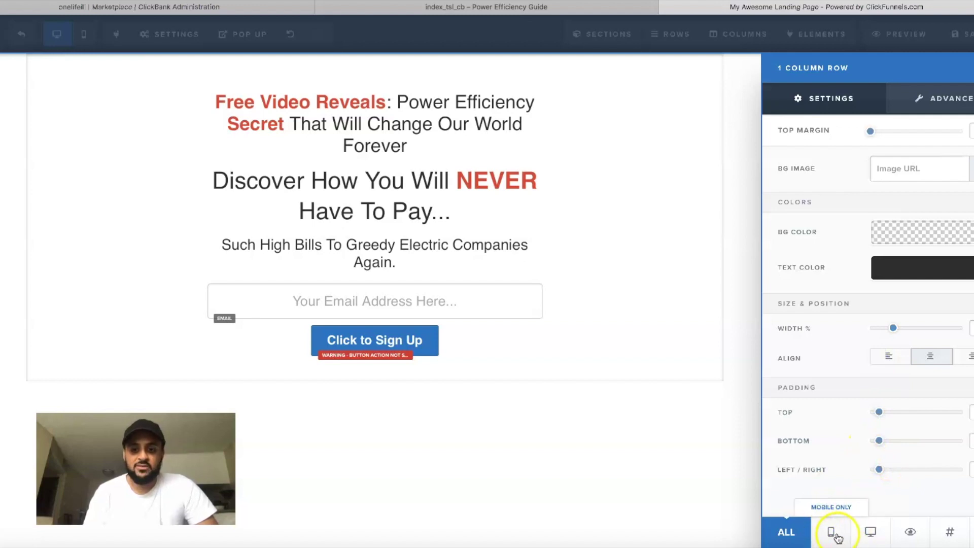
Toggle the row between Mobile Only and All devices, leave it on All, and close its settings.
left_click(820, 535)
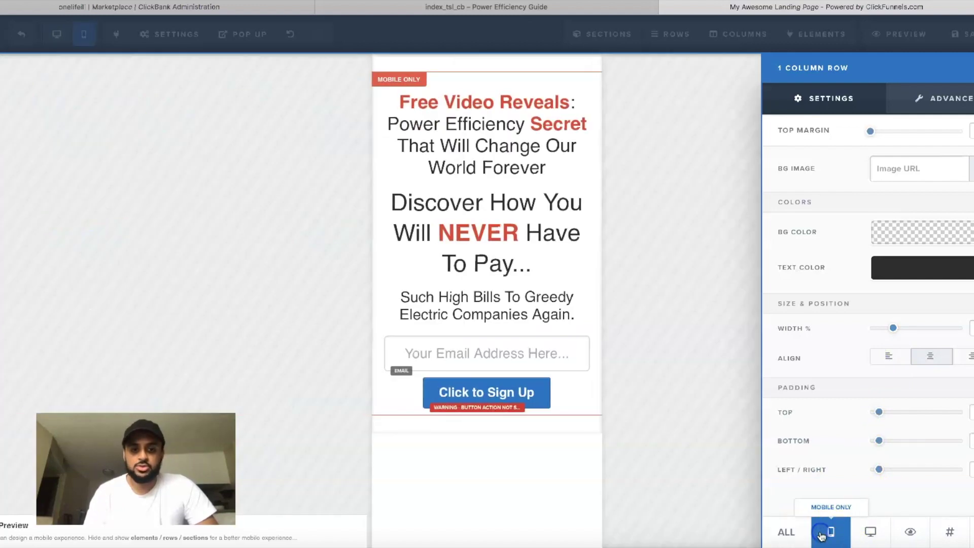
left_click(792, 541)
left_click(822, 542)
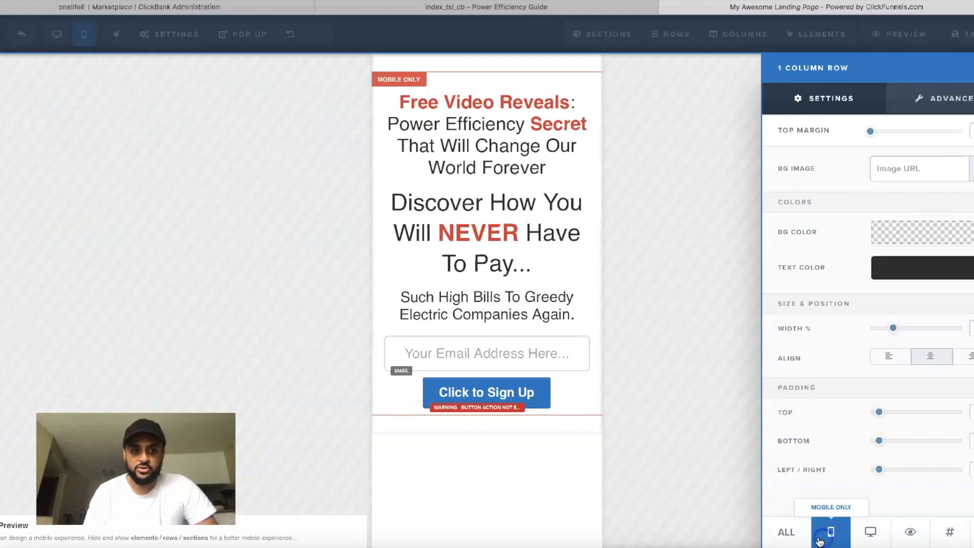
left_click(785, 533)
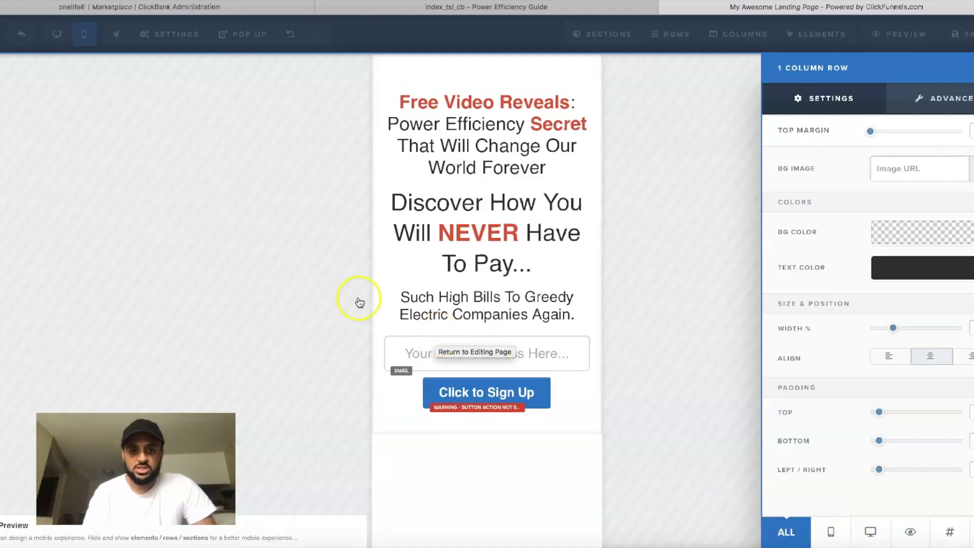
left_click(323, 278)
Return to the desktop layout and add a Full Width section at the bottom of the page.
left_click(56, 34)
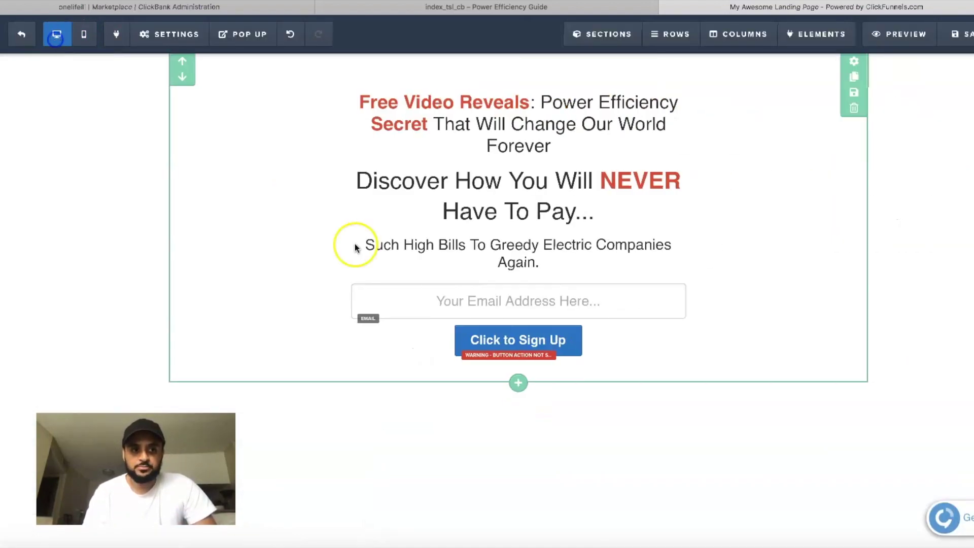
mouse_move(557, 38)
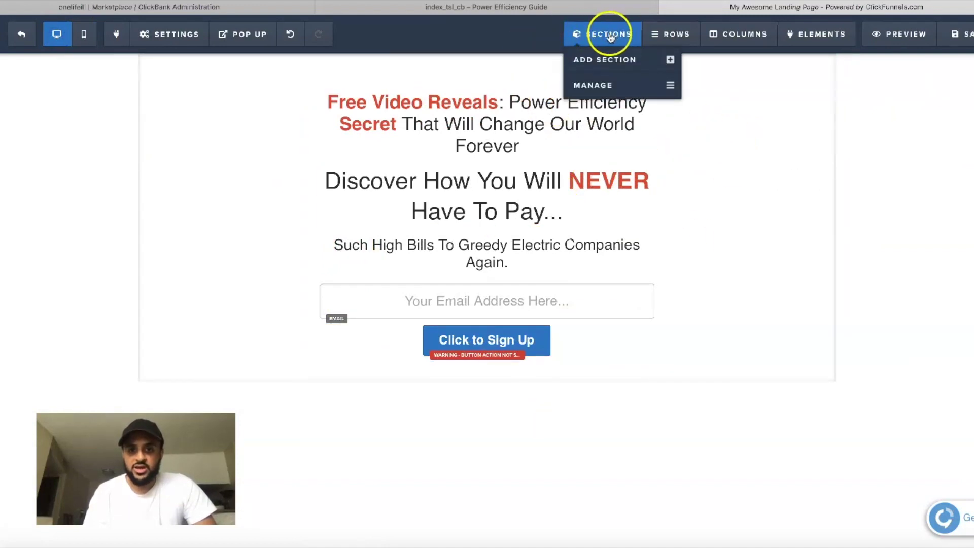
left_click(615, 60)
left_click(805, 89)
left_click_drag(613, 384, 537, 435)
left_click_drag(600, 74, 531, 419)
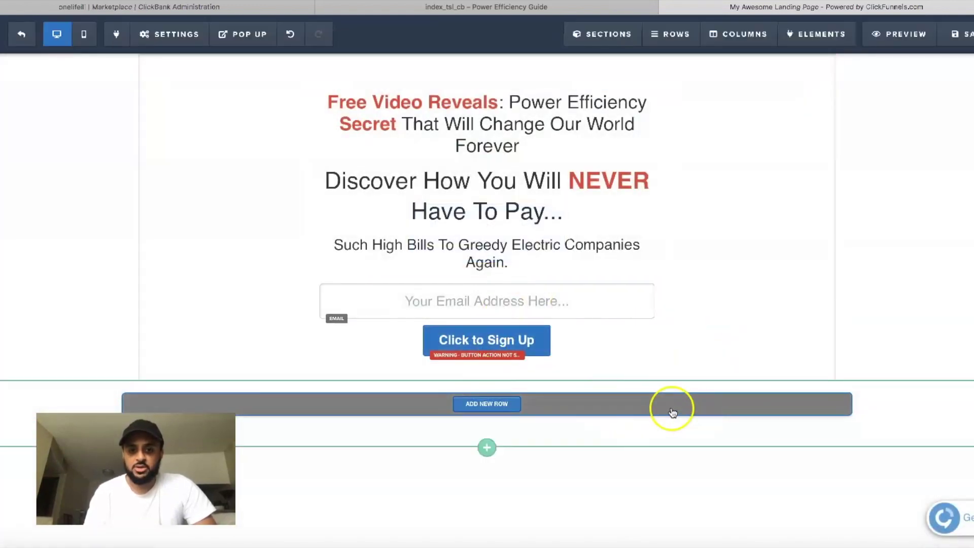
Add a 4-column row beneath the Click to Sign Up button.
left_click(671, 34)
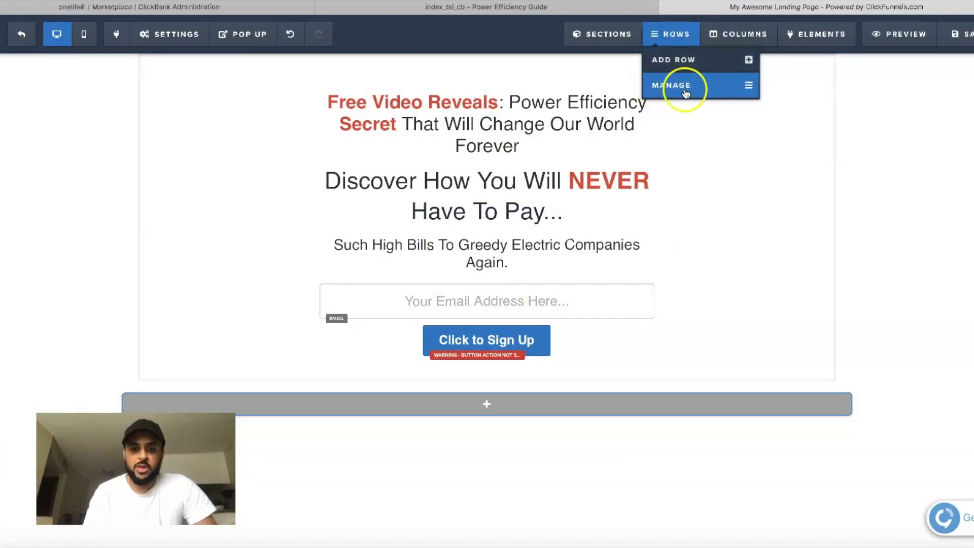
left_click(685, 61)
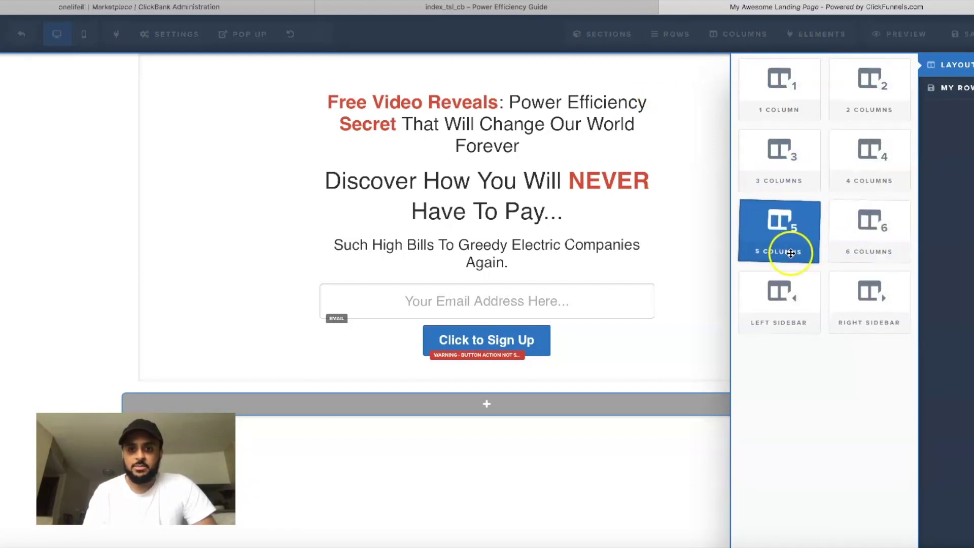
left_click_drag(900, 152, 469, 414)
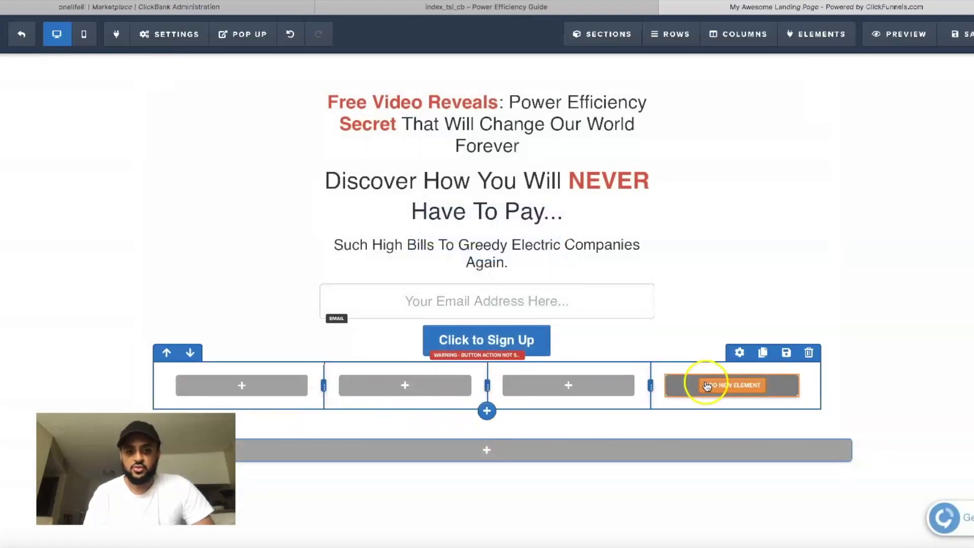
mouse_move(458, 197)
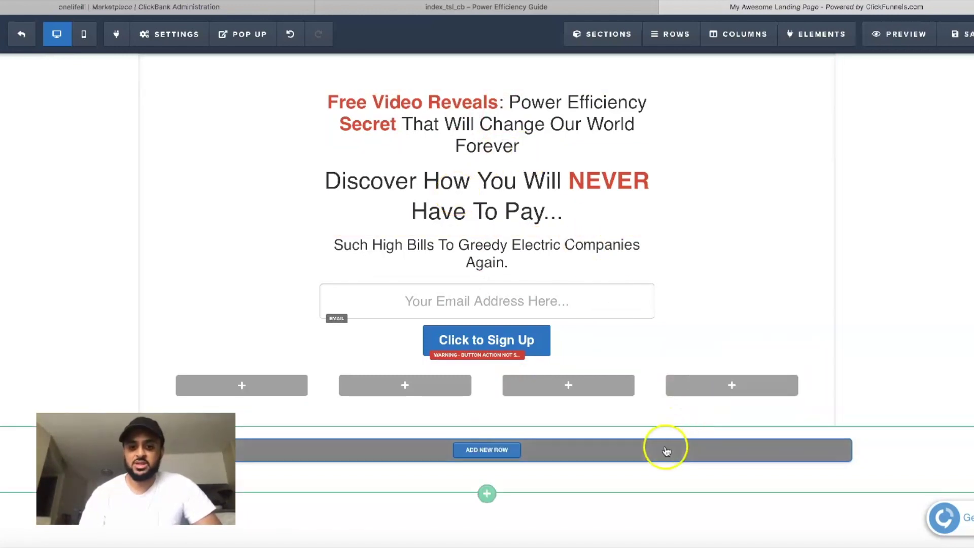
Review the Columns manager, then drag a Button element from the element library onto the page.
left_click(747, 27)
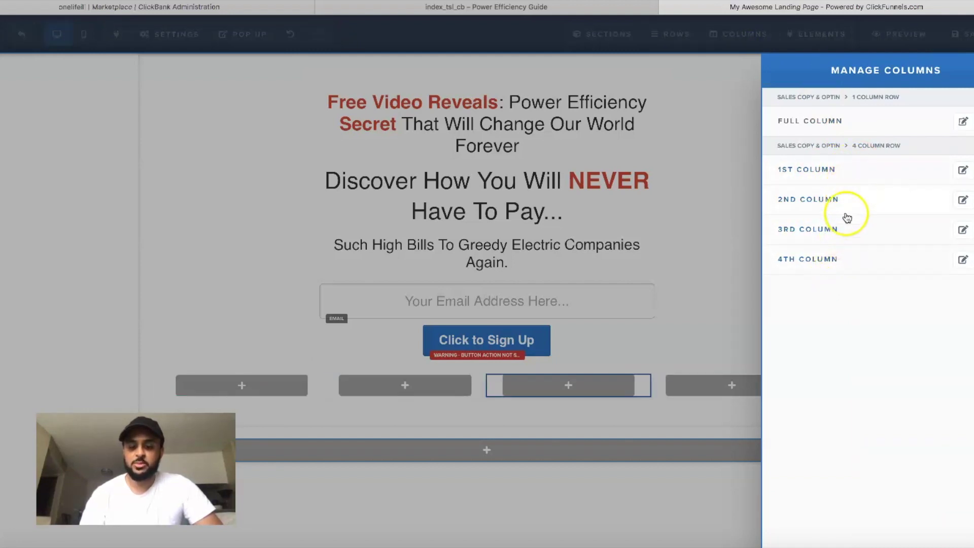
left_click(824, 29)
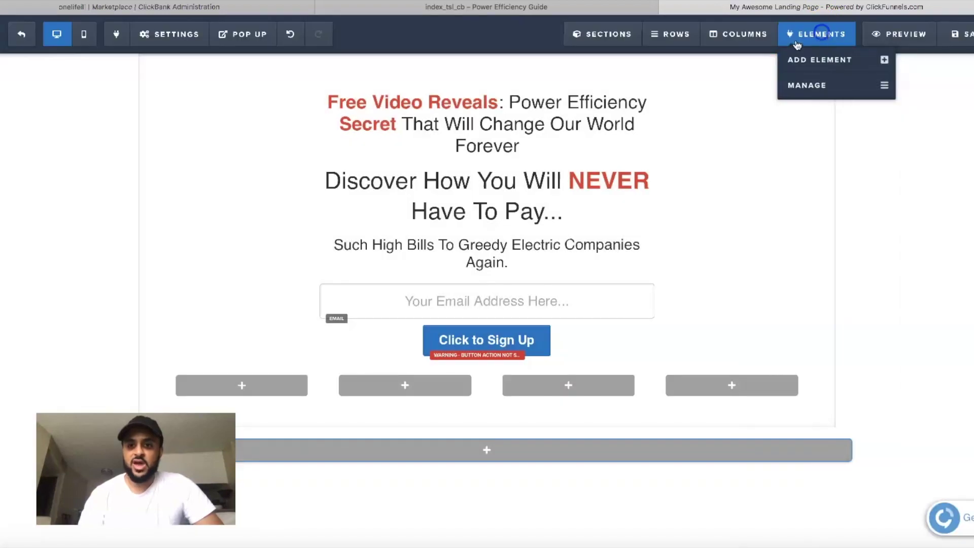
left_click(824, 60)
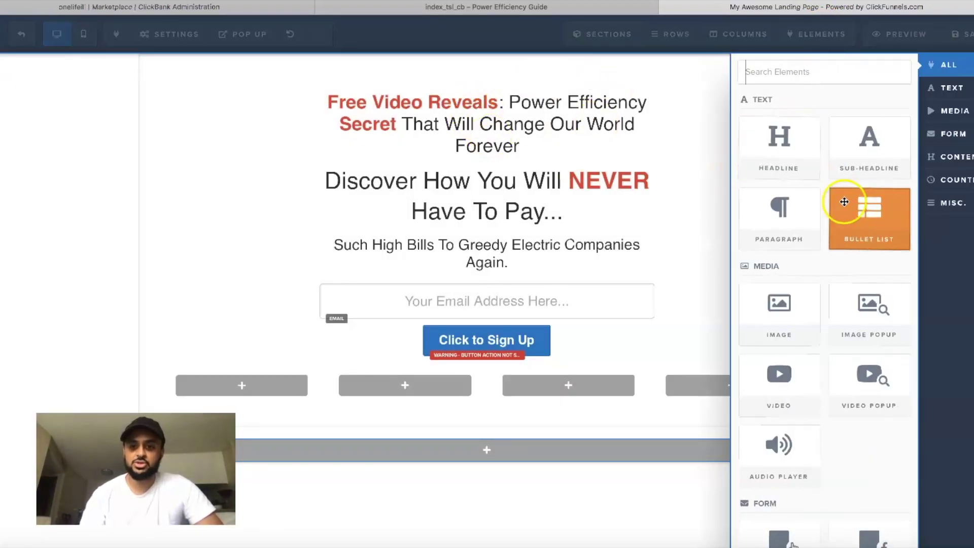
scroll(821, 289, "down", 3)
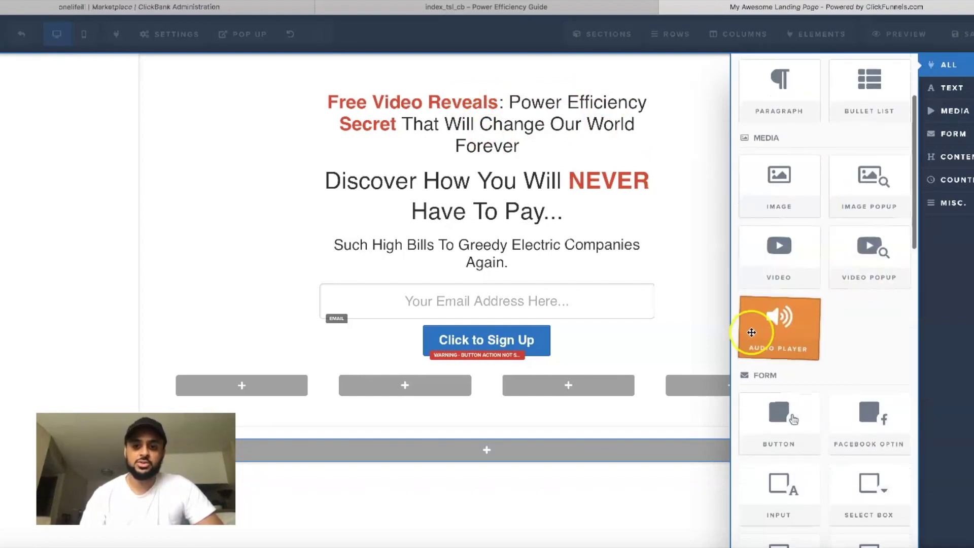
scroll(903, 370, "down", 6)
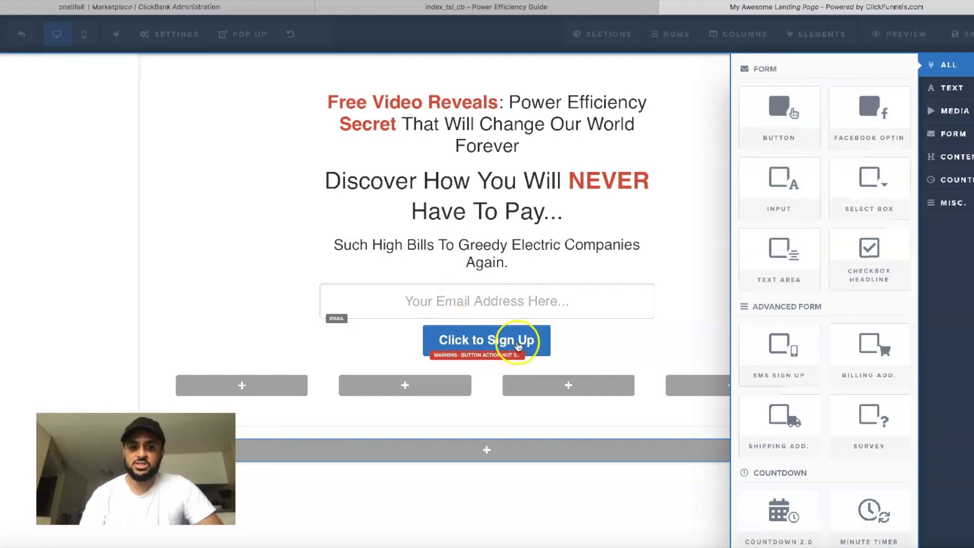
mouse_move(746, 135)
left_mouse_down()
mouse_move(610, 311)
mouse_move(499, 430)
mouse_move(487, 406)
left_mouse_up()
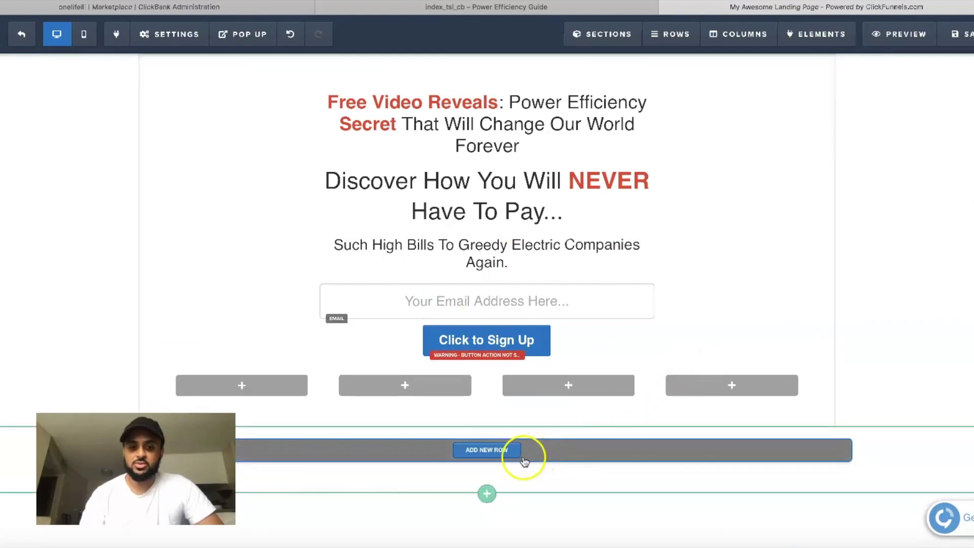
mouse_move(809, 35)
left_click(811, 56)
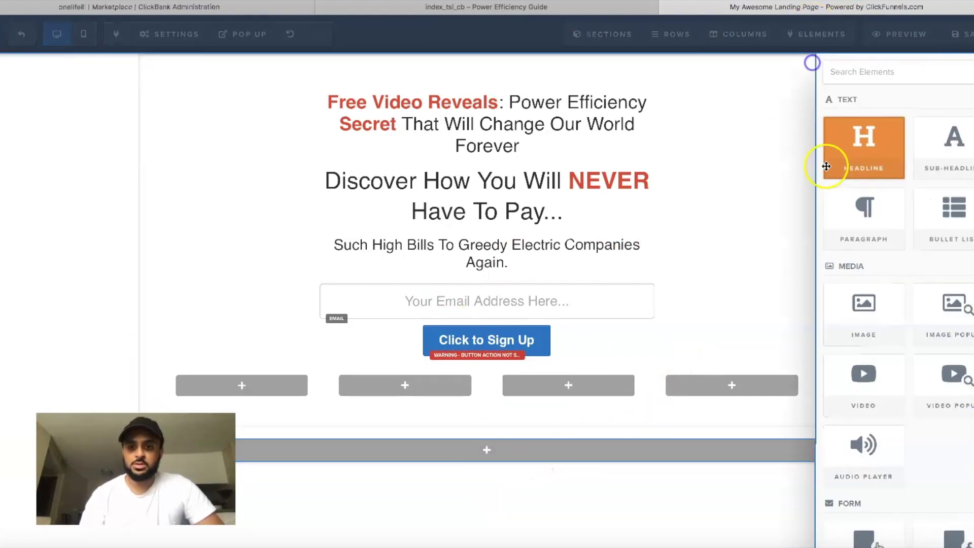
scroll(812, 224, "down", 5)
mouse_move(808, 215)
left_mouse_down()
mouse_move(569, 327)
mouse_move(506, 363)
mouse_move(507, 388)
left_mouse_up()
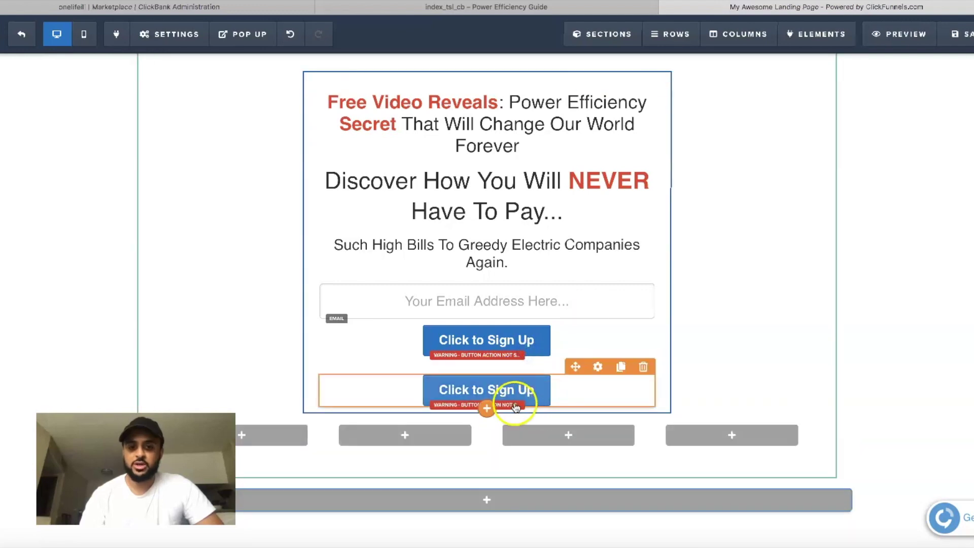
Delete the duplicate sign-up button and open the Manage Elements overview.
left_click(642, 368)
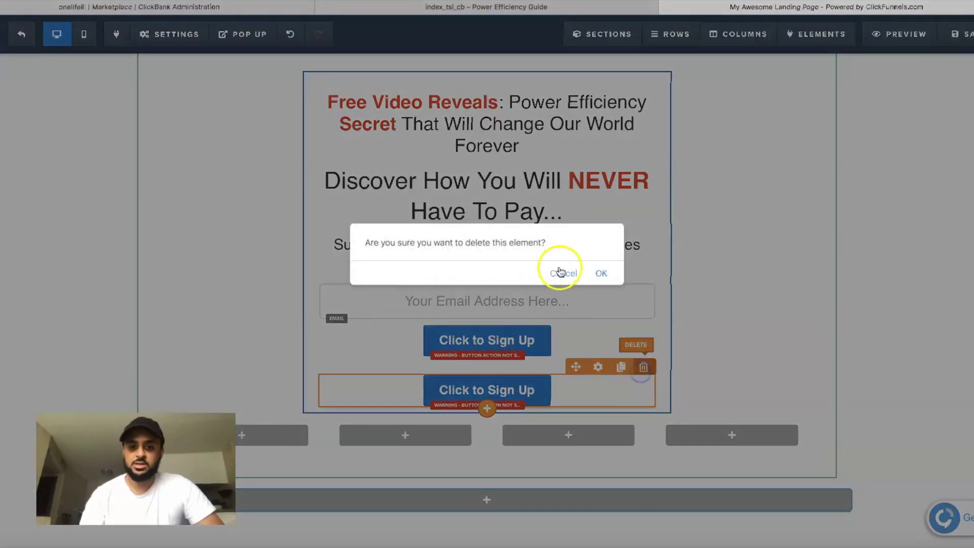
left_click(600, 274)
left_click(834, 34)
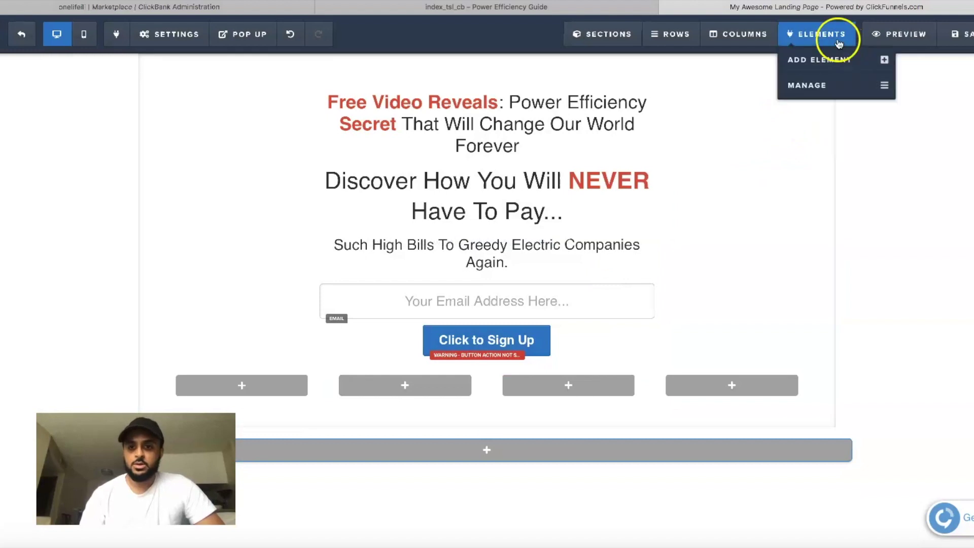
left_click(827, 77)
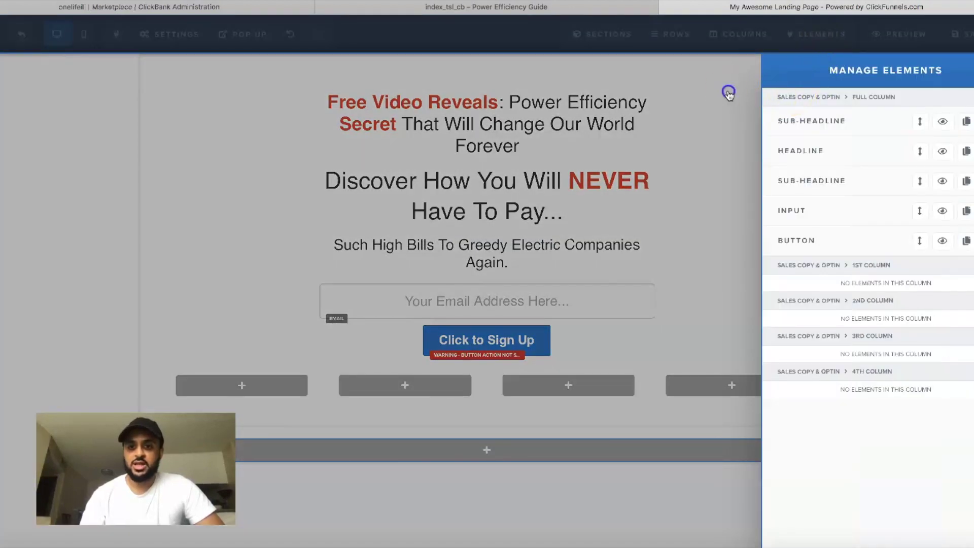
Close the element overview, reopen the element library, and browse its element choices.
left_click(728, 93)
left_click(822, 33)
left_click(804, 61)
scroll(811, 360, "down", 2)
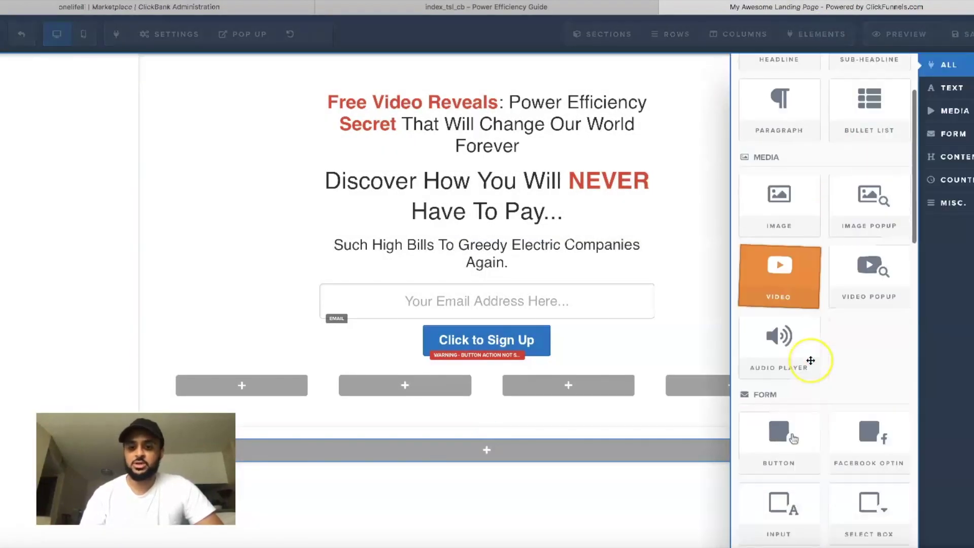
scroll(810, 360, "down", 6)
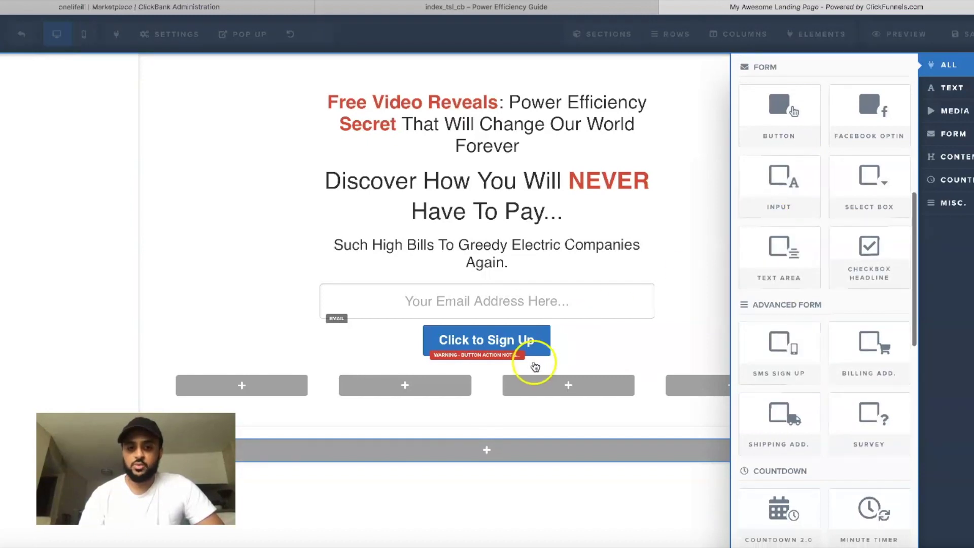
scroll(832, 323, "up", 3)
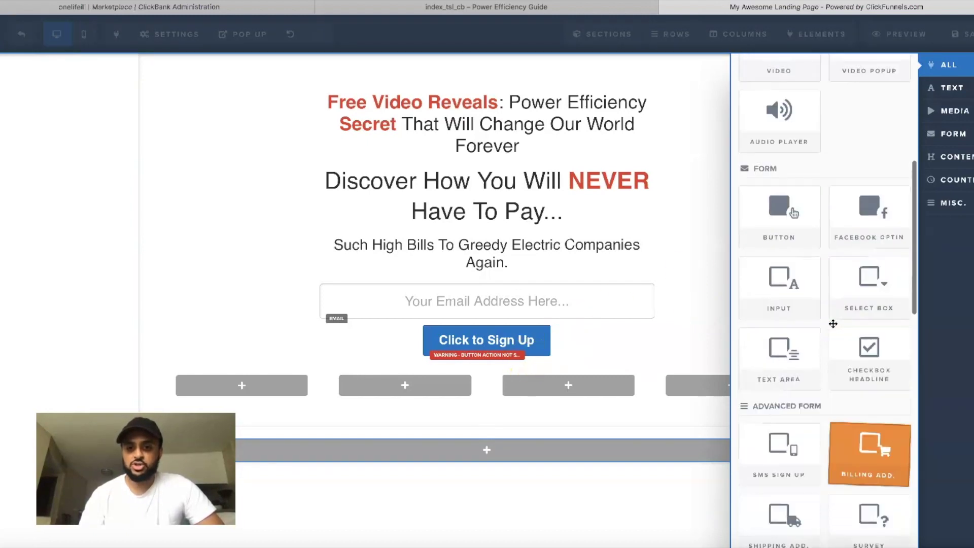
scroll(833, 322, "up", 2)
left_click(832, 298)
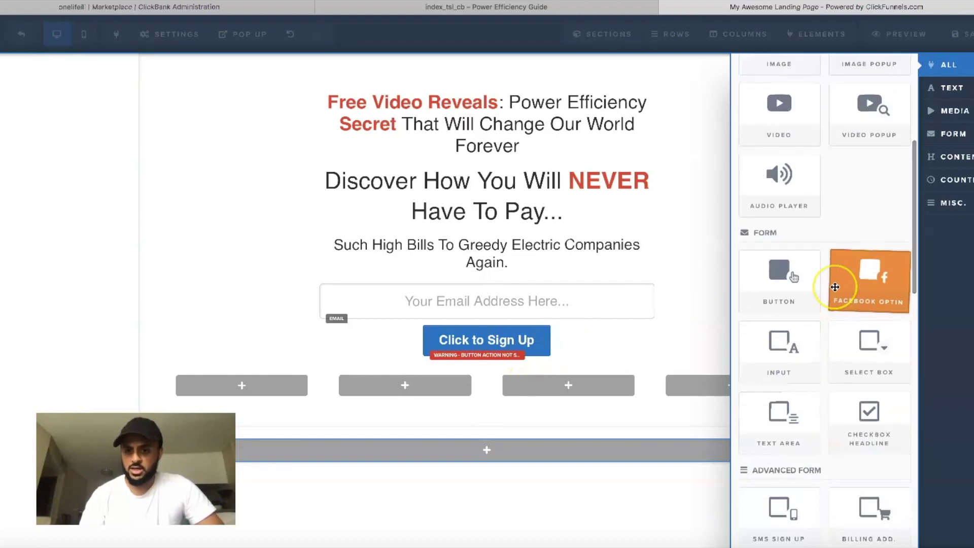
scroll(835, 287, "up", 2)
scroll(835, 287, "down", 8)
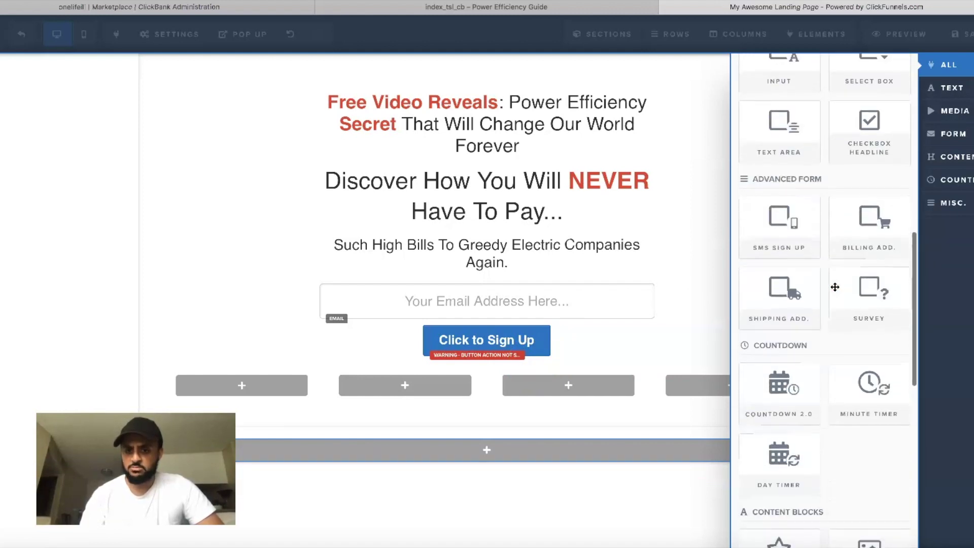
scroll(835, 287, "down", 10)
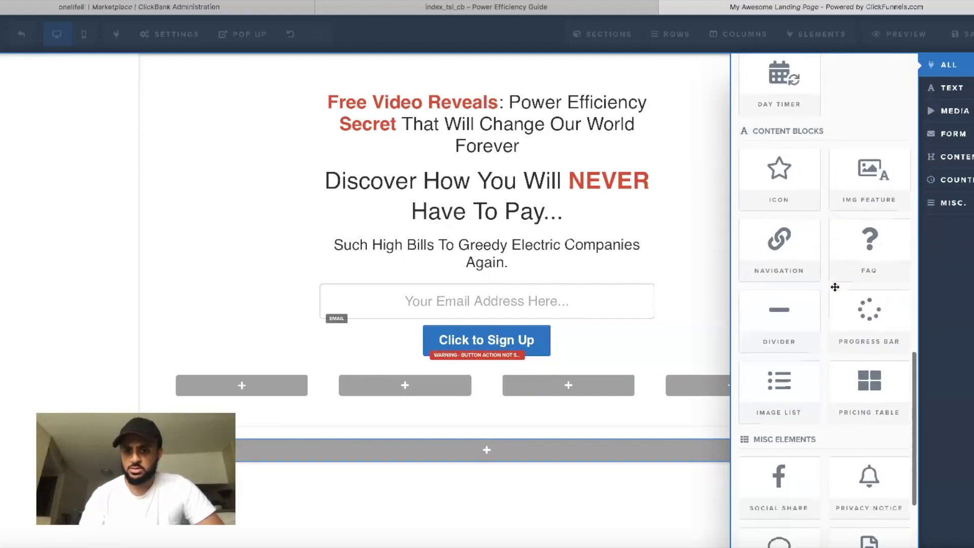
scroll(835, 287, "down", 2)
scroll(834, 287, "up", 10)
left_click(815, 162)
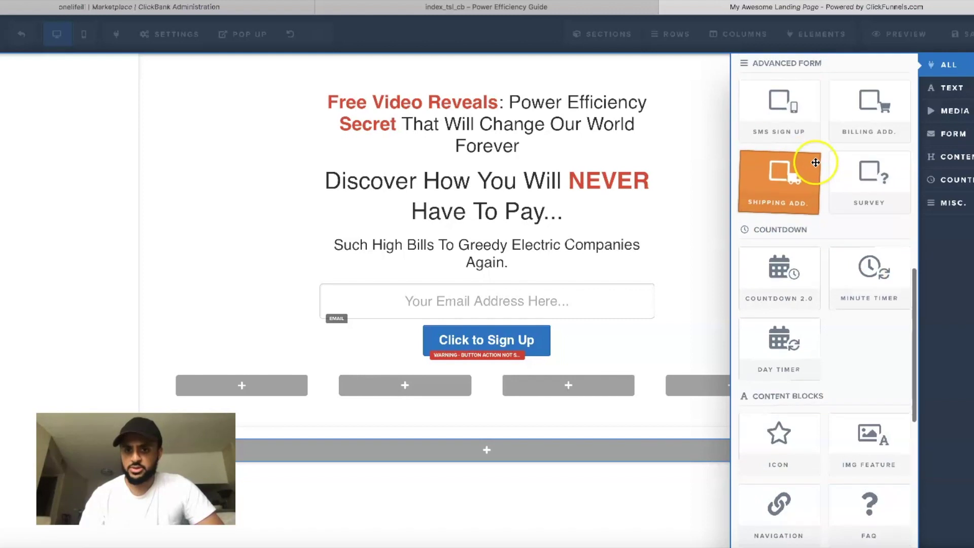
scroll(812, 164, "up", 5)
Add an Input field above the email field, then delete it again.
left_click_drag(806, 165, 541, 263)
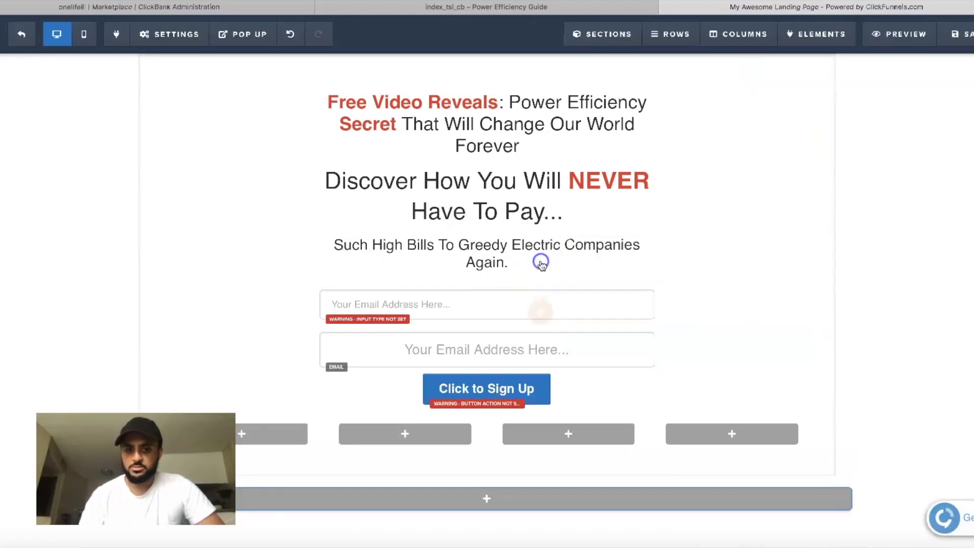
left_click(461, 309)
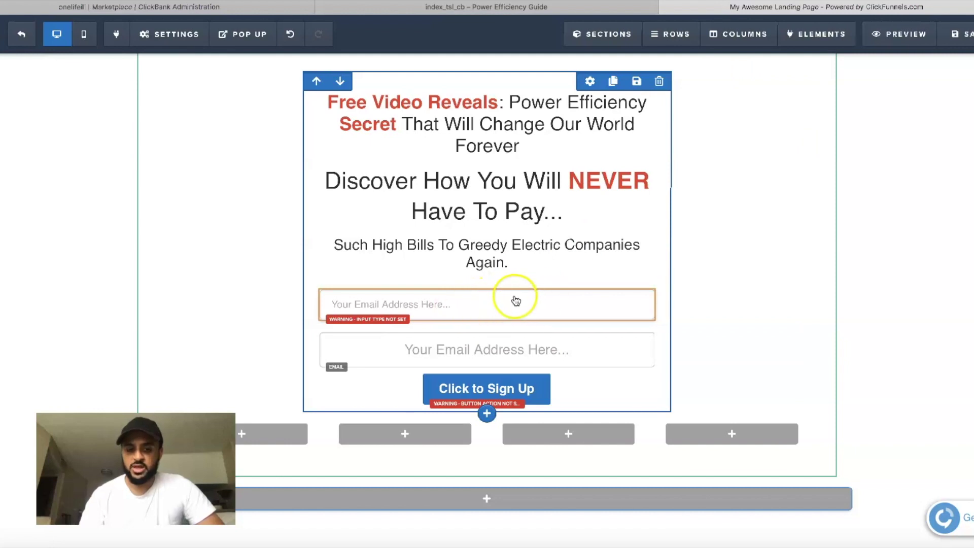
mouse_move(523, 303)
left_click(643, 282)
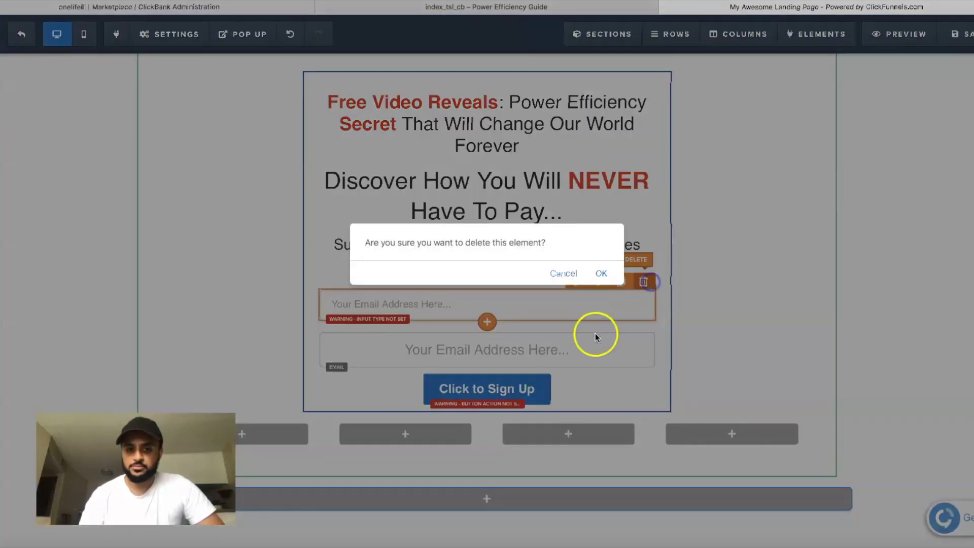
left_click(600, 276)
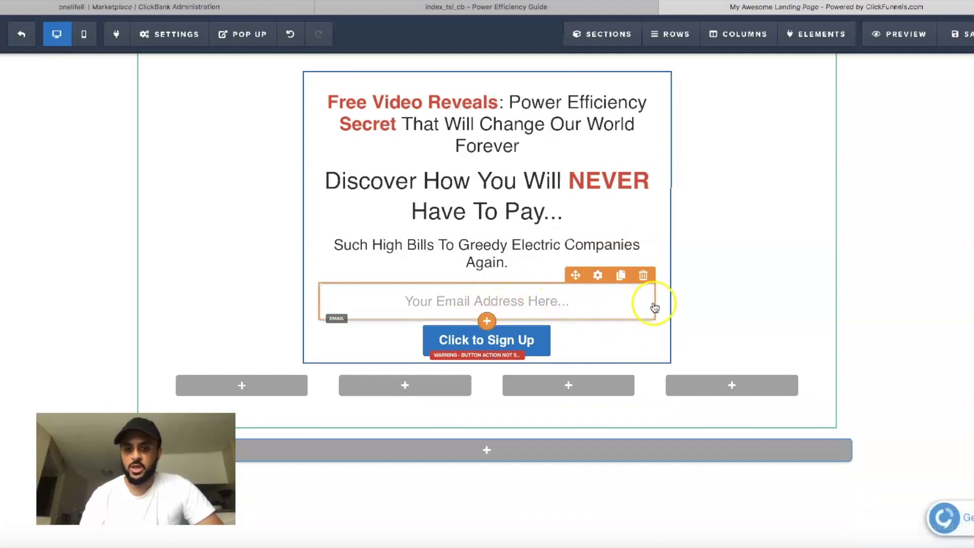
Reopen the element library, scroll through the available elements, and close it.
mouse_move(819, 35)
left_click(833, 59)
scroll(798, 316, "down", 3)
scroll(798, 317, "down", 10)
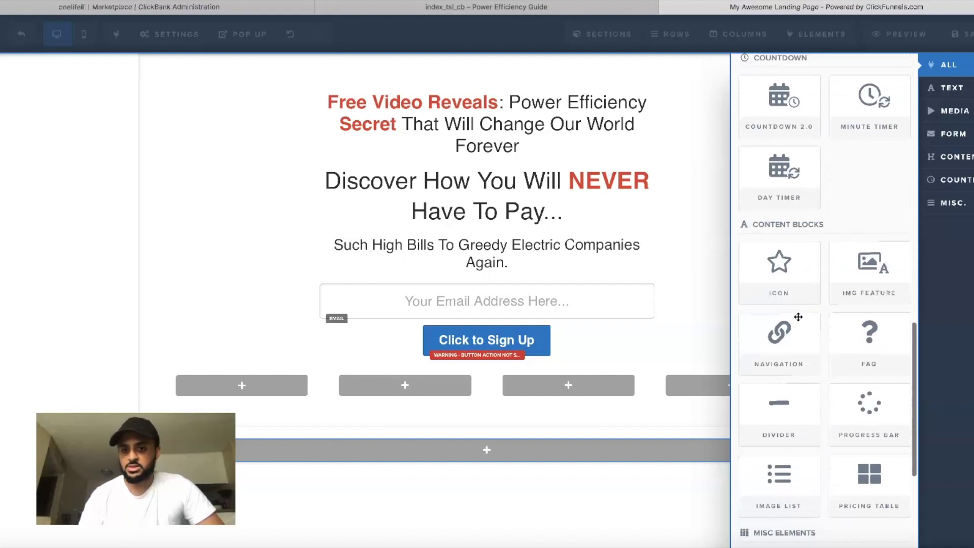
scroll(798, 317, "down", 2)
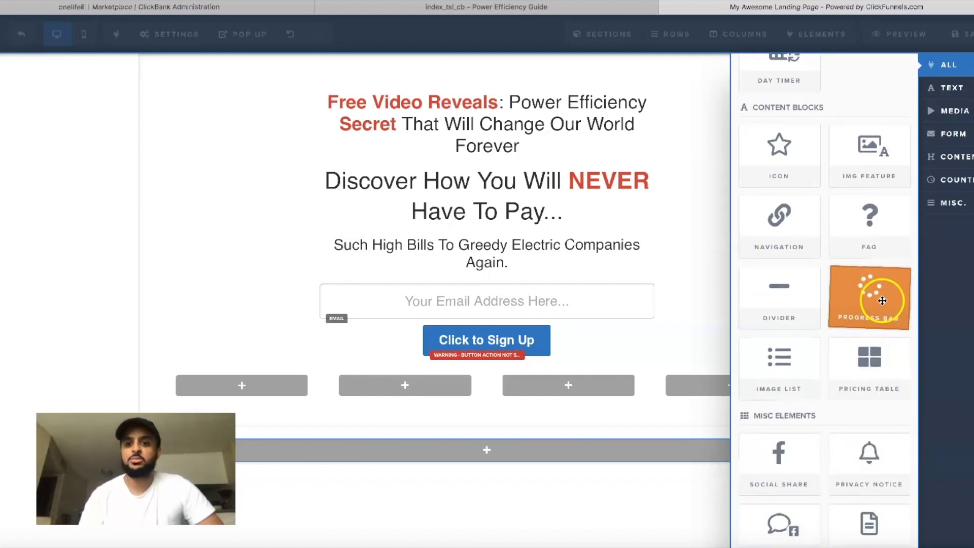
scroll(867, 365, "down", 4)
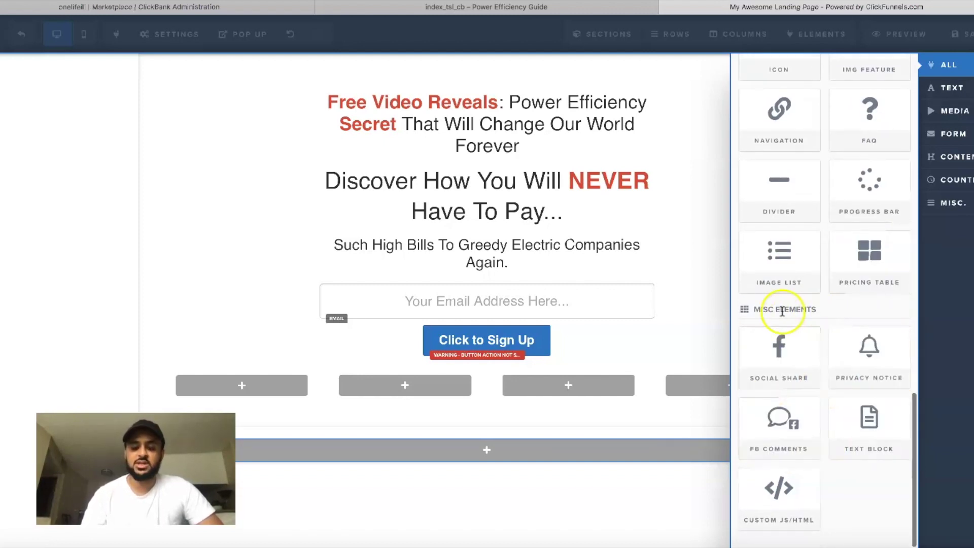
left_click(615, 510)
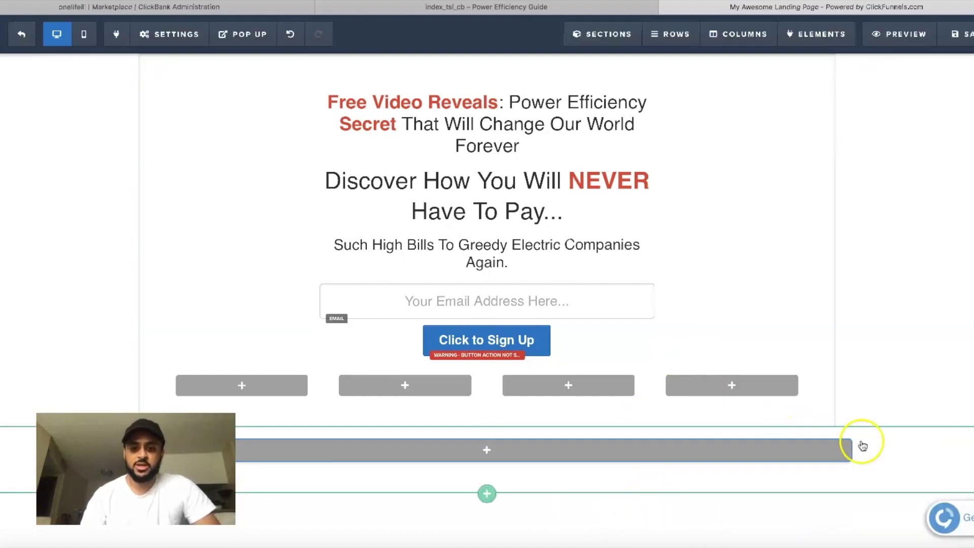
Remove the empty bottom section and the four-column row, confirming each deletion with OK.
left_click(963, 483)
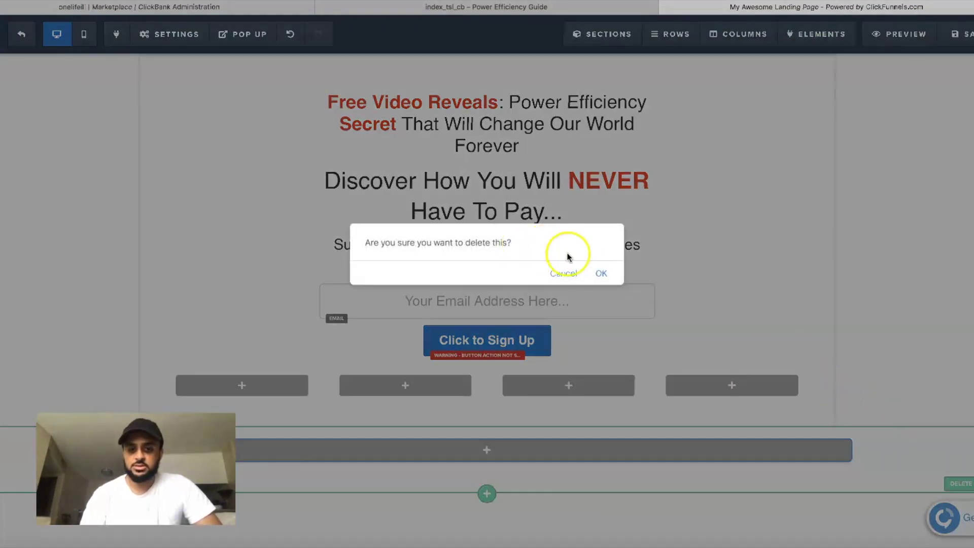
left_click(595, 274)
left_click(809, 355)
left_click(600, 274)
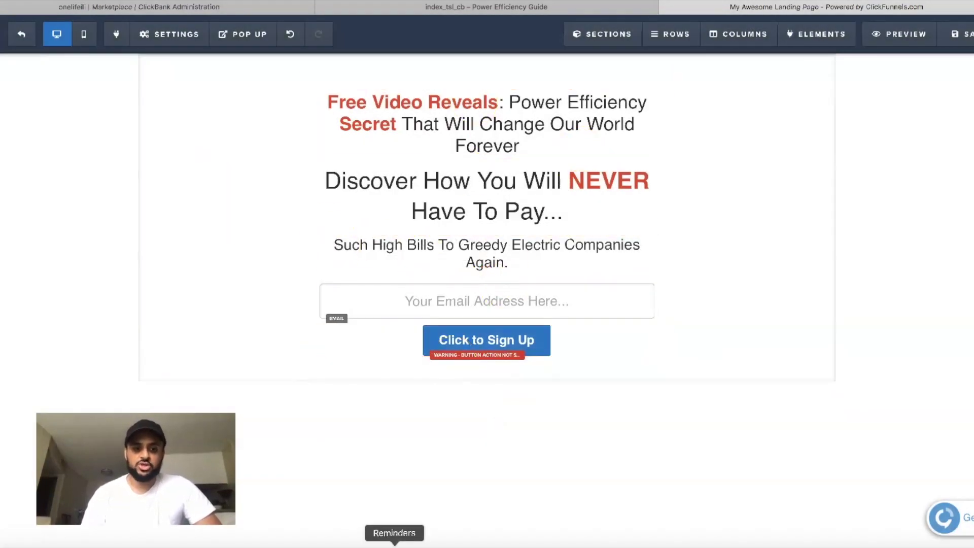
Open the Power Efficiency Guide note, move it left, and select part of the headline wording.
left_click(352, 545)
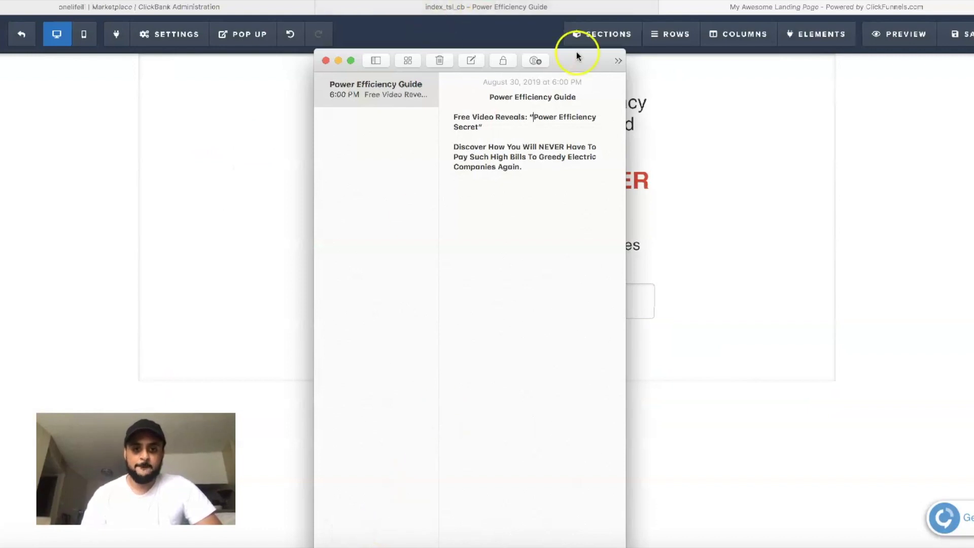
left_click_drag(574, 58, 236, 59)
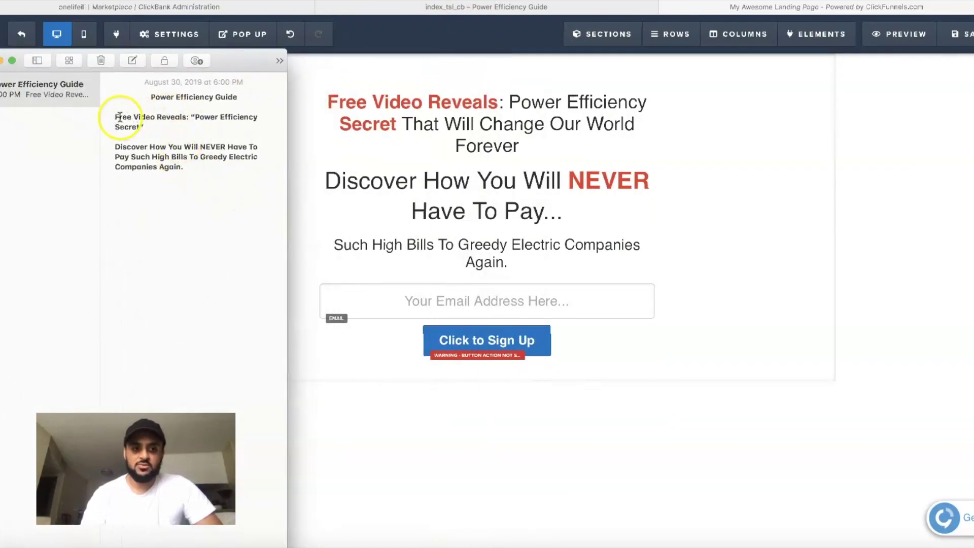
left_click_drag(115, 115, 140, 115)
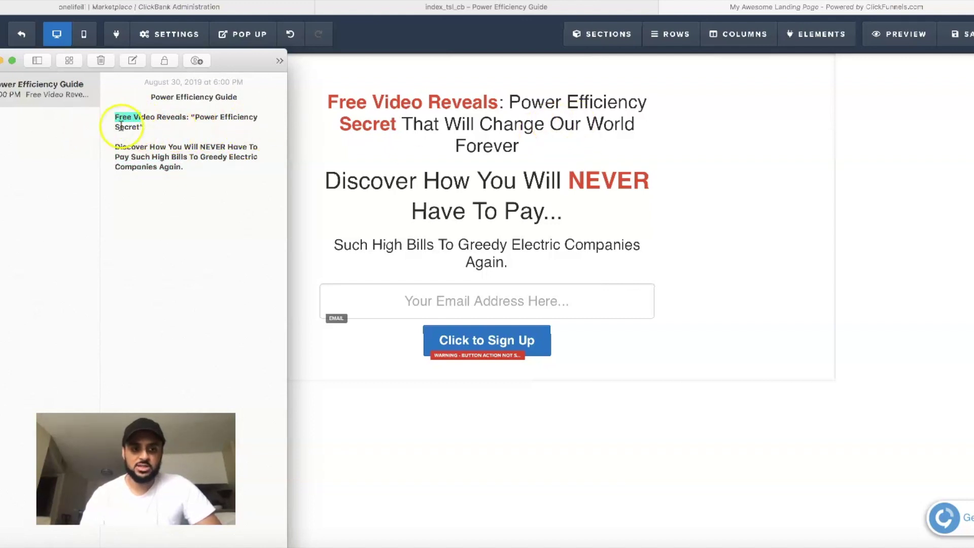
left_click(385, 100)
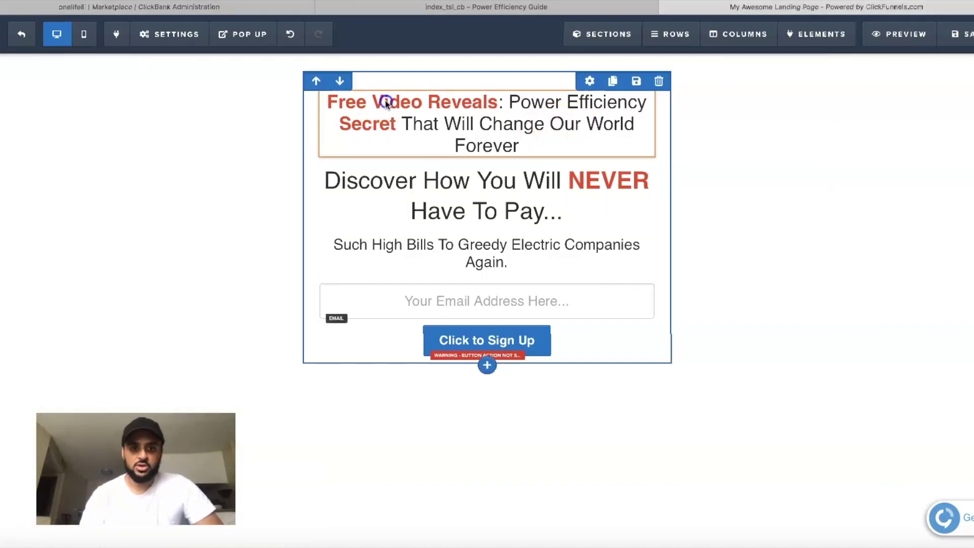
Remove the red bold styling from the word Secret in the headline.
left_click(455, 103)
left_click_drag(396, 124, 359, 124)
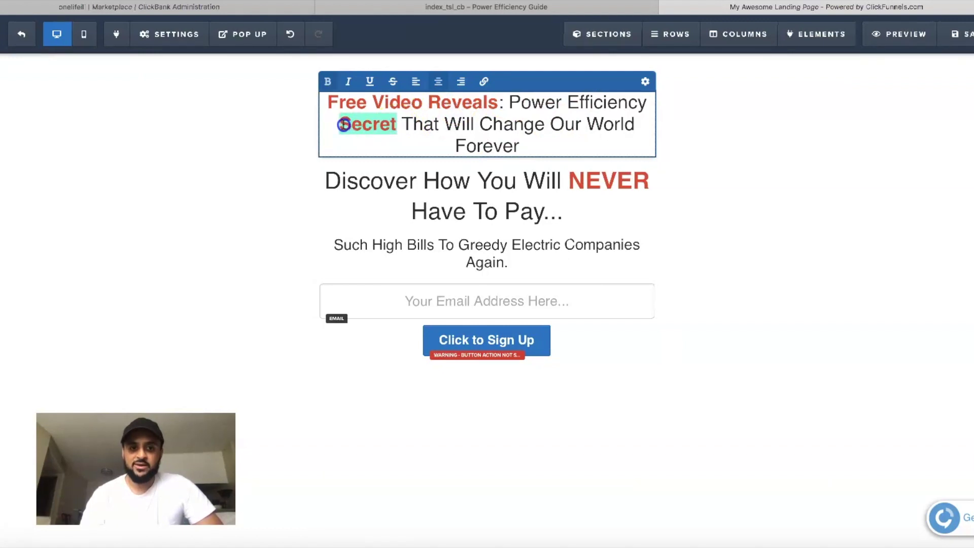
left_click(327, 83)
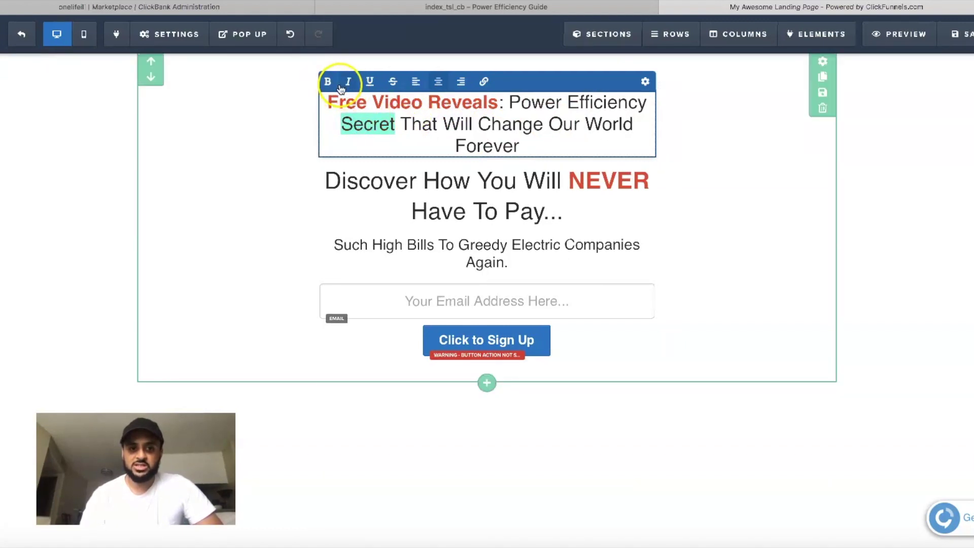
left_click(421, 102)
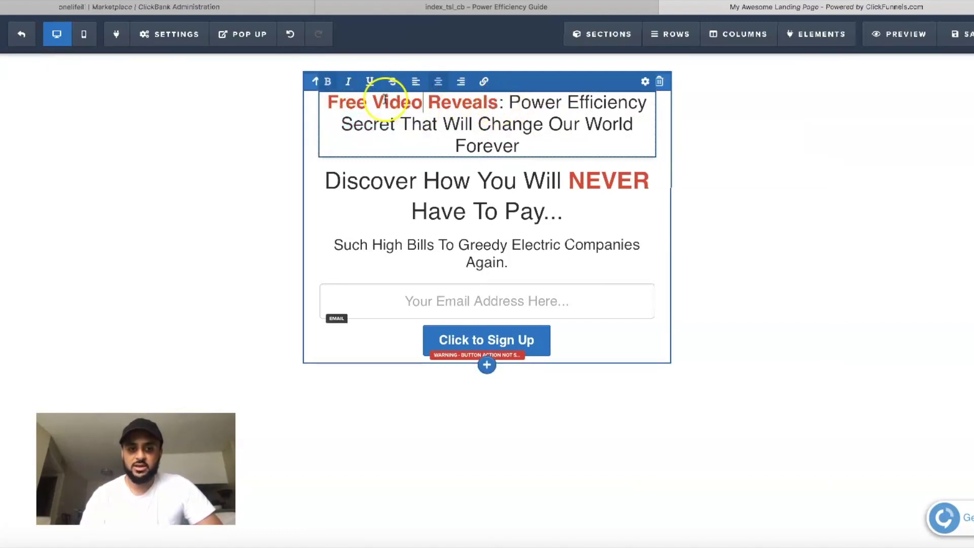
left_click(567, 172)
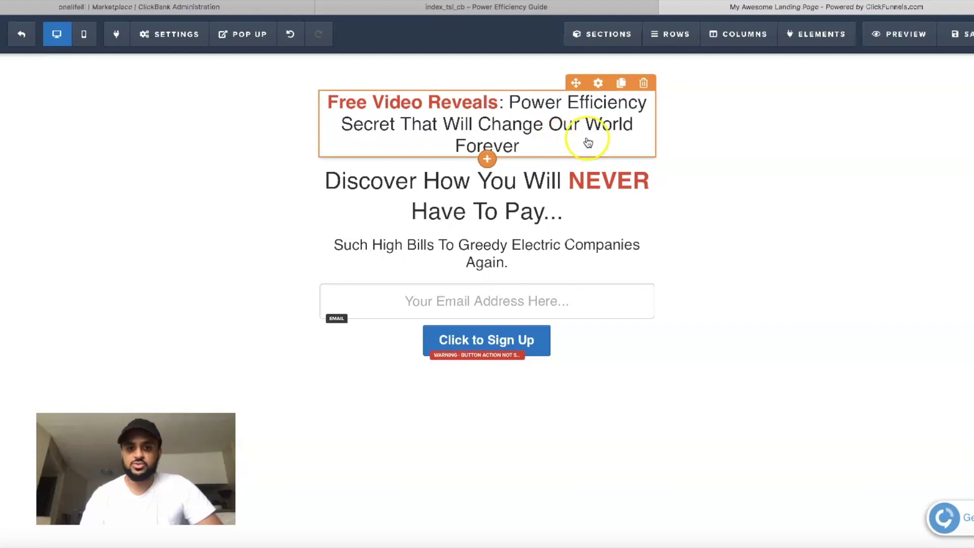
Delete "That Will Change Our World Forever" from the end of the headline.
left_click(534, 135)
left_click_drag(529, 140, 407, 124)
key("BackSpace")
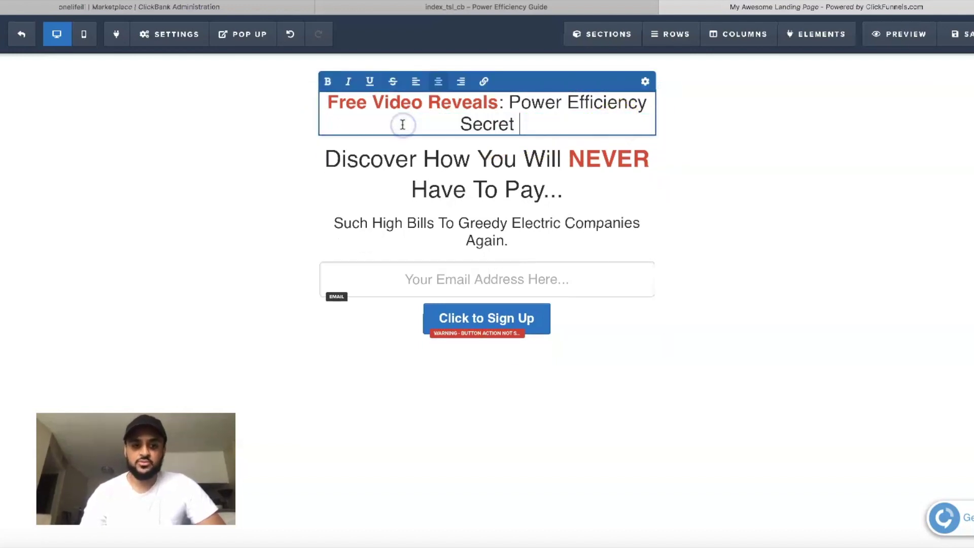
type("\"")
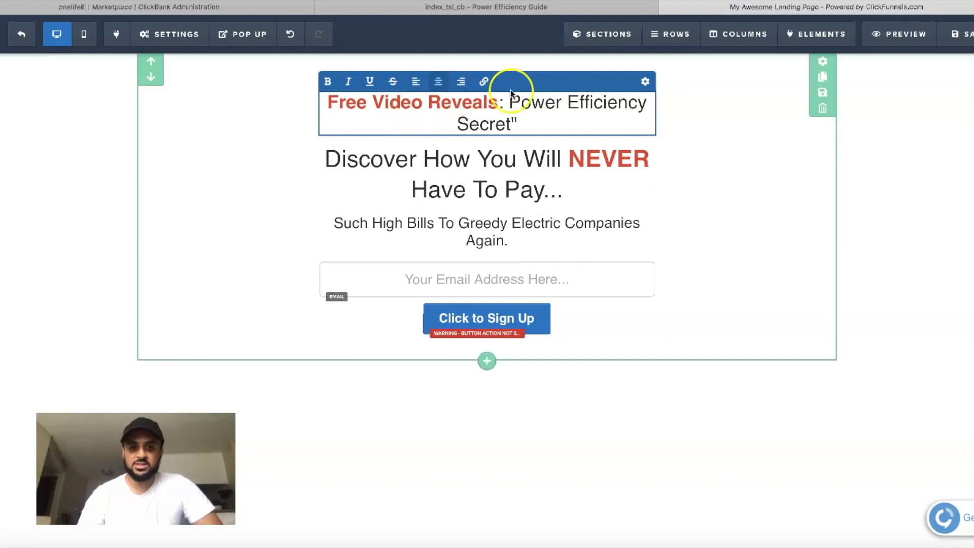
type("\"")
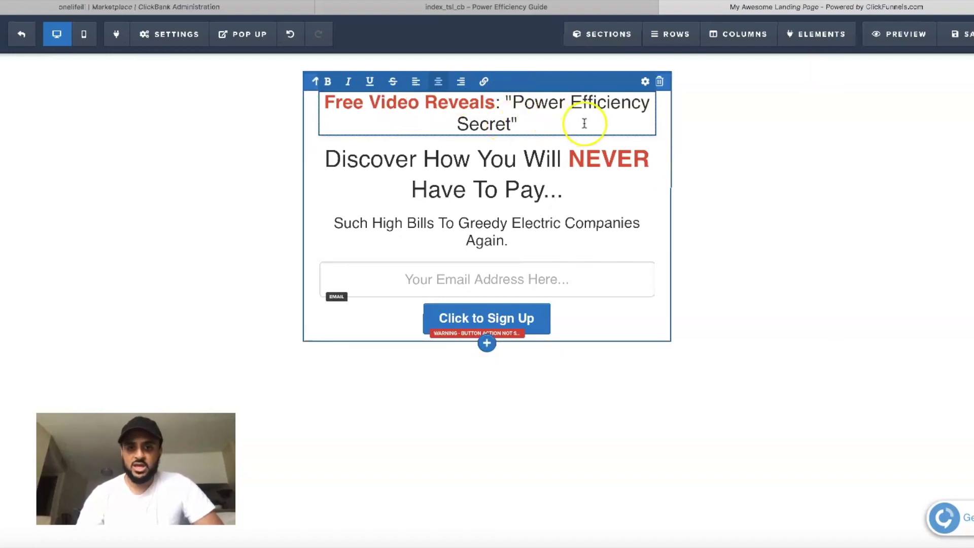
Reduce the headline's font size so "Free Video Reveals: Power Efficiency Secret" fits on one line.
left_click(642, 83)
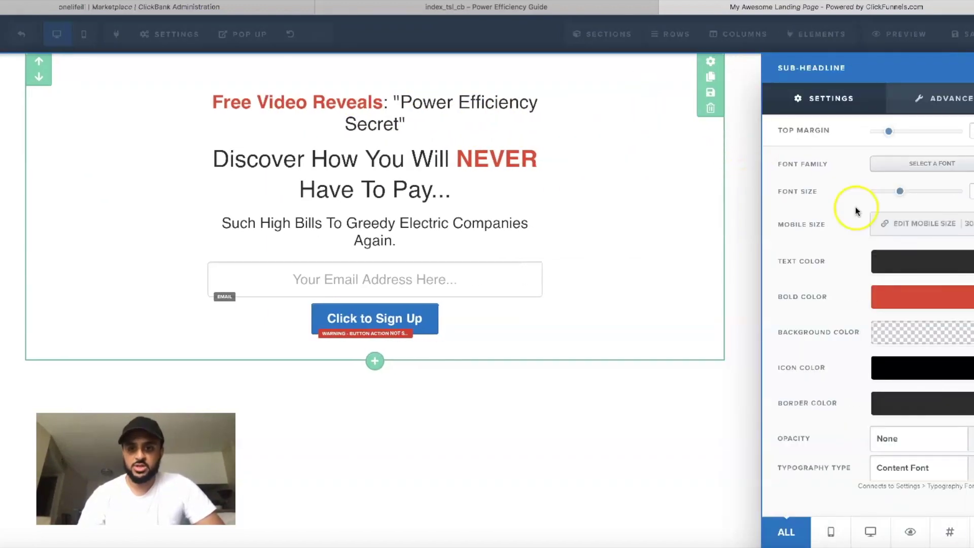
left_click_drag(899, 192, 891, 192)
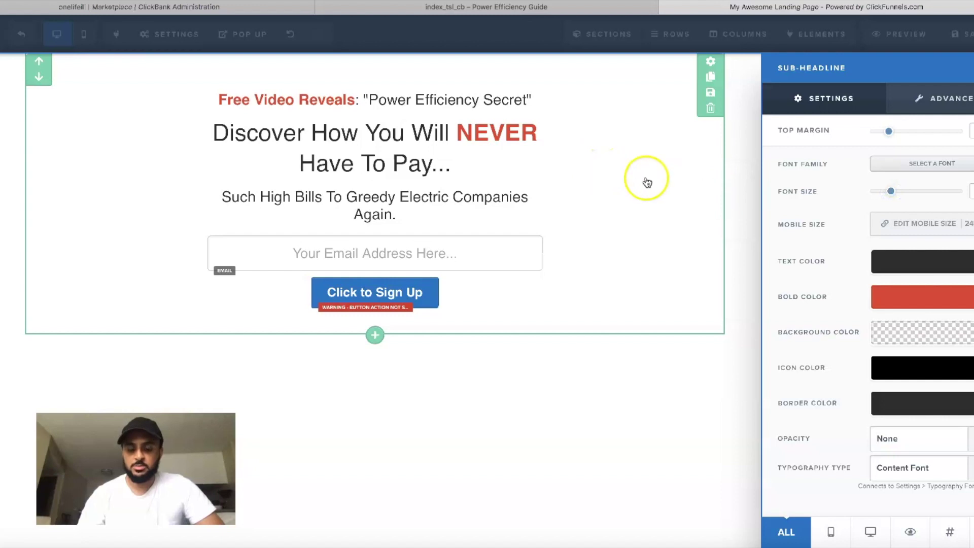
left_click(760, 173)
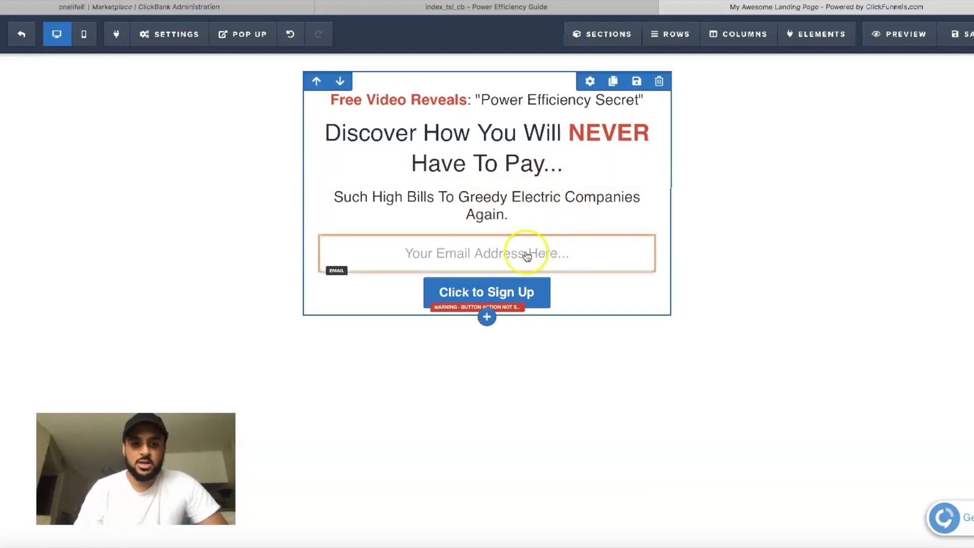
Change the sign-up button label from "Click to Sign Up" to "Watch Video Now!".
left_click(495, 291)
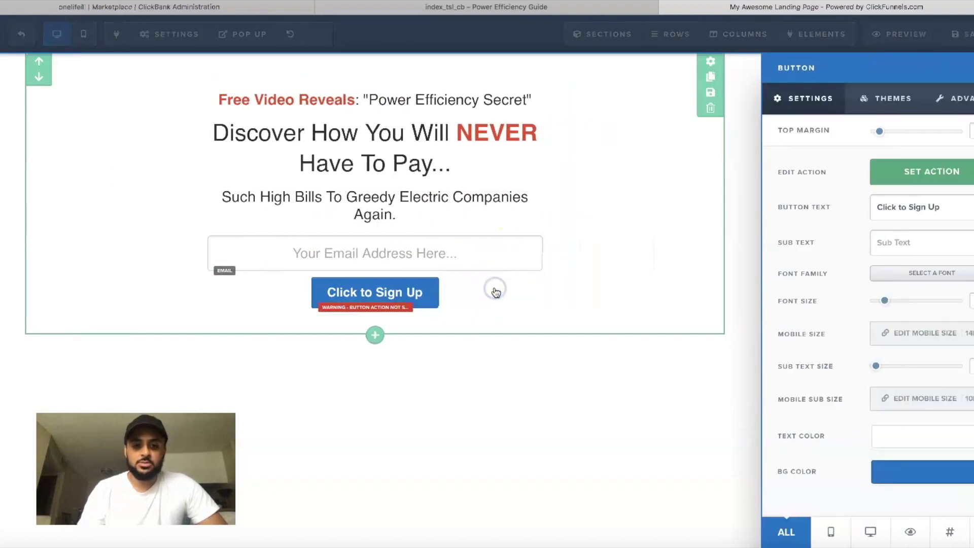
double_click(934, 208)
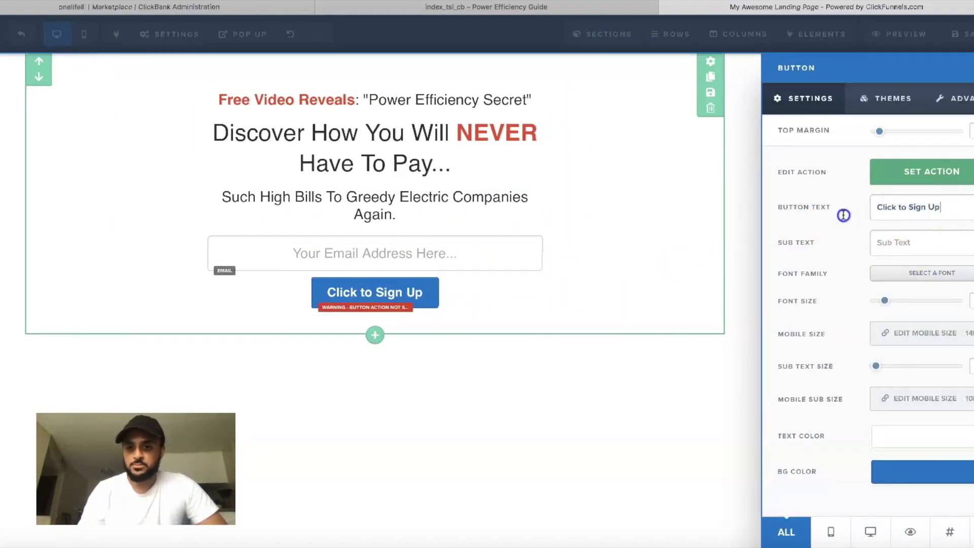
left_click_drag(945, 206, 887, 209)
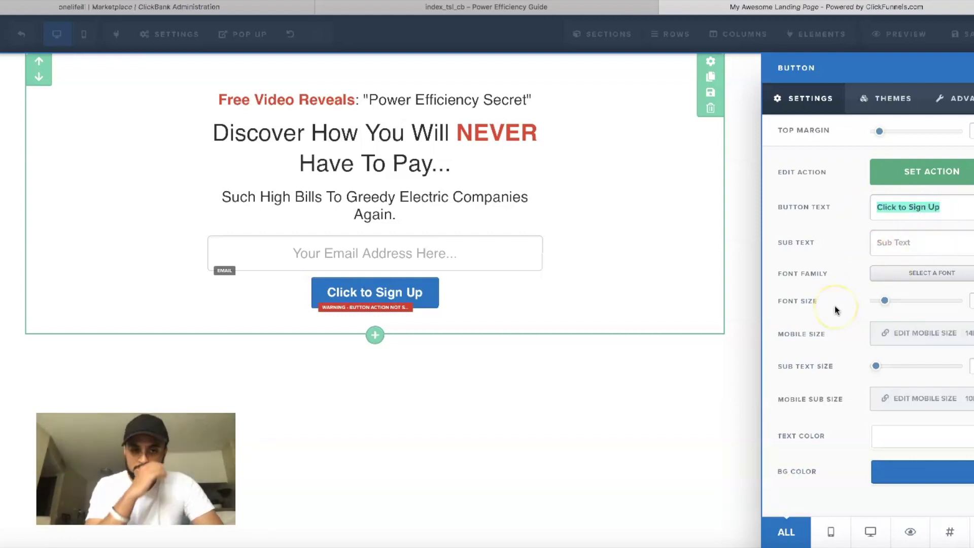
type("Get Vid")
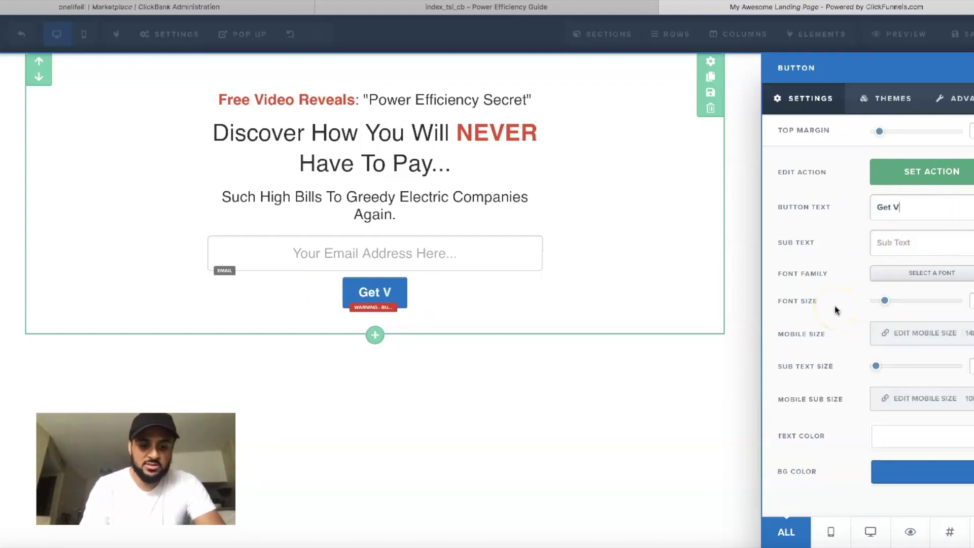
key("BackSpace")
key("BackSpace")
key("BackSpace")
key("BackSpace")
key("BackSpace")
key("BackSpace")
key("BackSpace")
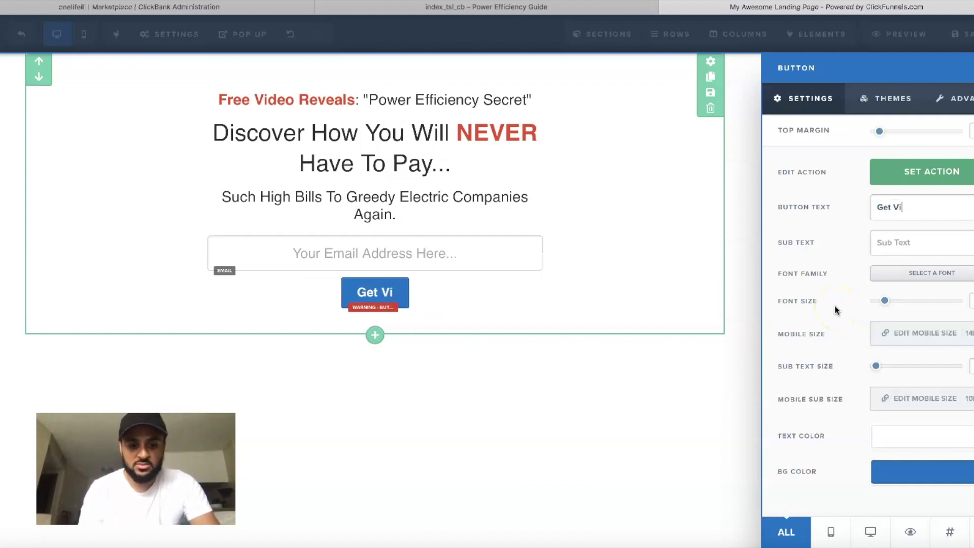
type("W")
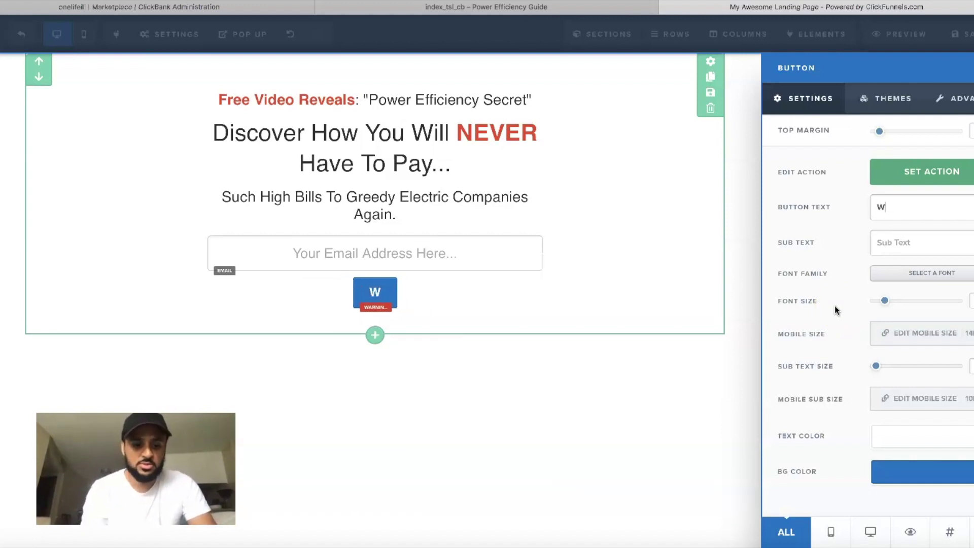
type("atch V")
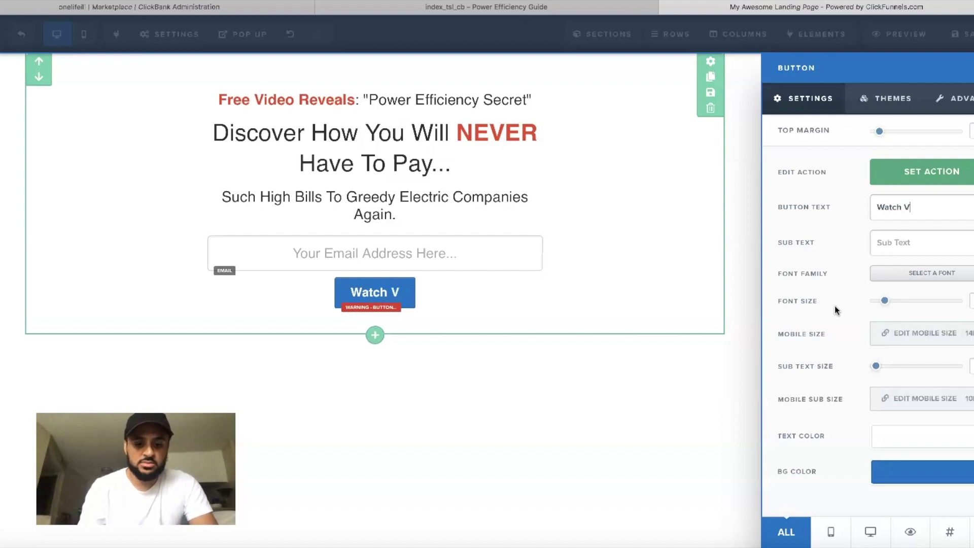
type("ideo Now ")
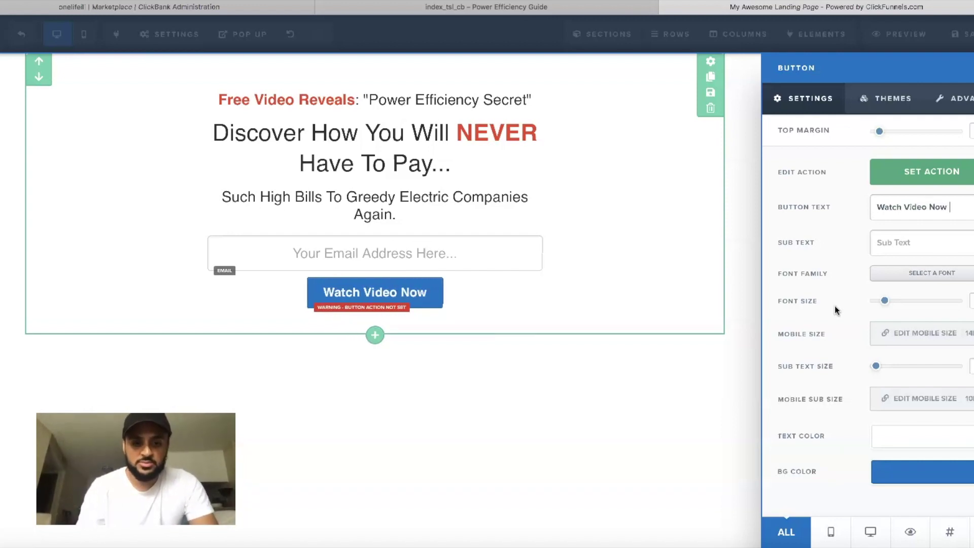
type("!")
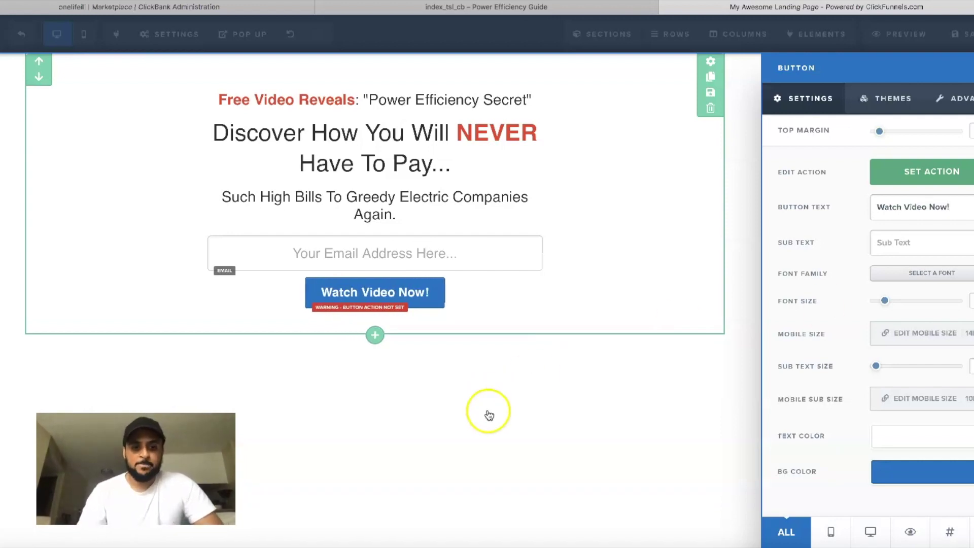
left_click(491, 401)
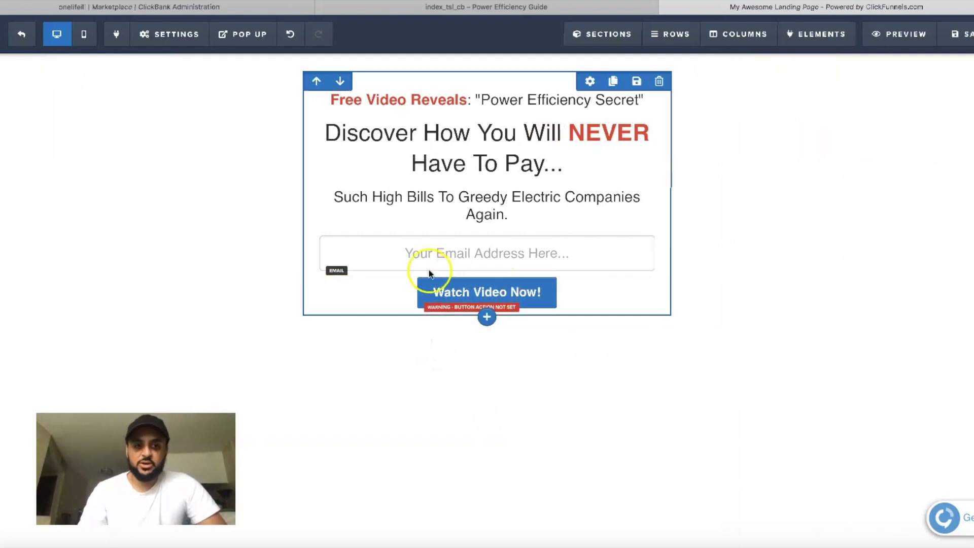
Move the subheadline up so it sits just under the headline.
mouse_move(606, 242)
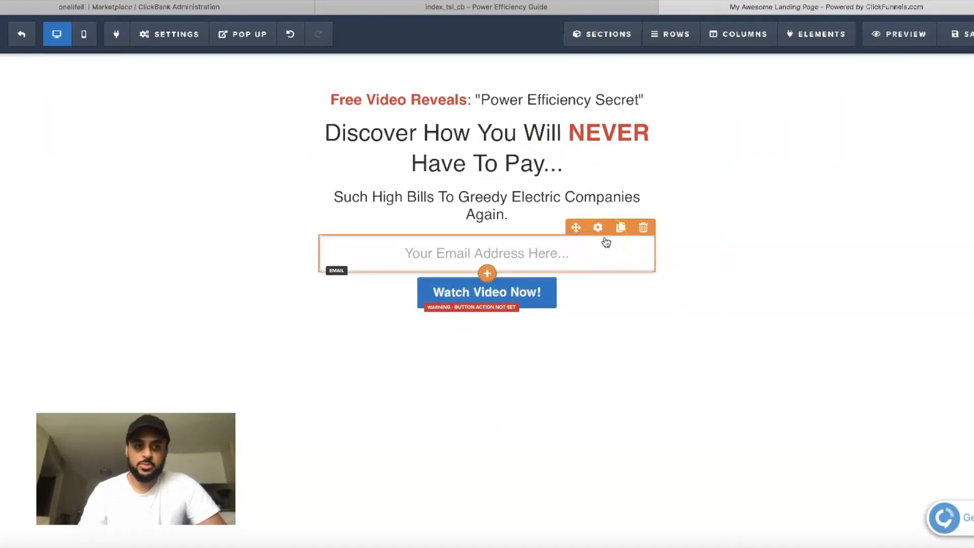
mouse_move(623, 35)
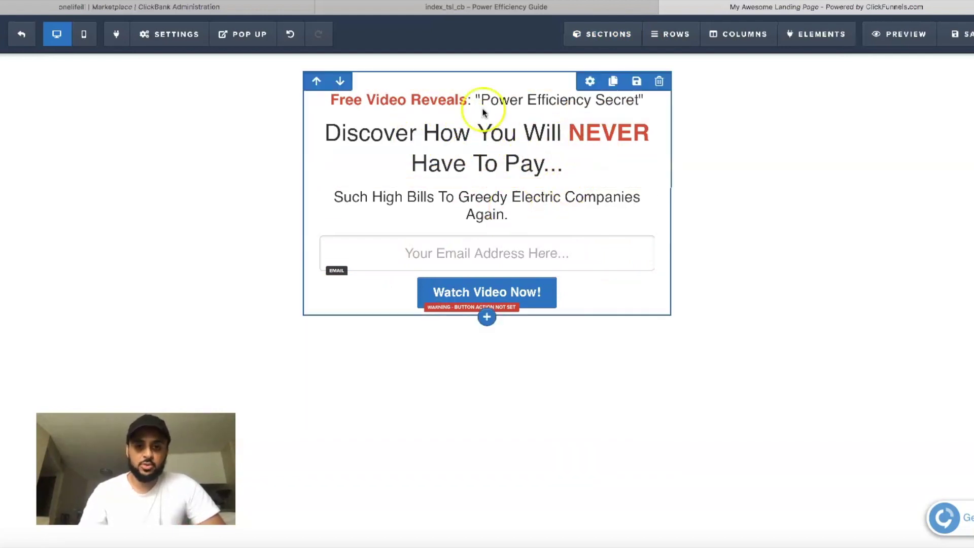
left_click_drag(580, 179, 559, 198)
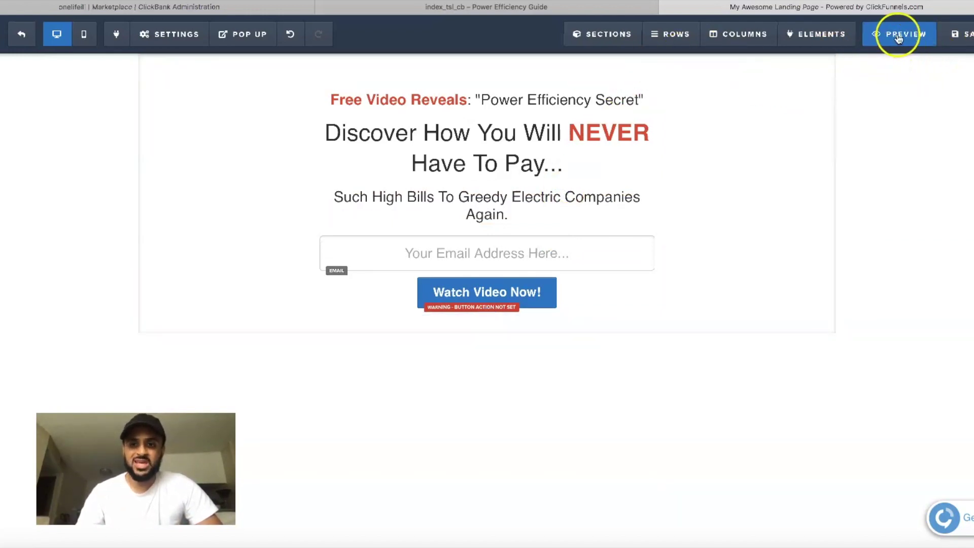
Save the opt-in page, keeping the SEO page title, and open its live preview.
left_click(969, 35)
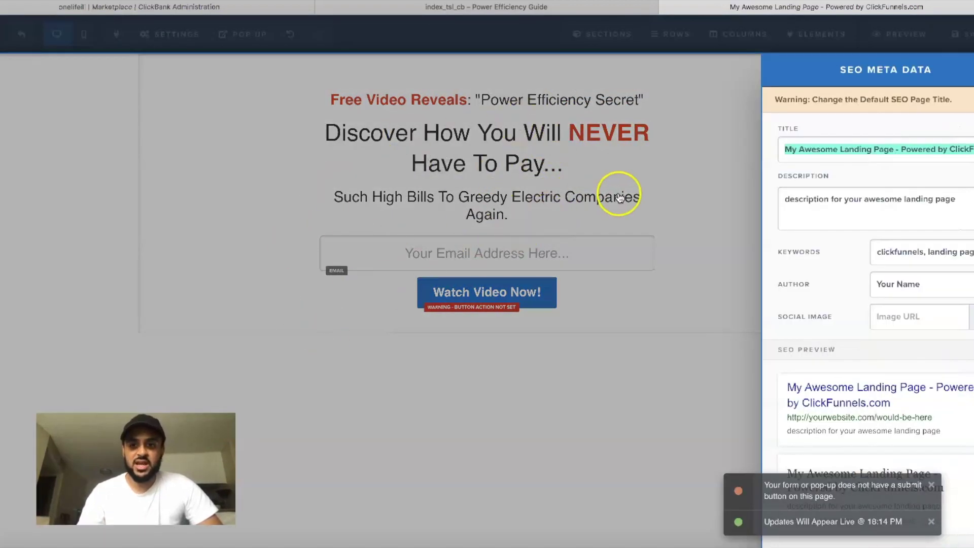
left_click(762, 195)
left_click(740, 204)
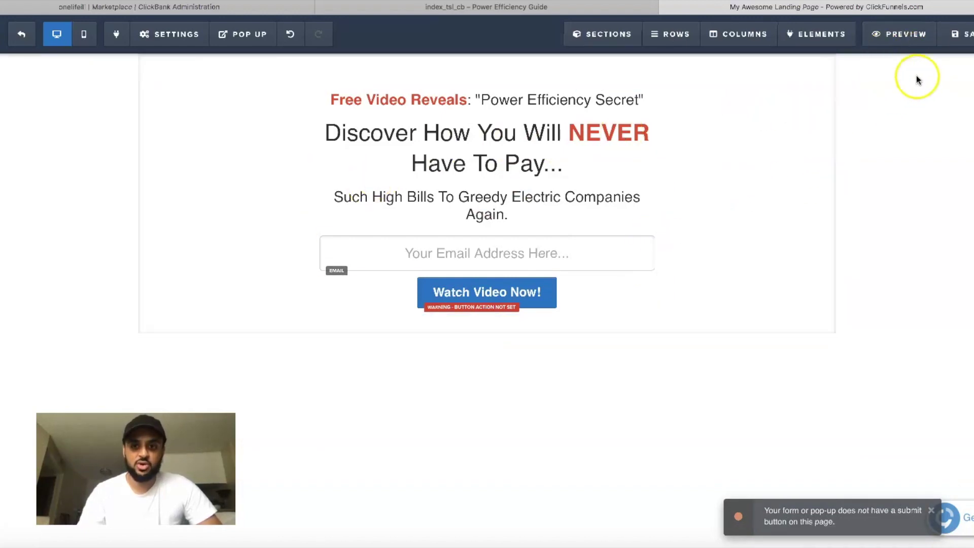
left_click(891, 28)
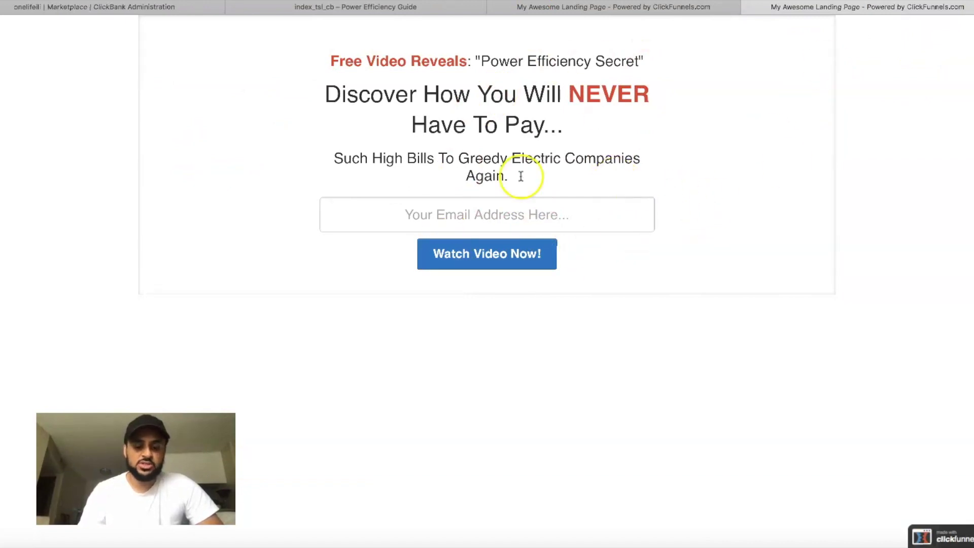
Close the landing page preview tab to return to the Optin step overview.
mouse_move(972, 126)
left_mouse_down()
mouse_move(182, 126)
mouse_move(519, 115)
mouse_move(972, 122)
left_mouse_up()
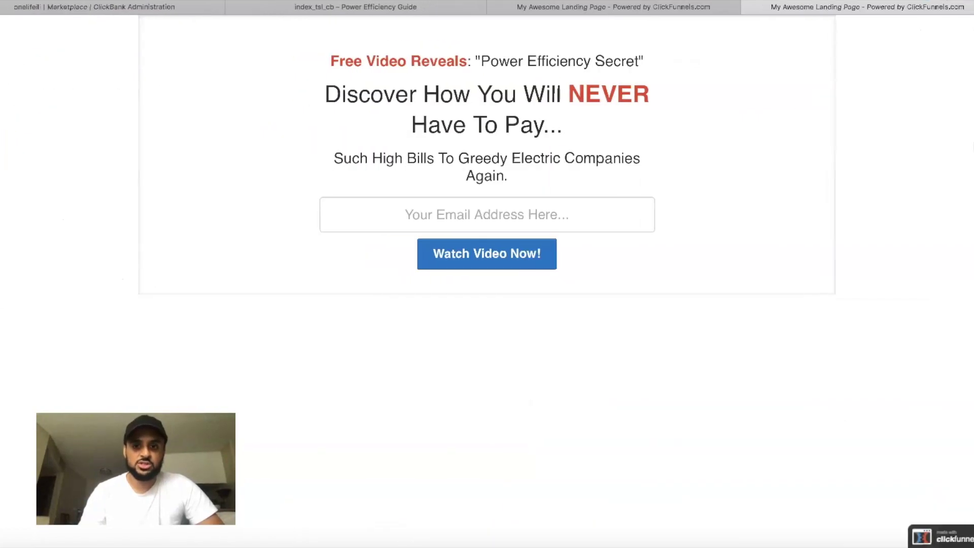
left_click(748, 7)
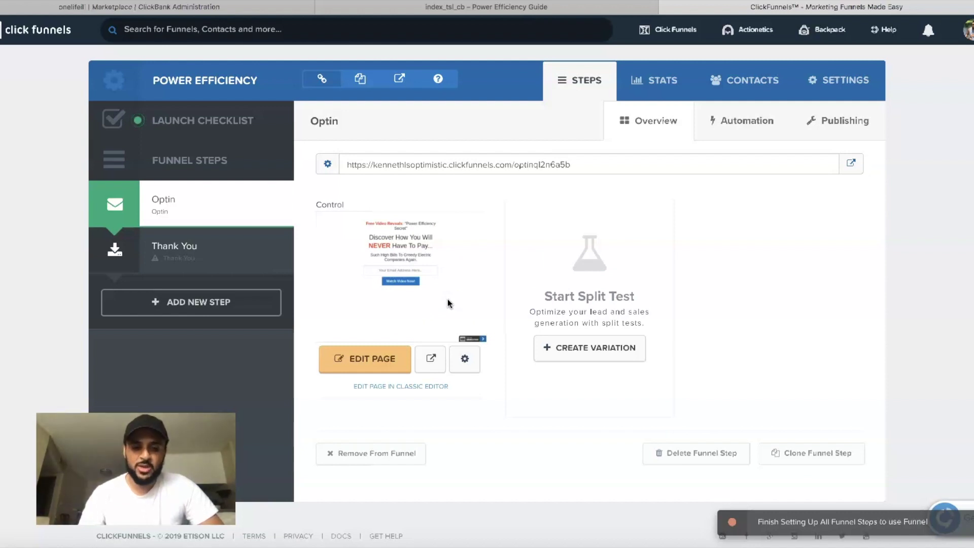
Select the Optin page's clickfunnels.com URL and open the account menu.
left_click_drag(348, 165, 561, 164)
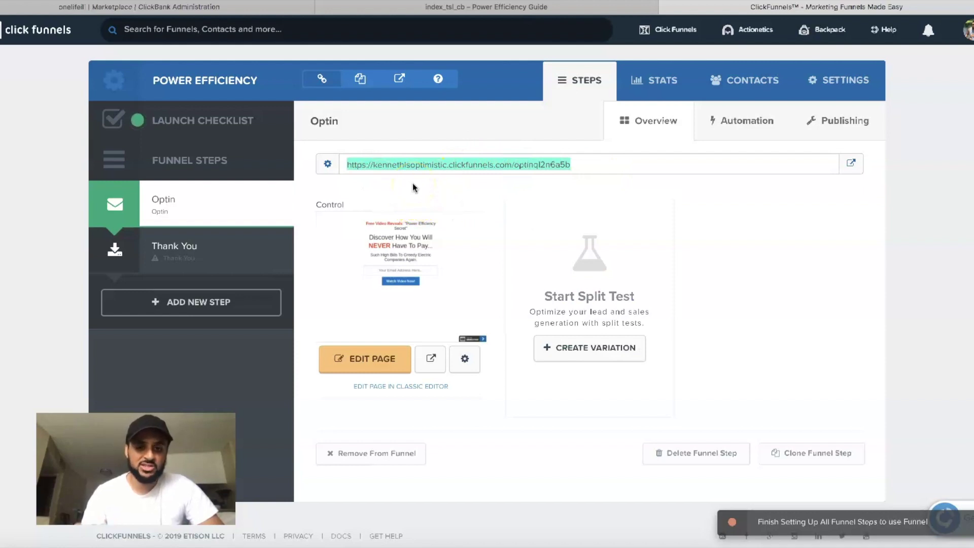
left_click(967, 29)
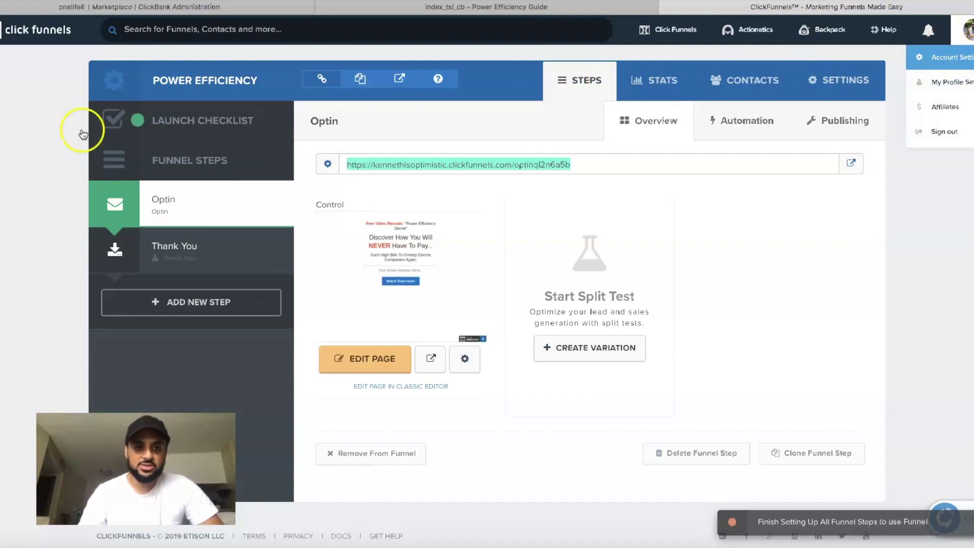
Go through the domain settings to the All Funnels list showing POWER efficiency.
scroll(48, 358, "down", 6)
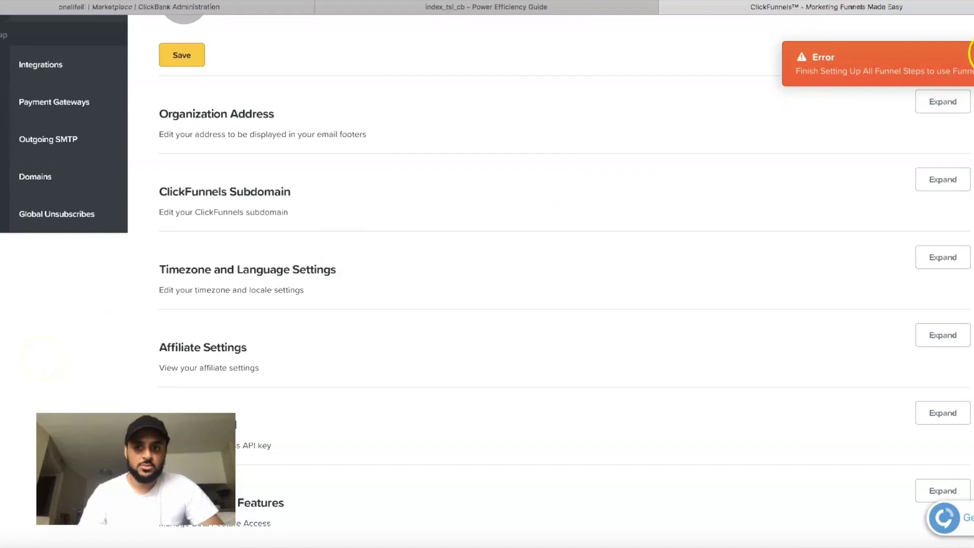
left_click(28, 188)
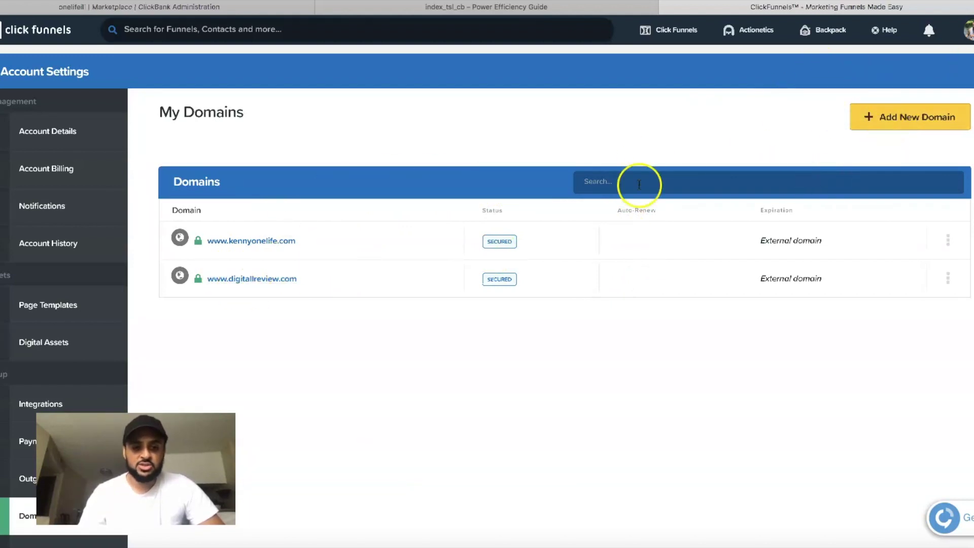
mouse_move(713, 45)
left_click(661, 56)
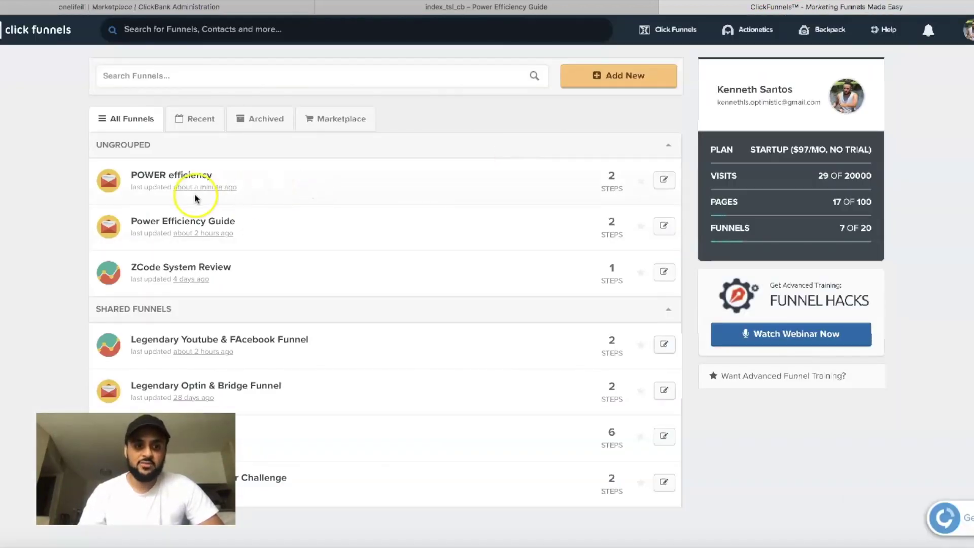
Create the POWER efficiency funnel's Thank You page from the first thank-you template.
left_click(170, 174)
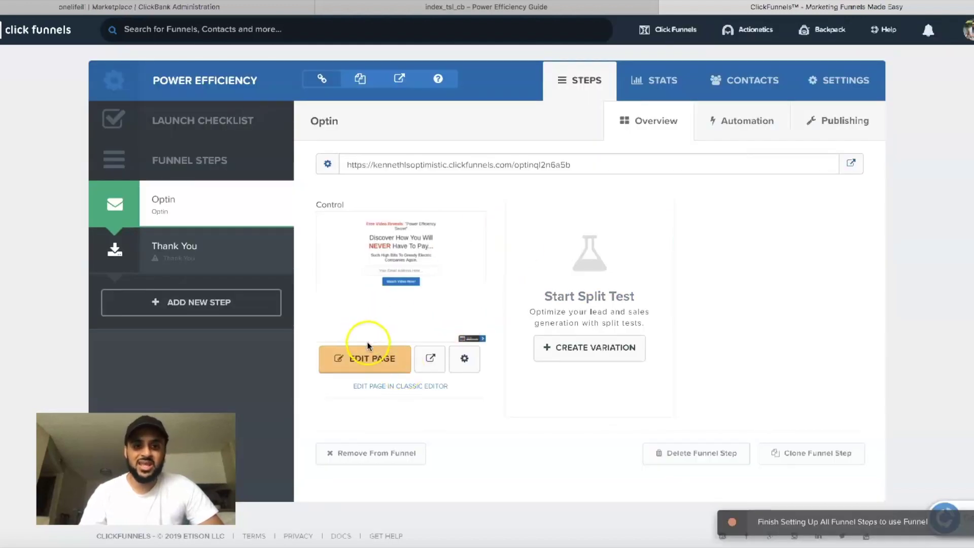
left_click(183, 258)
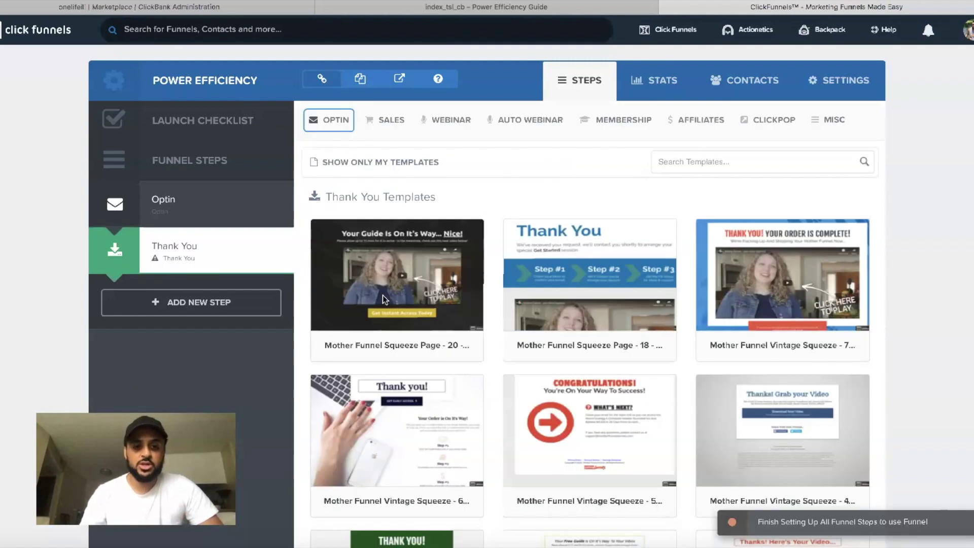
left_click(411, 269)
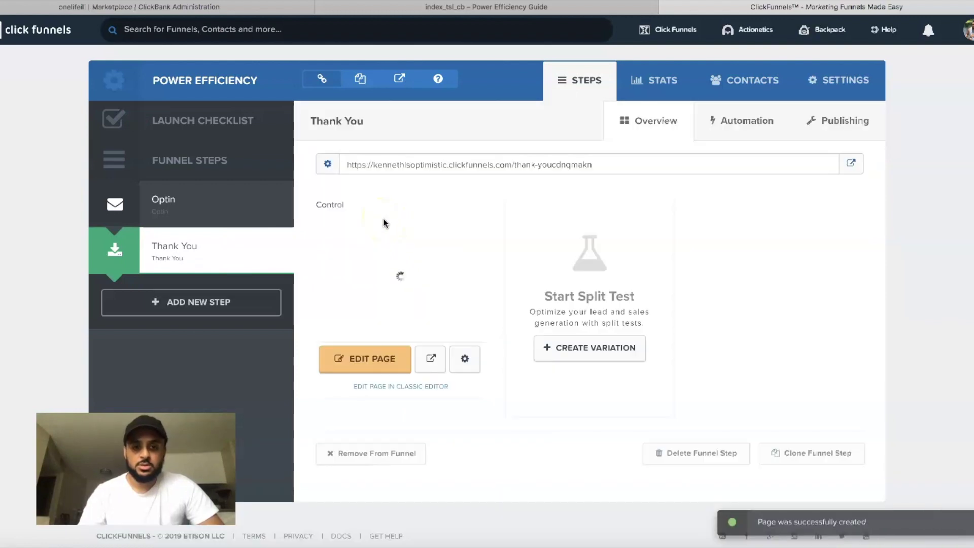
Open the "Your Guide Is On It's Way... Nice!" thank-you page for editing, then switch to the Power Efficiency Guide tab.
left_click(366, 357)
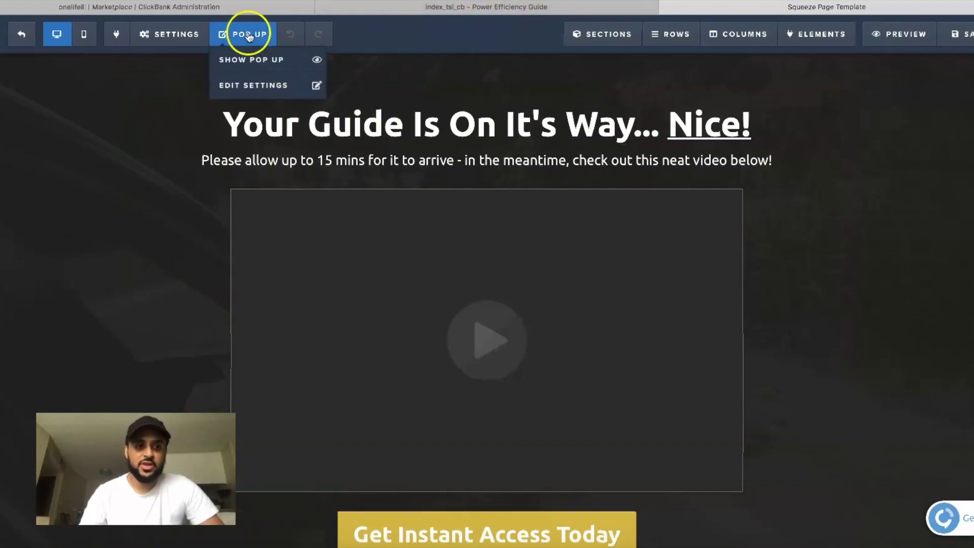
left_click(482, 7)
Reopen the Power Efficiency Guide sales page from ClickBank, dismiss the Wait! popup, and return to the thank-you editor.
scroll(157, 31, "up", 15)
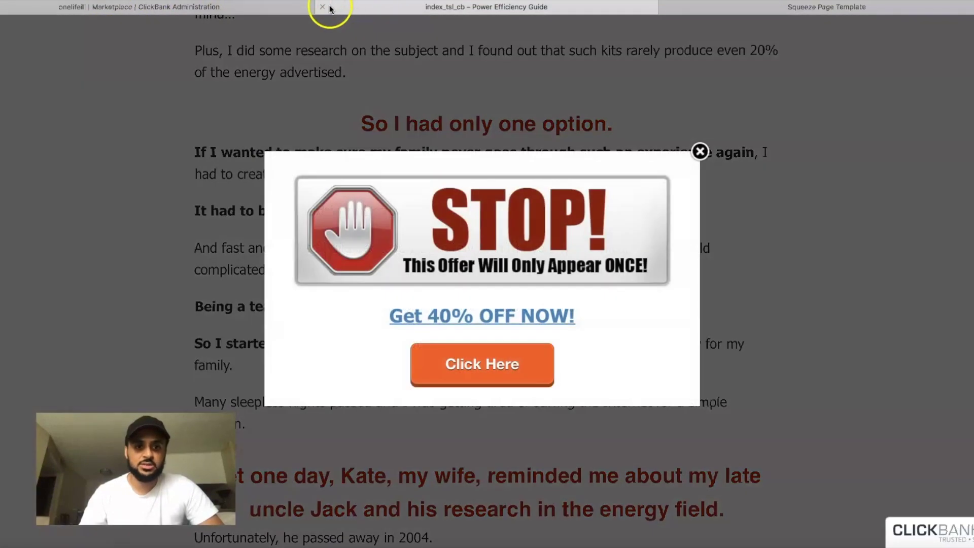
left_click(321, 8)
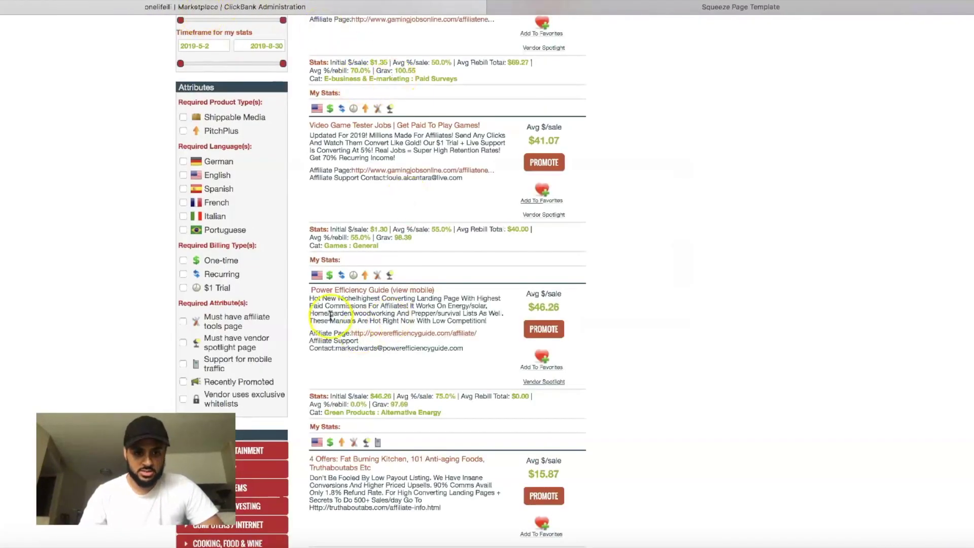
left_click(363, 292)
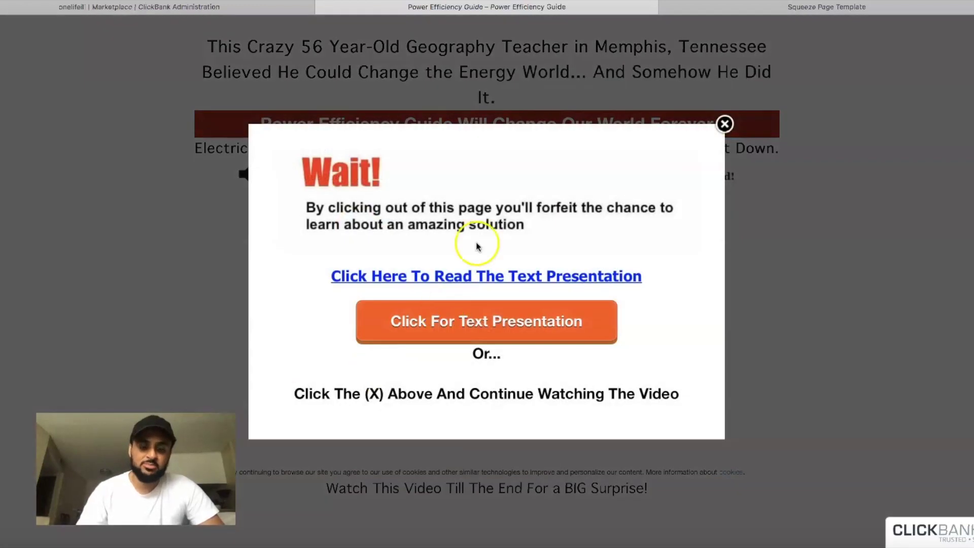
left_click(725, 124)
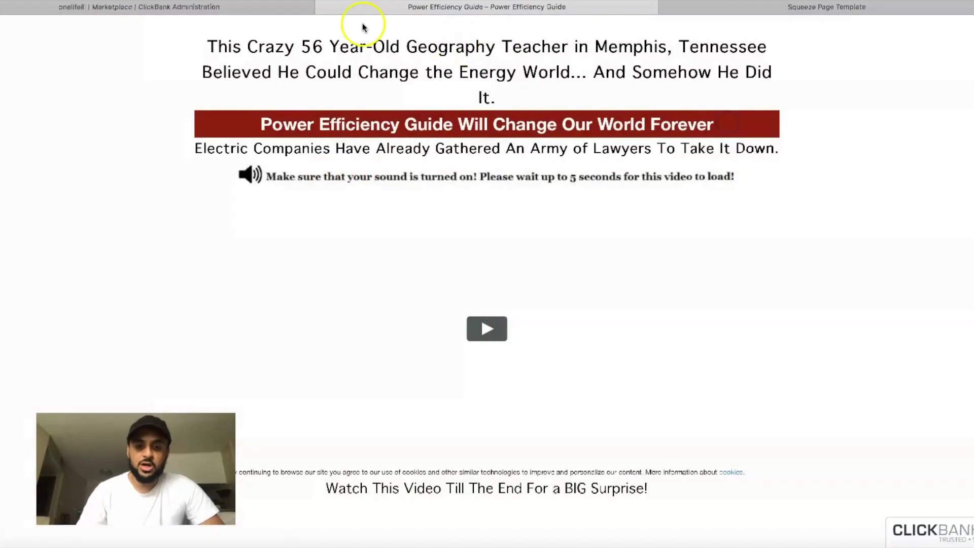
left_click(775, 11)
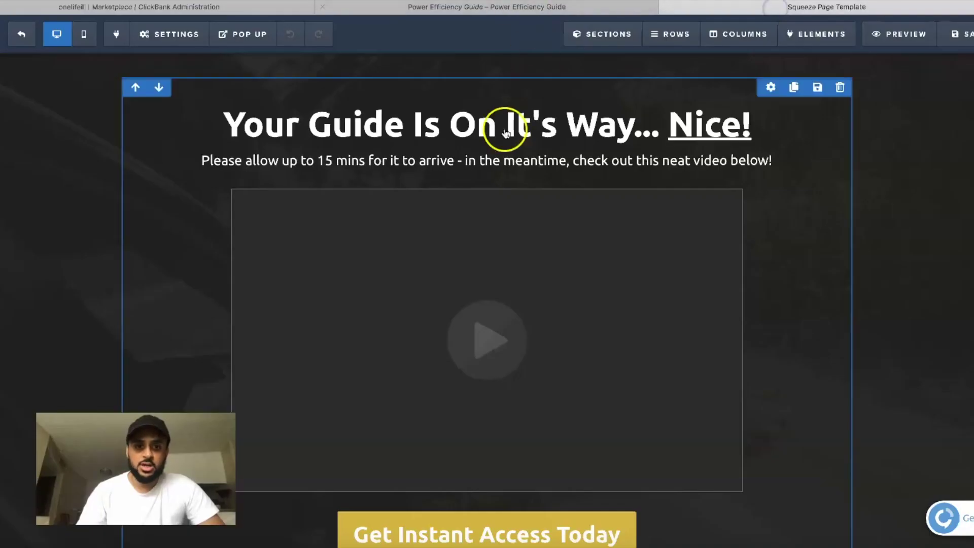